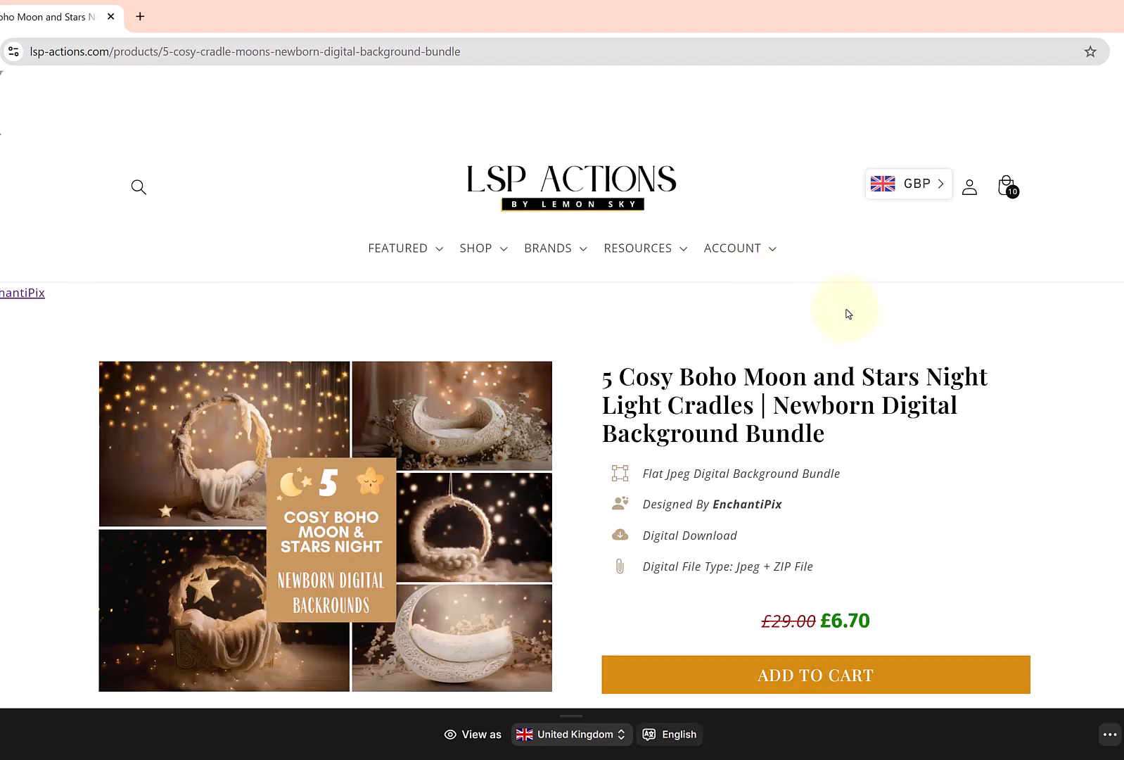
scroll(848, 313, "down", 5)
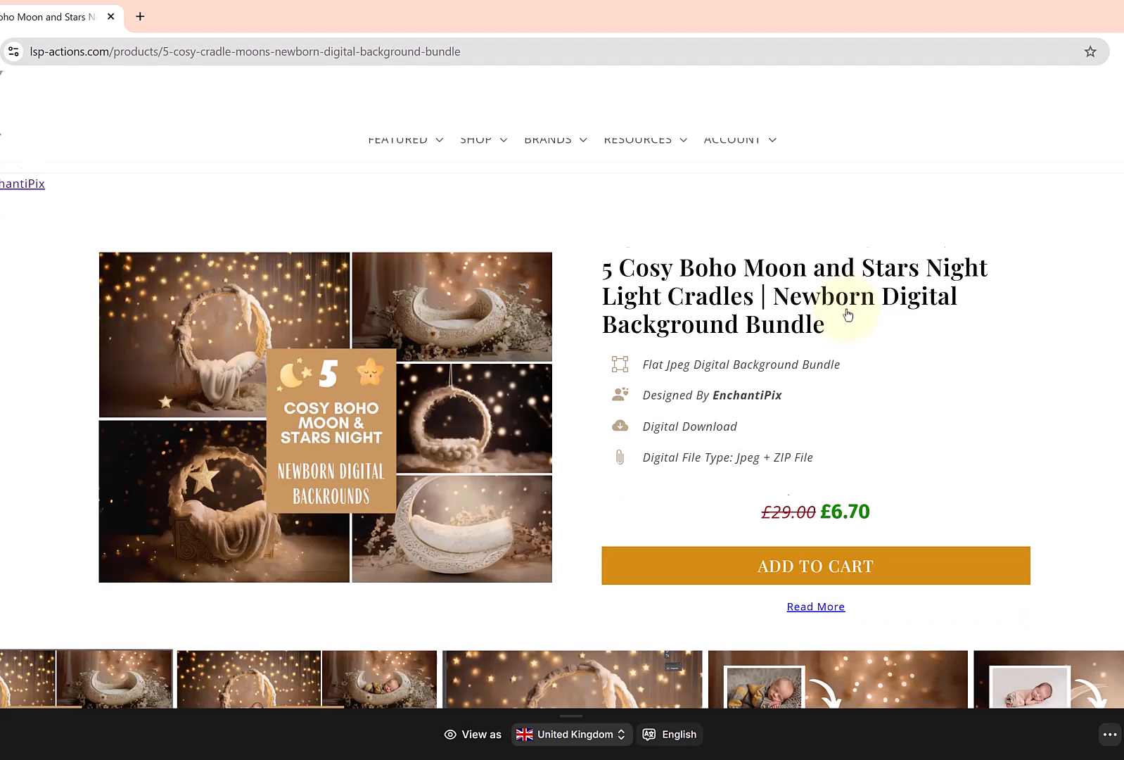
scroll(847, 313, "up", 5)
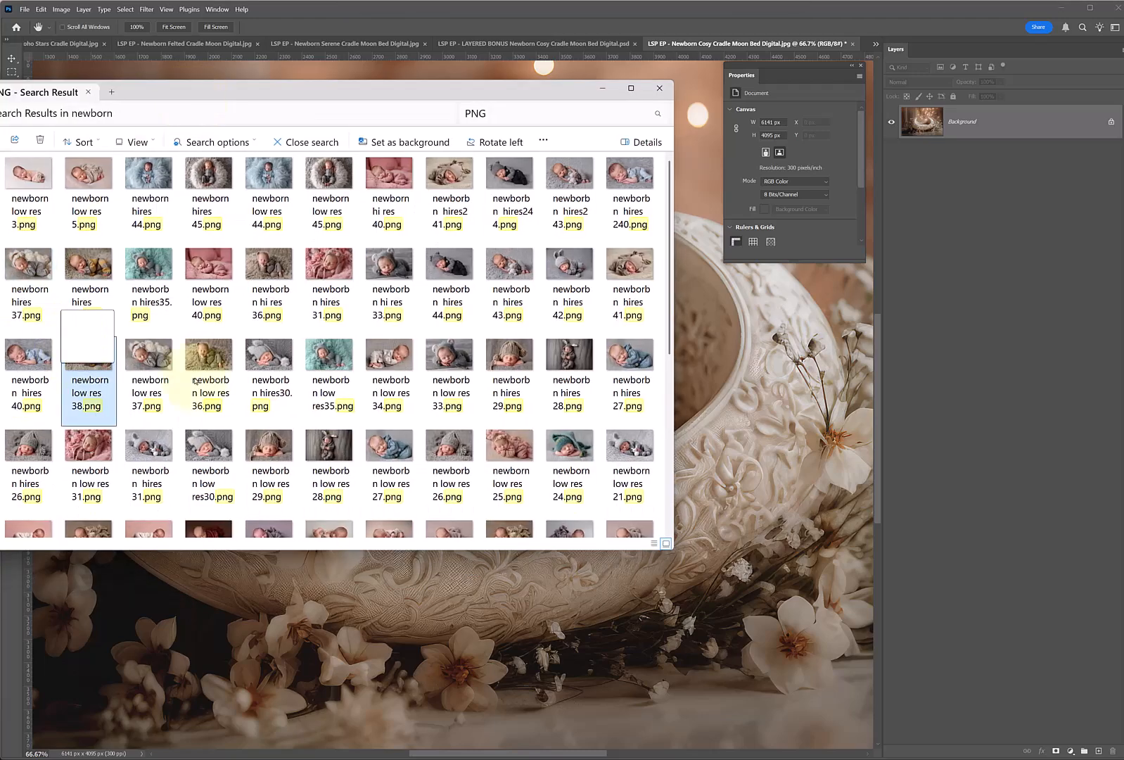
Place the newborn low res 38 photo as a layer above the cradle background and shift it slightly upward.
left_click_drag(88, 370, 408, 389)
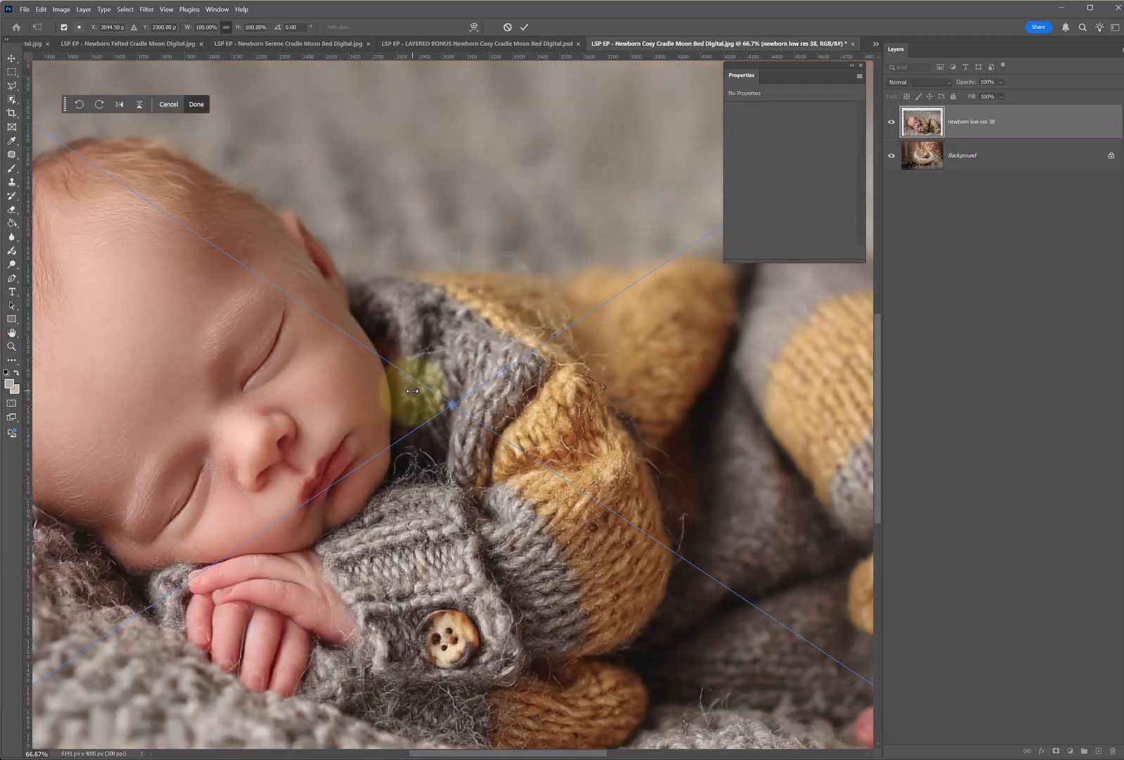
key("Return")
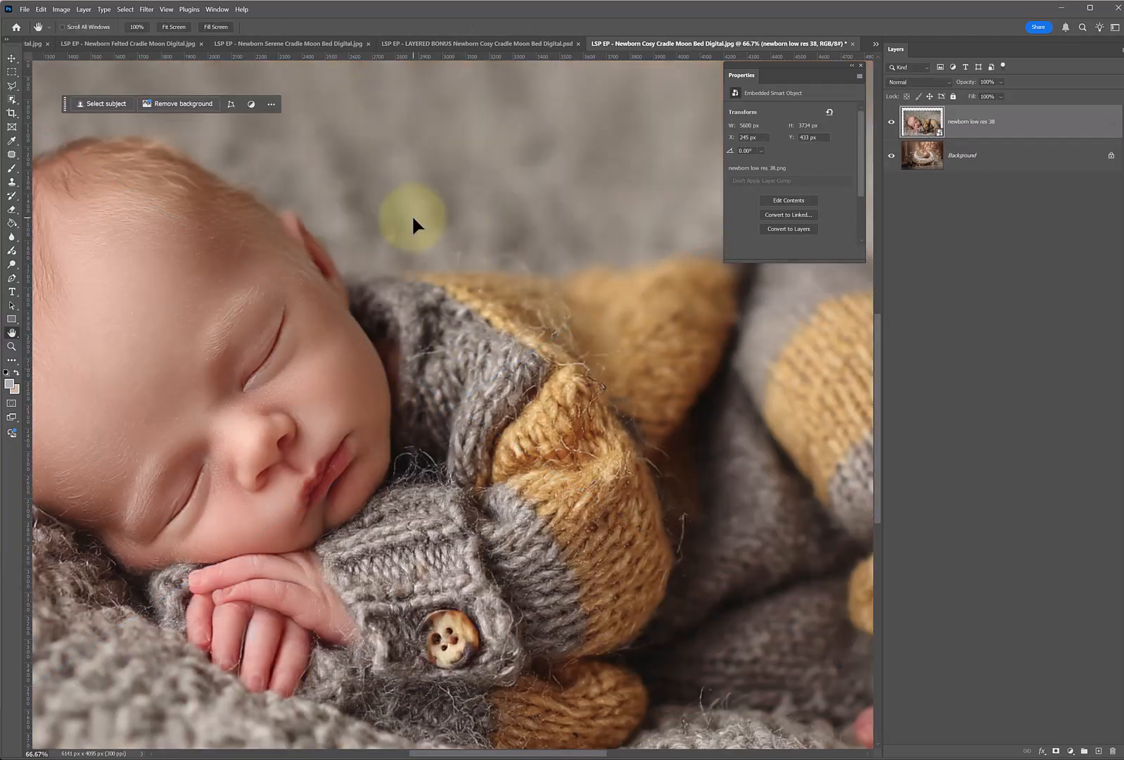
key("z")
left_click(311, 29)
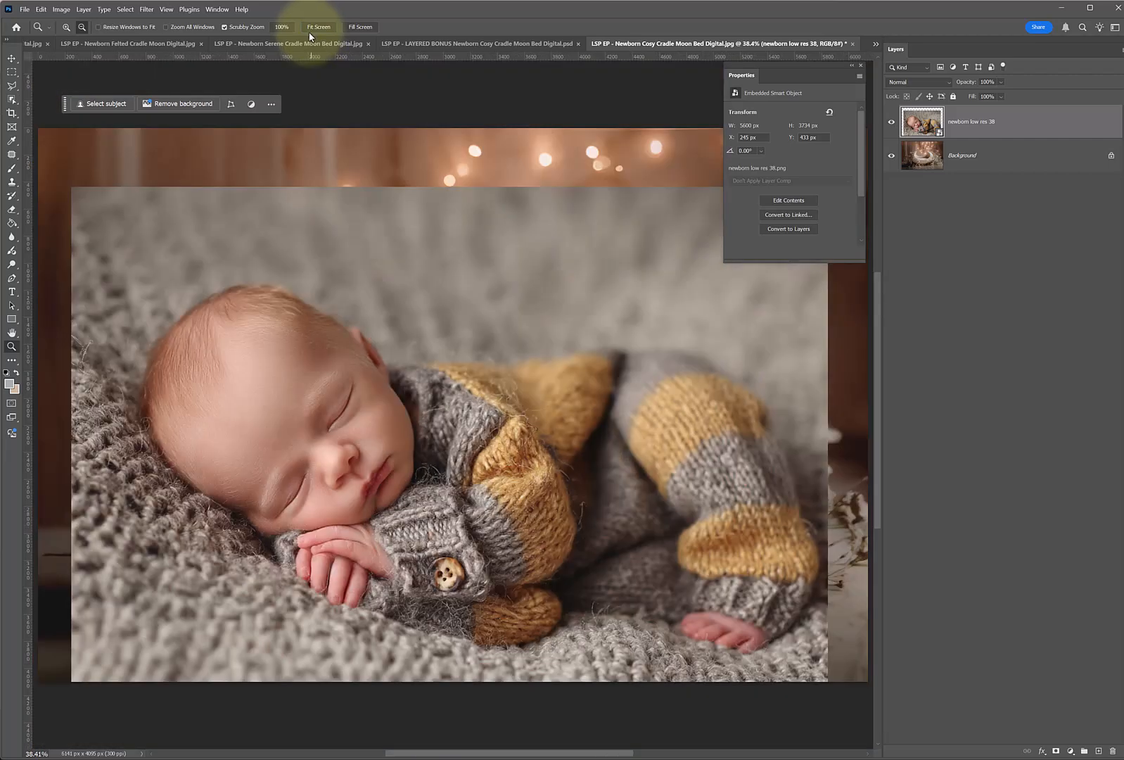
key("h")
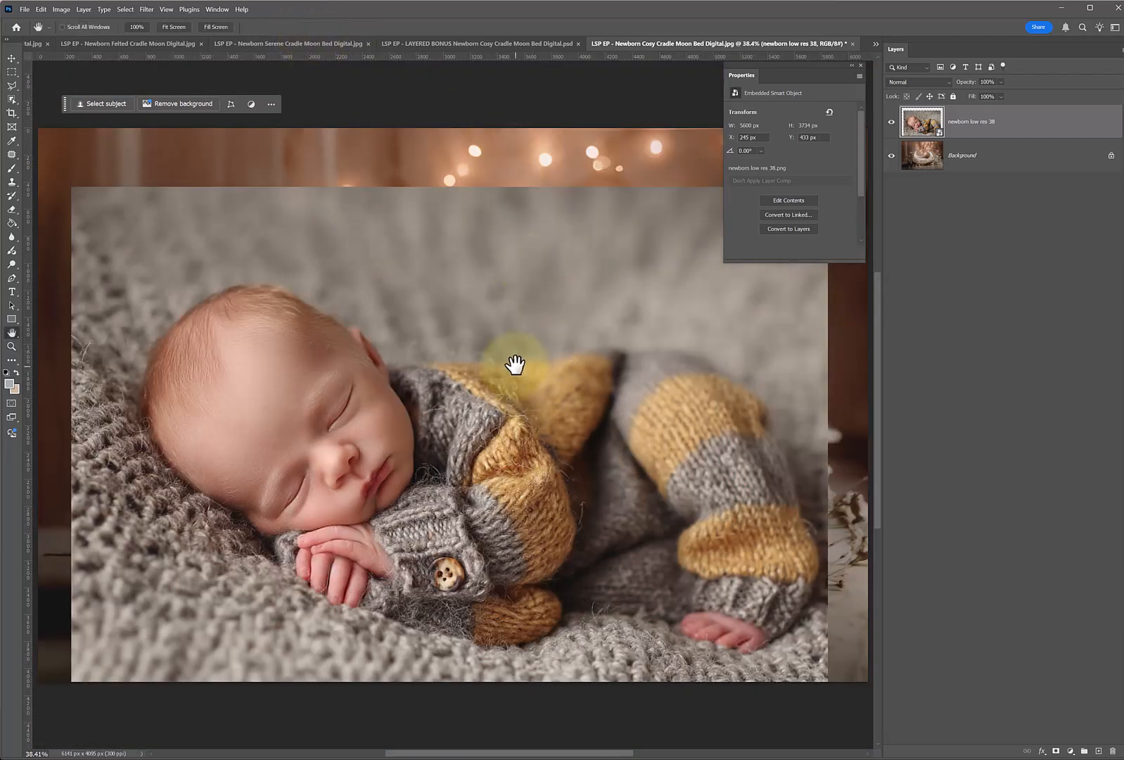
key("v")
left_click_drag(430, 453, 432, 422)
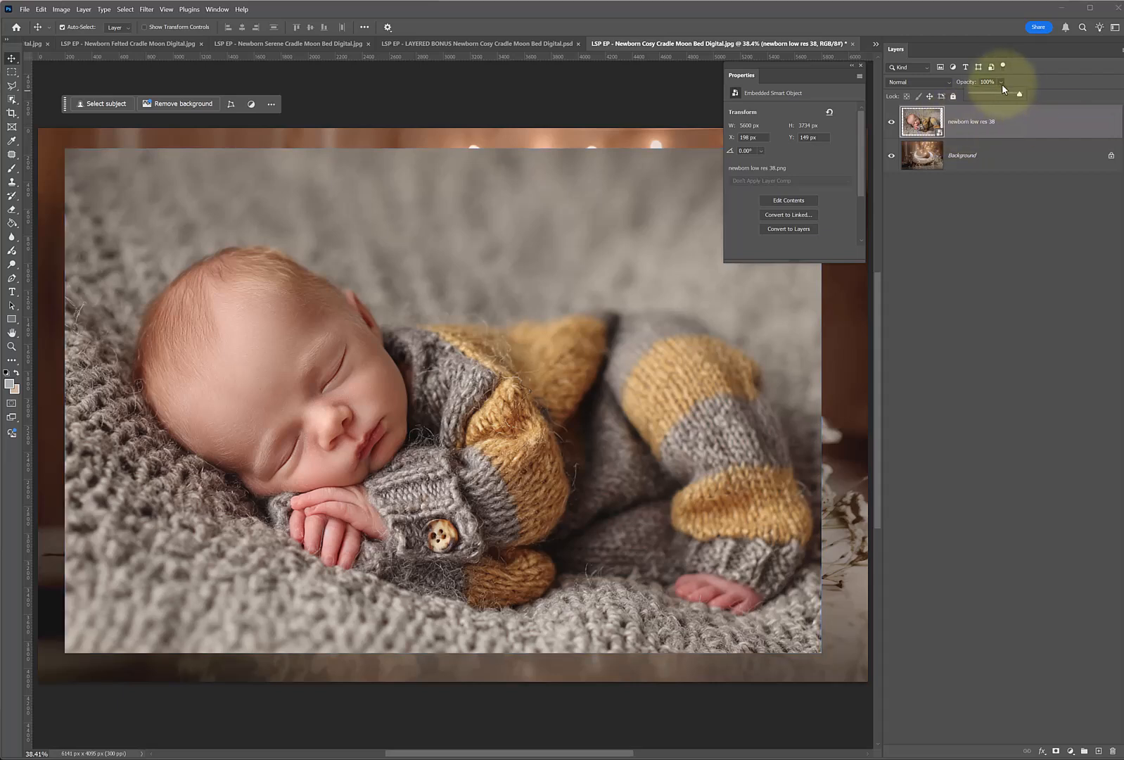
Lower the baby photo layer's opacity to 62%, scale it to about 42% and rotate it about -6° over the cradle.
left_click_drag(1013, 98, 1002, 99)
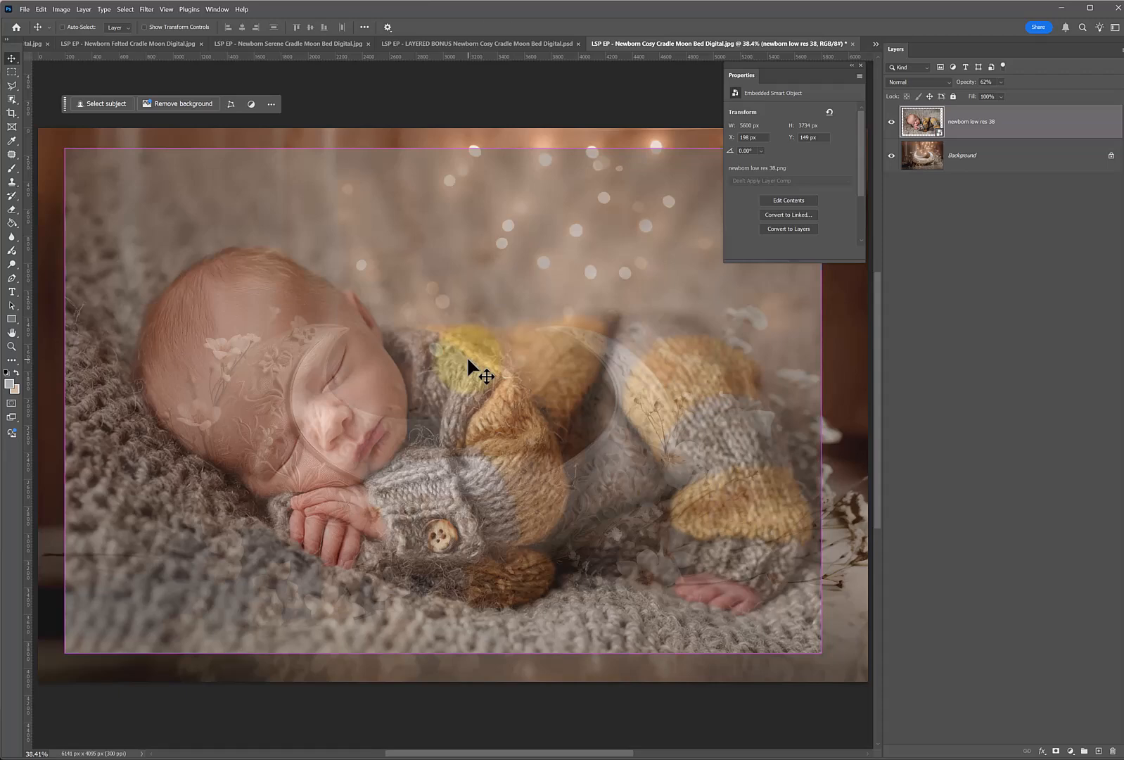
key("ctrl+t")
left_click_drag(444, 149, 420, 443)
left_click_drag(519, 592, 511, 486)
mouse_move(621, 488)
left_mouse_down()
mouse_move(647, 460)
mouse_move(629, 468)
left_mouse_up()
mouse_move(517, 476)
left_mouse_down()
mouse_move(517, 462)
mouse_move(520, 477)
left_mouse_up()
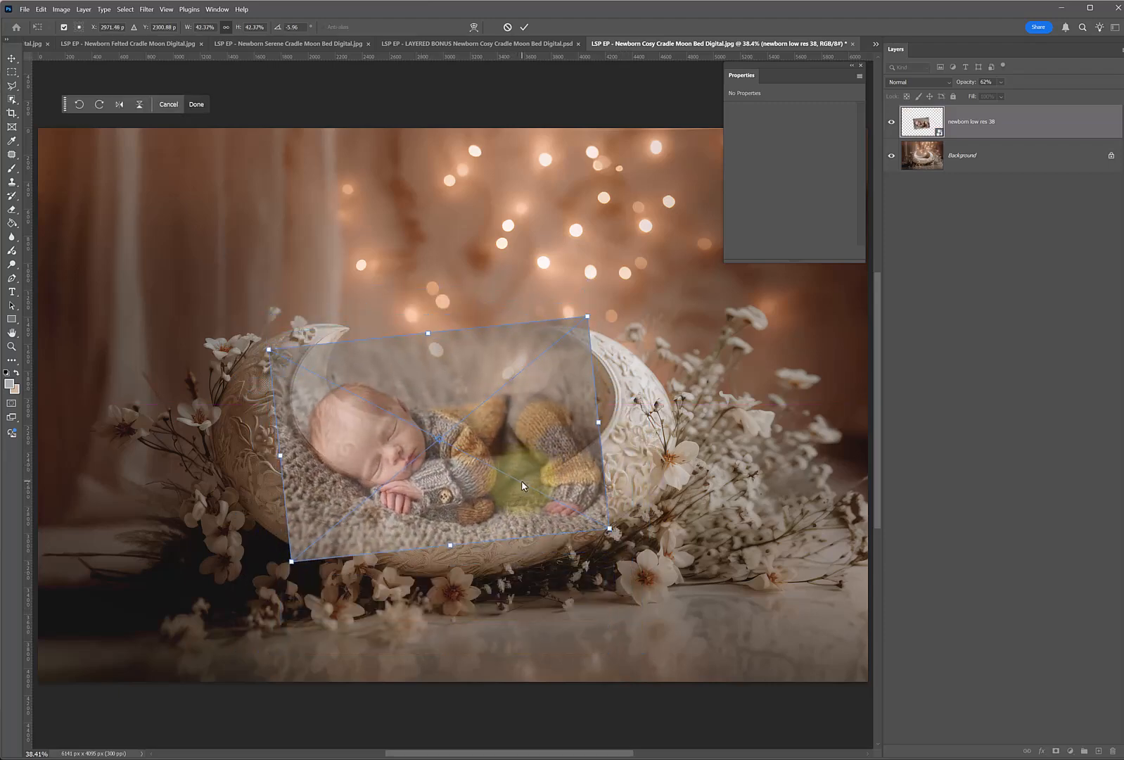
Flip the baby photo horizontally, position it over the cradle opening at a rotation of about -176.3°, and commit the transform.
left_click_drag(441, 501, 444, 330)
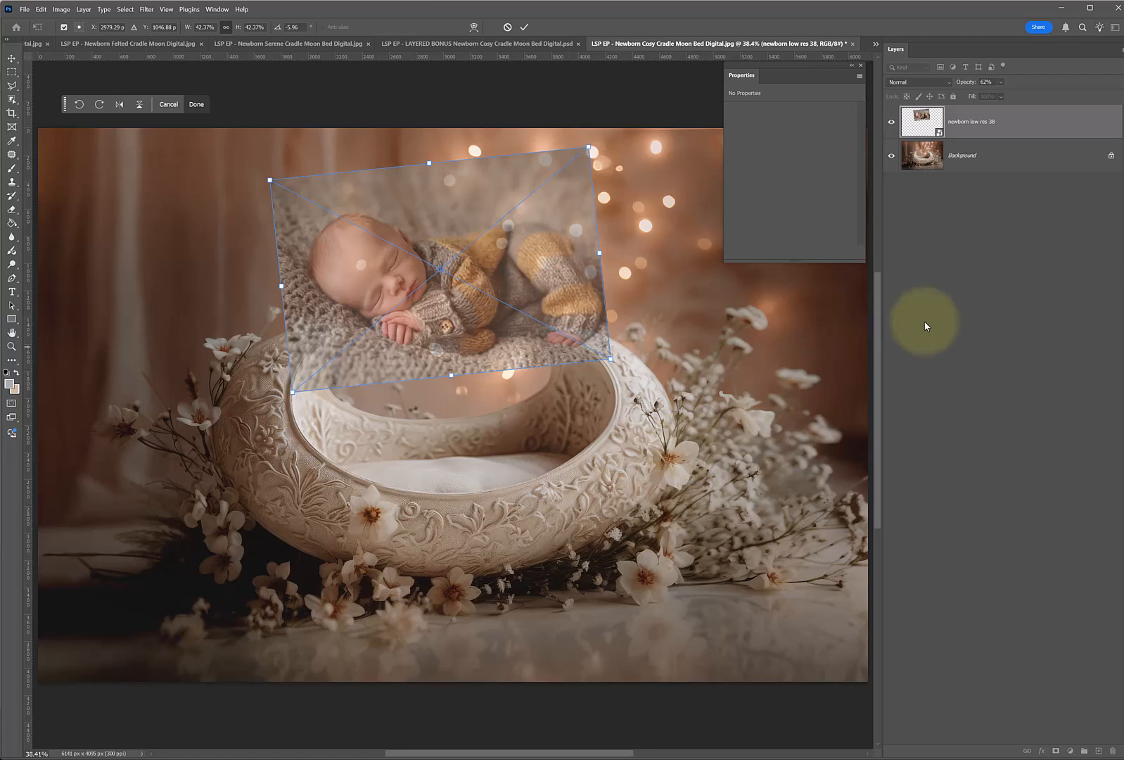
left_click_drag(422, 321, 424, 404)
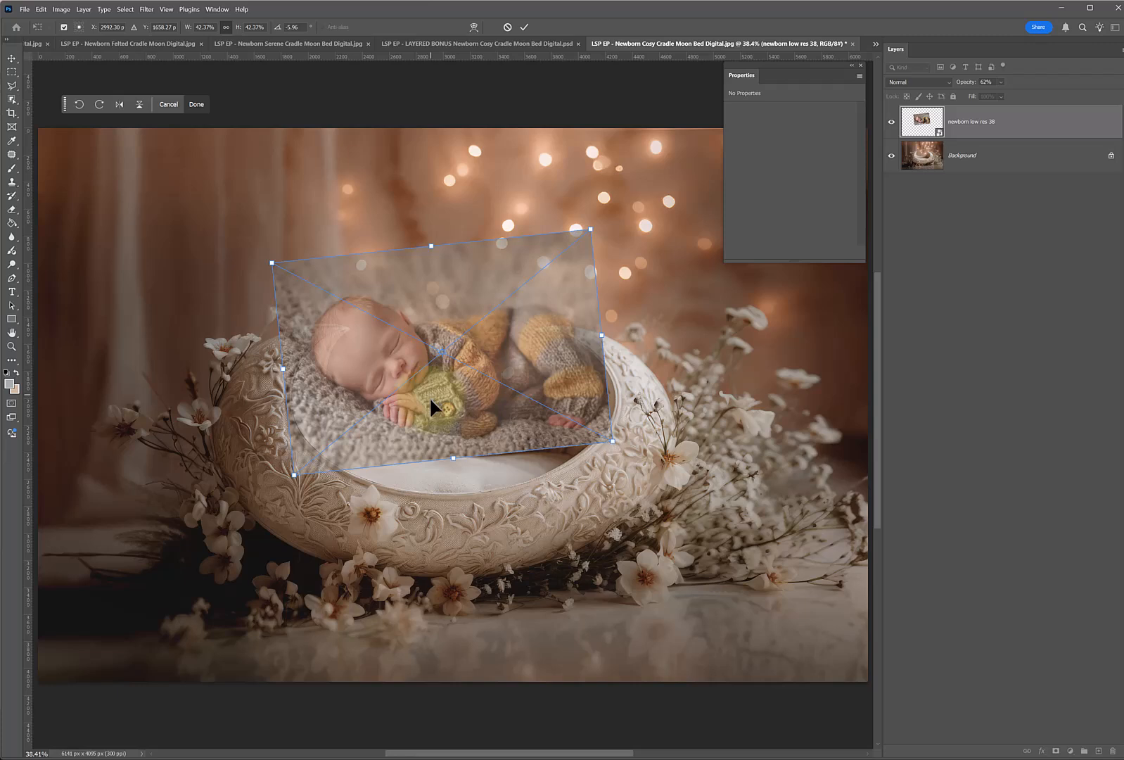
right_click(449, 306)
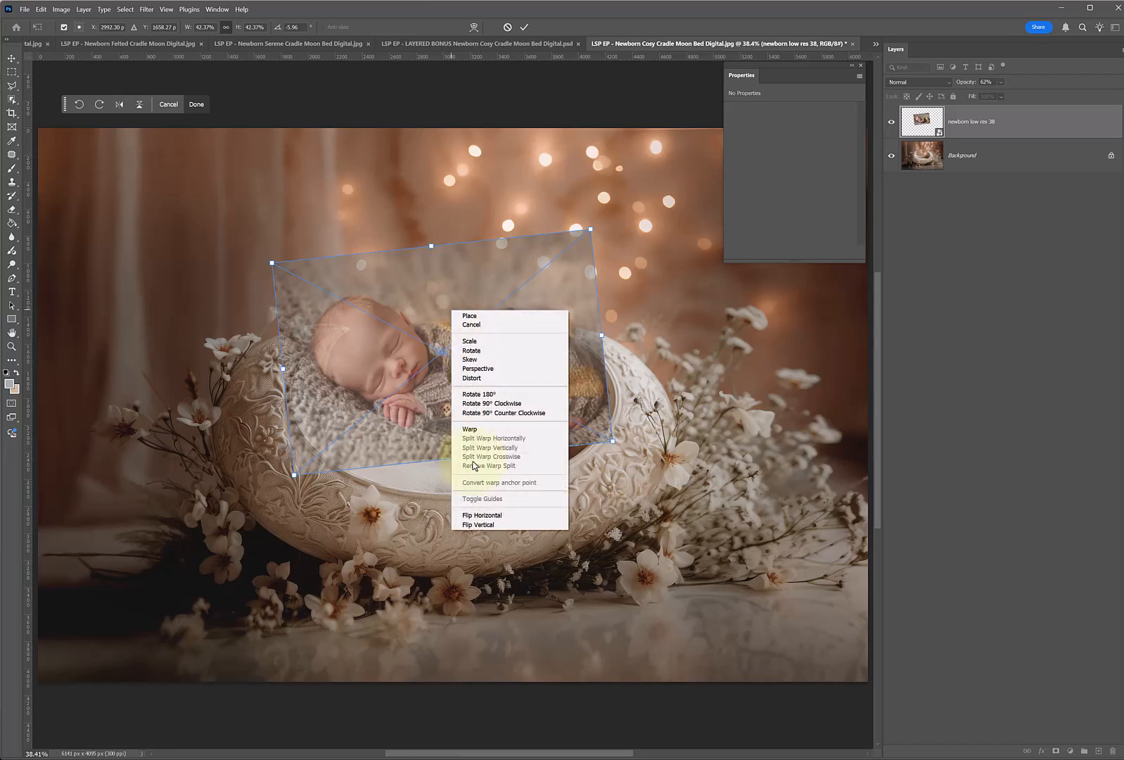
left_click(476, 525)
left_click_drag(527, 393, 551, 458)
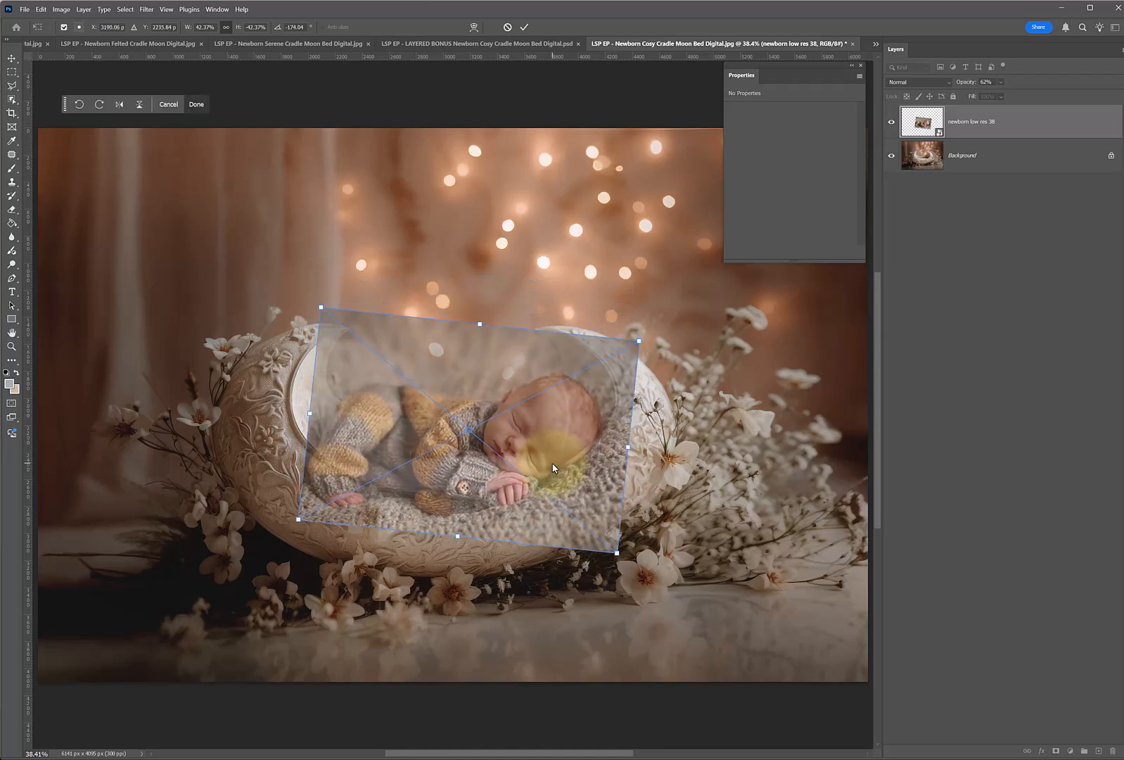
mouse_move(553, 467)
left_mouse_down()
mouse_move(531, 453)
mouse_move(549, 469)
left_mouse_up()
left_click_drag(646, 456, 665, 434)
left_click_drag(605, 461, 498, 477)
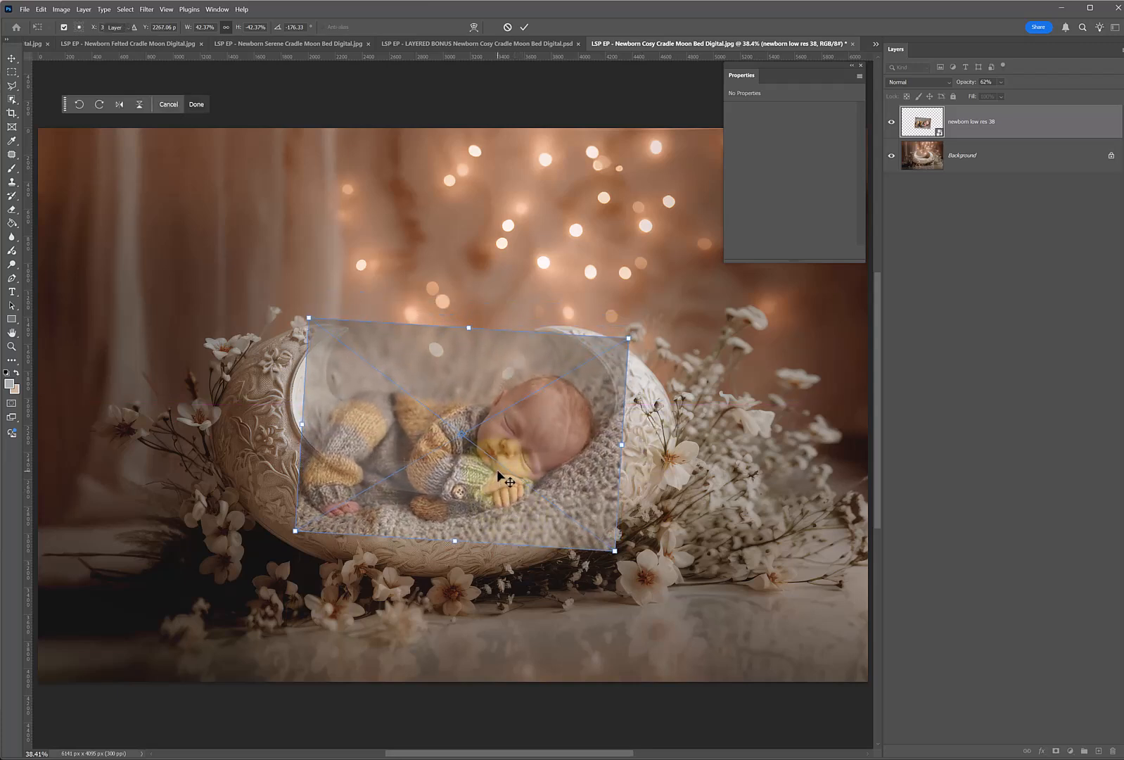
double_click(497, 469)
Raise the baby photo layer's opacity to 100%.
left_click(813, 262)
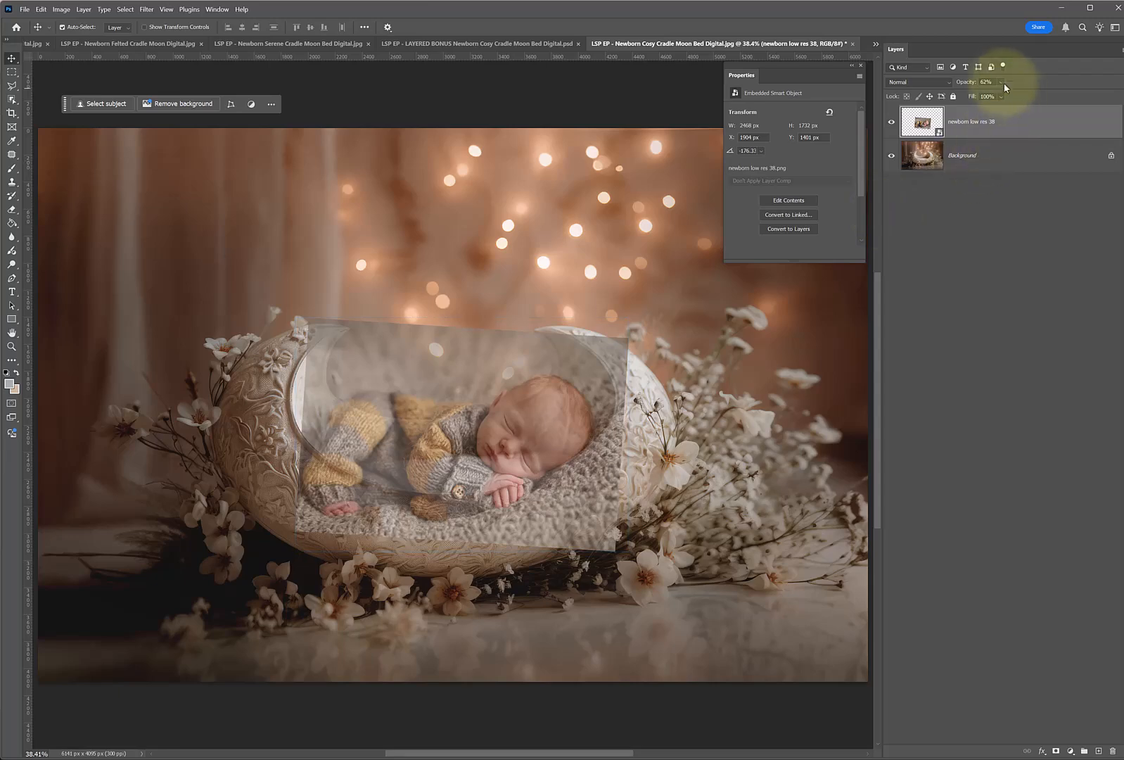
left_click_drag(1005, 95, 1055, 95)
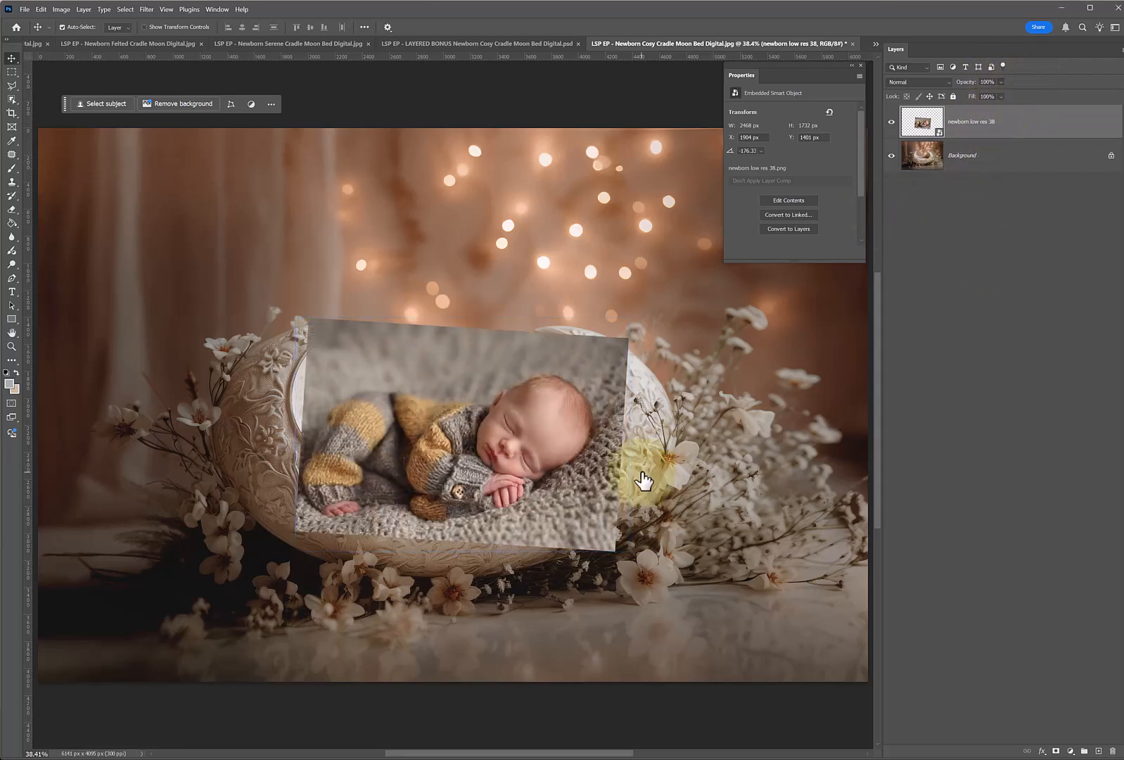
key("z")
left_click(477, 478)
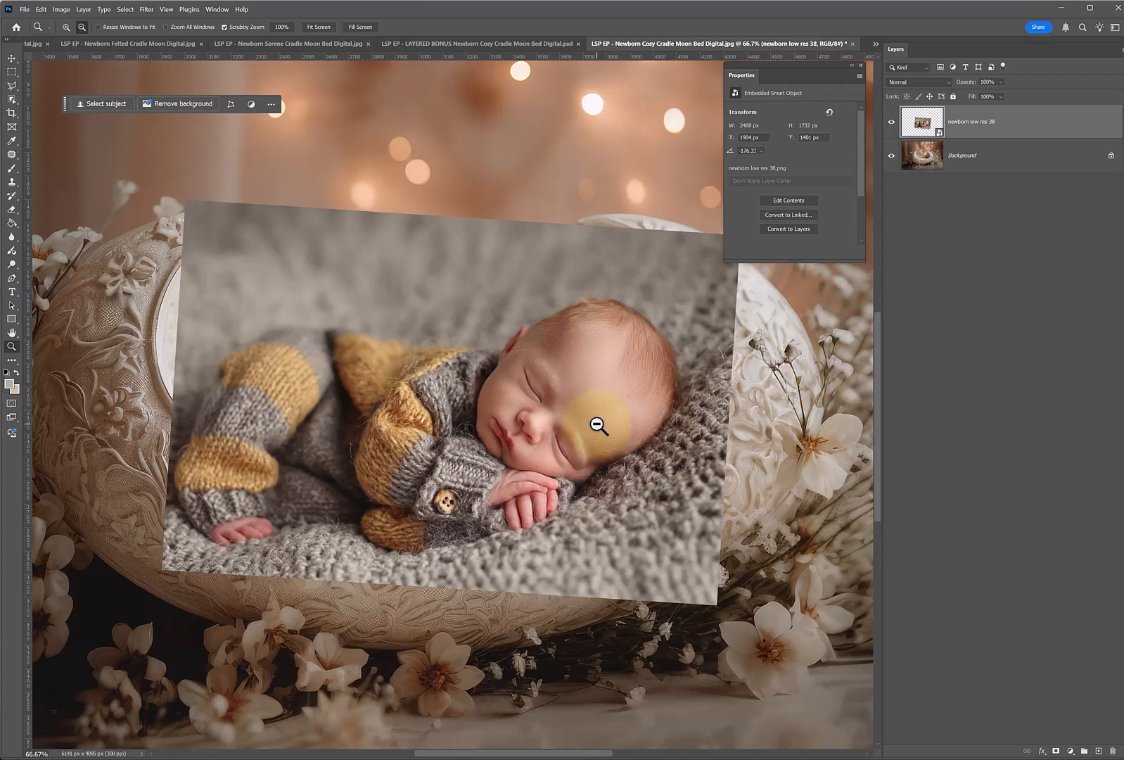
Examine the empty cradle with the baby photo hidden, and how the TOPPER layer works in the layered bonus PSD by toggling its visibility.
left_click(891, 123)
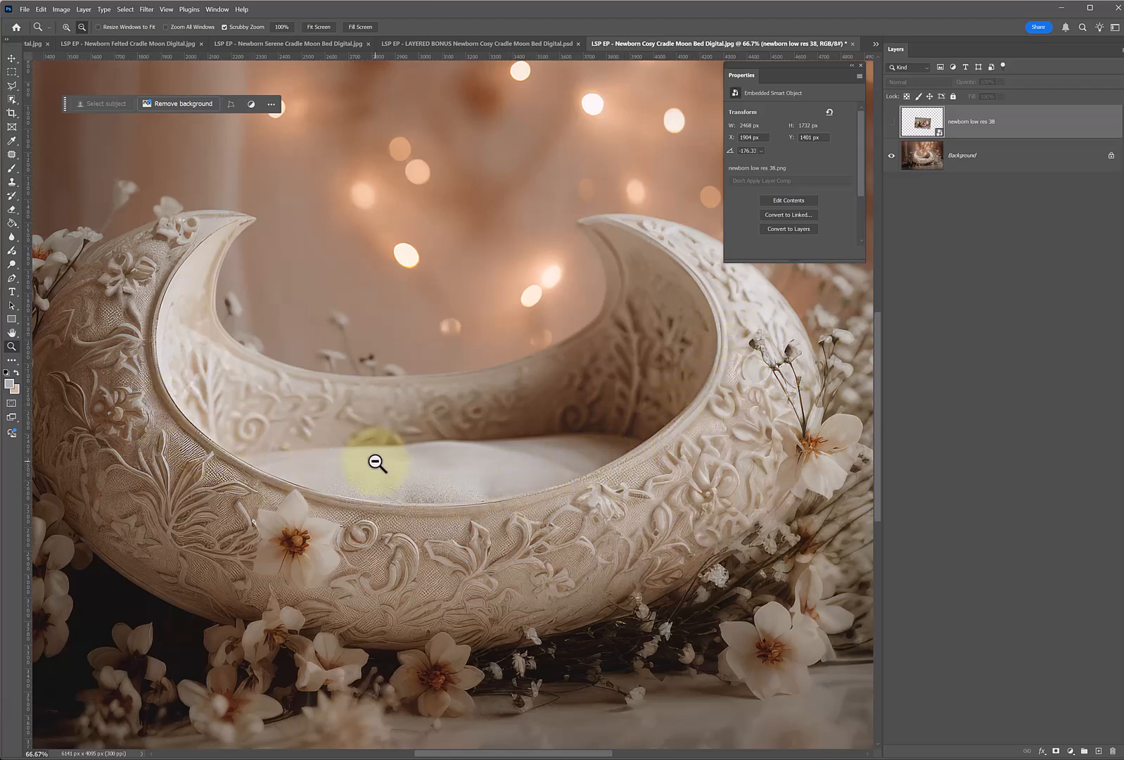
key("ctrl+shift+Tab")
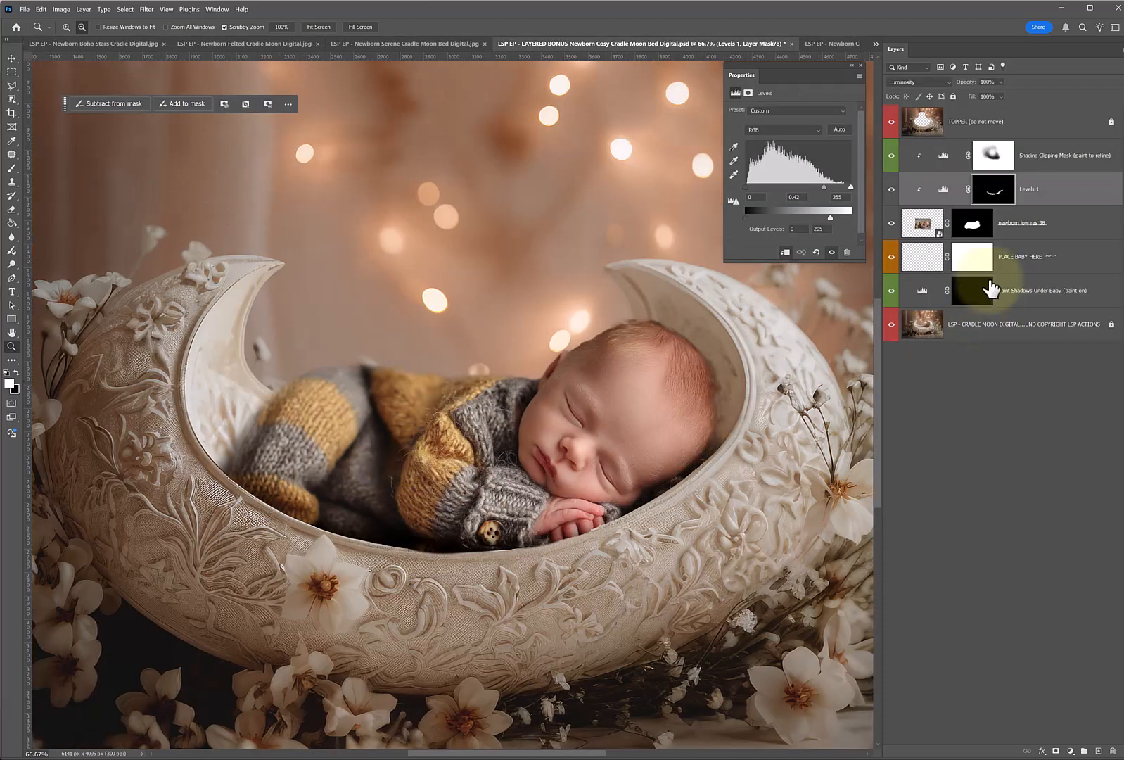
left_click(908, 121)
left_click(892, 123)
left_click(892, 124)
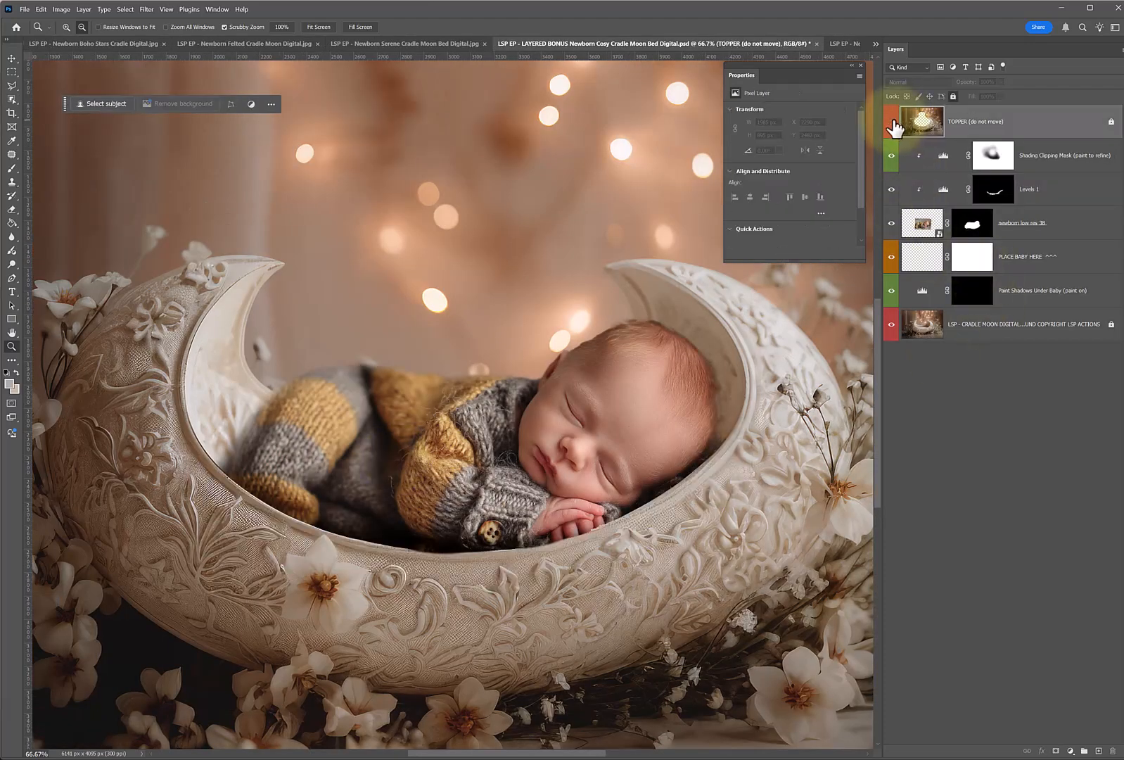
left_click(893, 121)
left_click(895, 124)
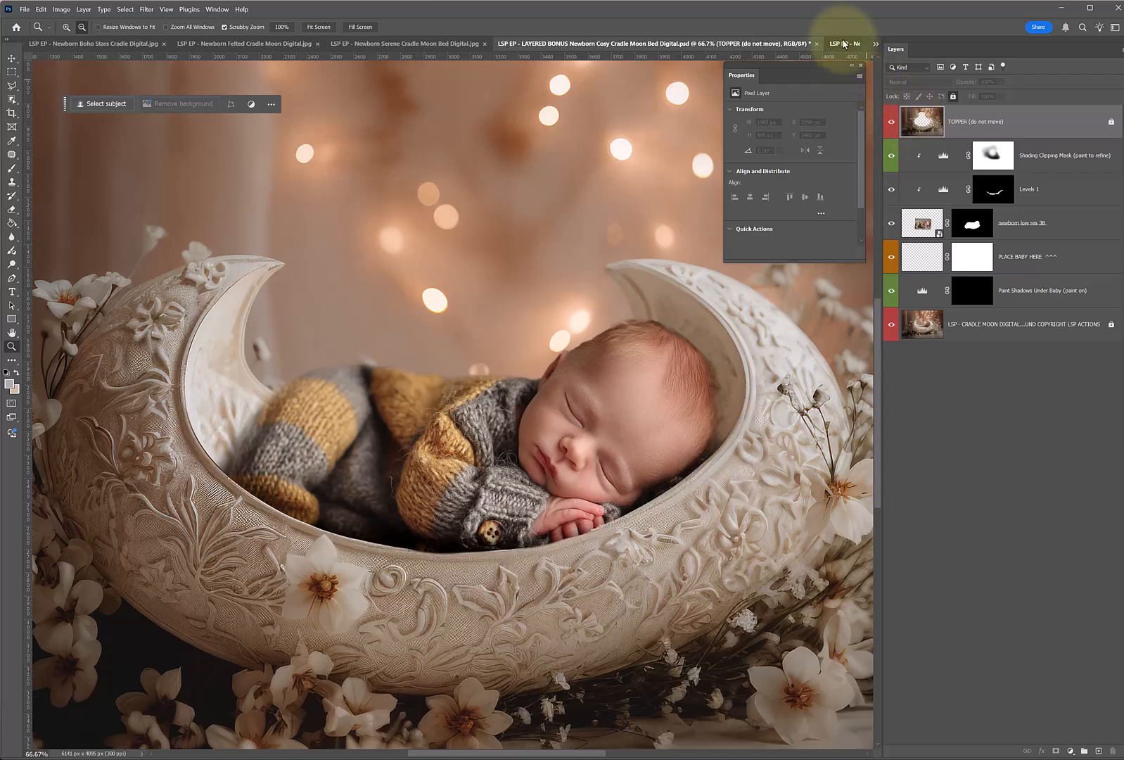
left_click(845, 44)
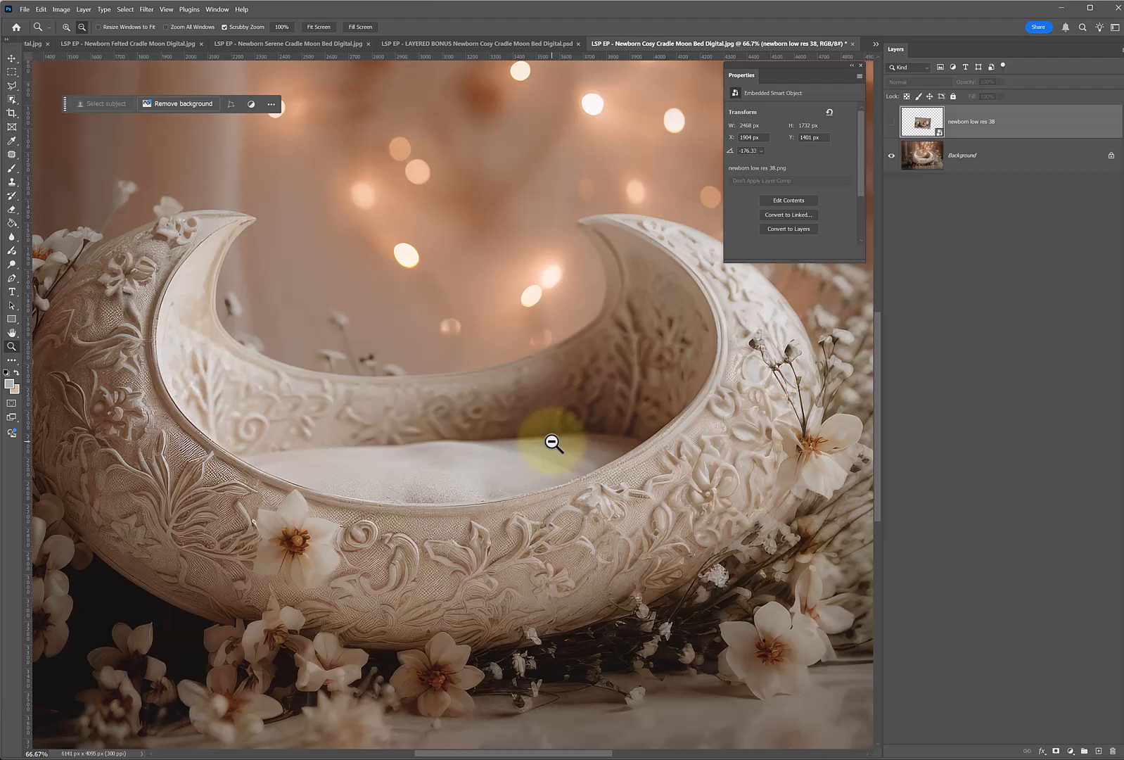
left_click(891, 122)
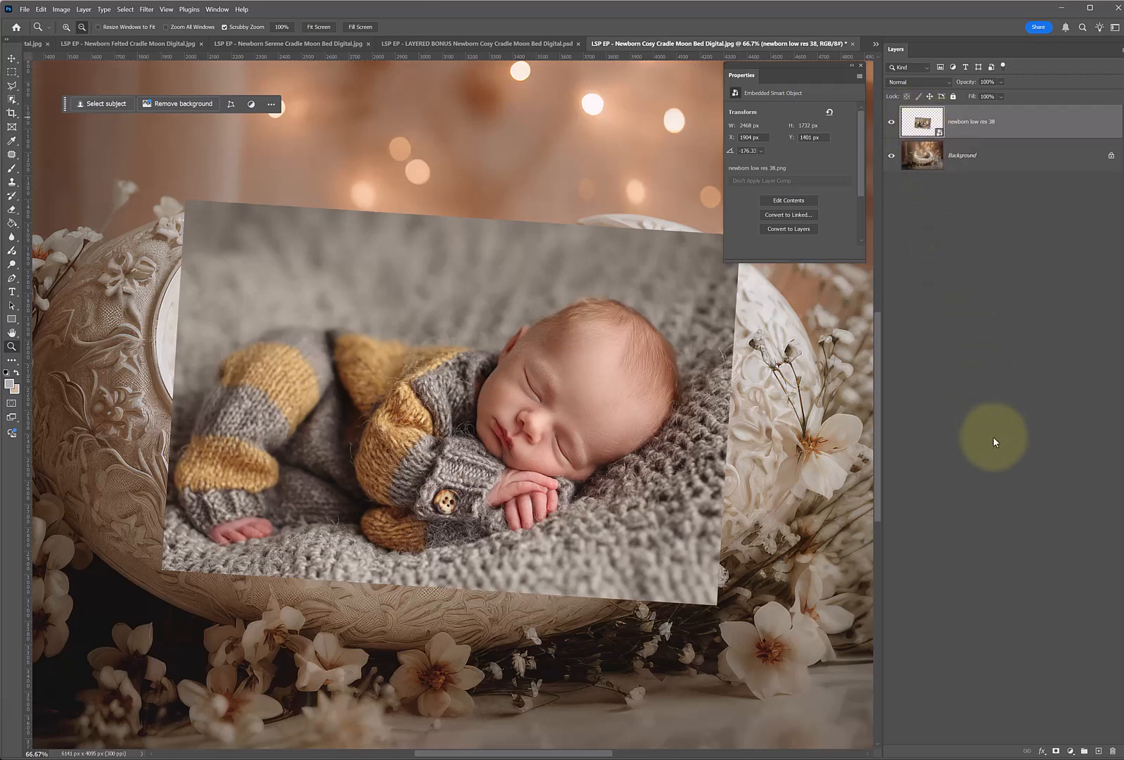
Add a layer mask to the baby photo layer, inverting it to black and back to white.
left_click(1056, 751)
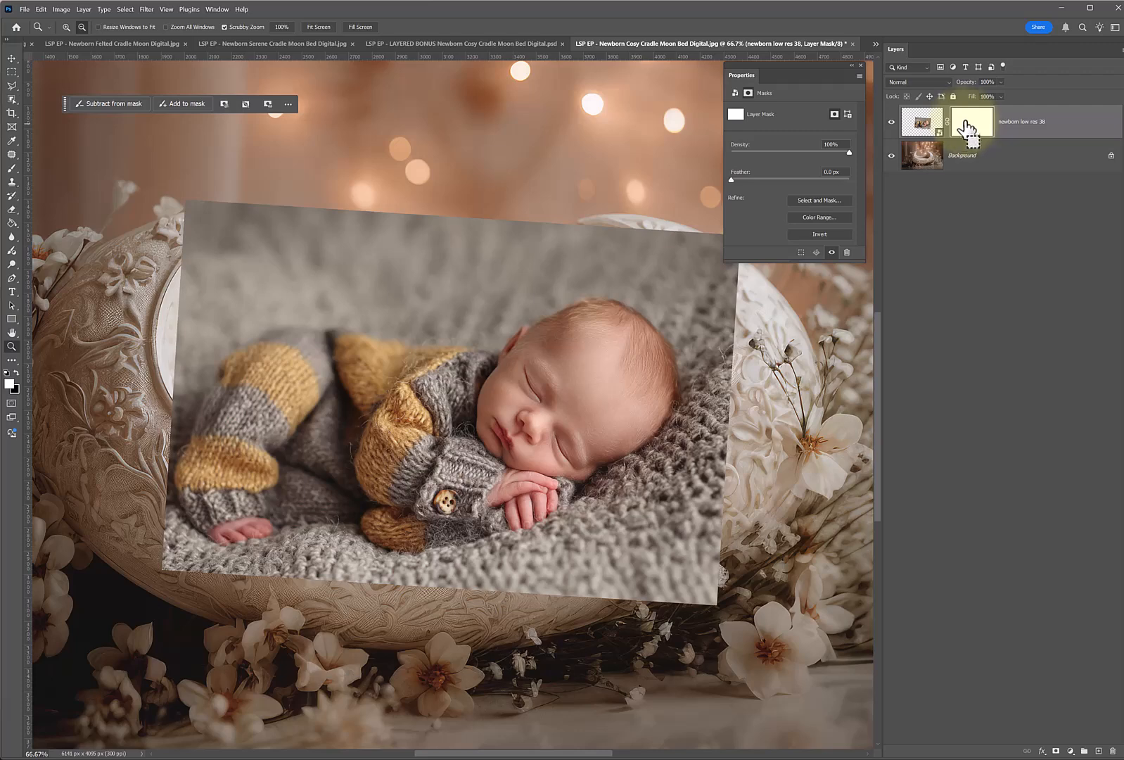
key("ctrl+i")
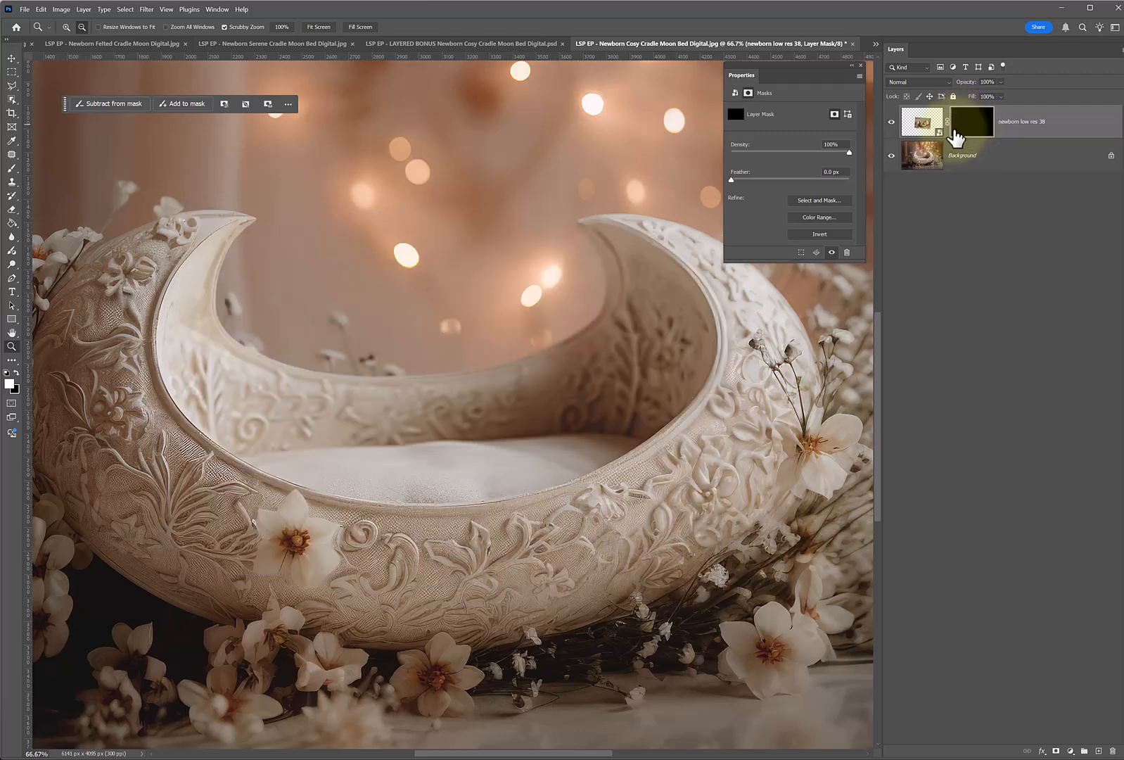
key("ctrl+i")
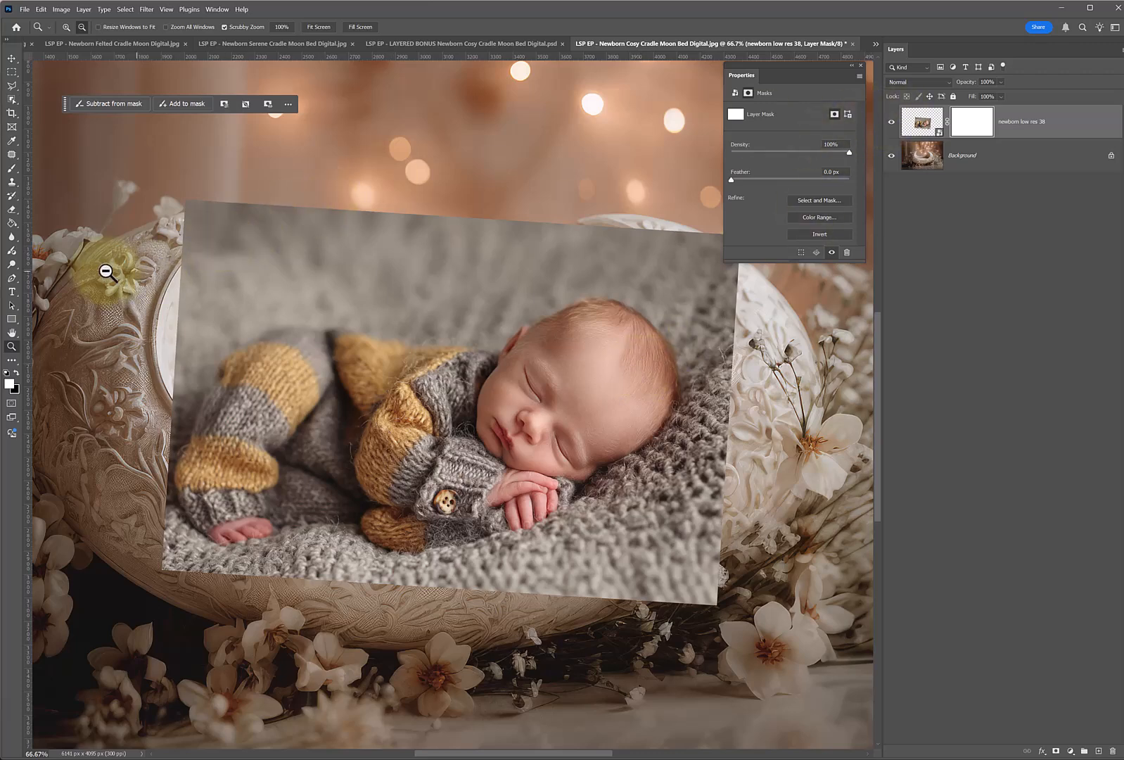
Paint black on the layer mask with a 130 px brush to hide the blanket above the baby's back.
left_click(11, 169)
left_click(17, 374)
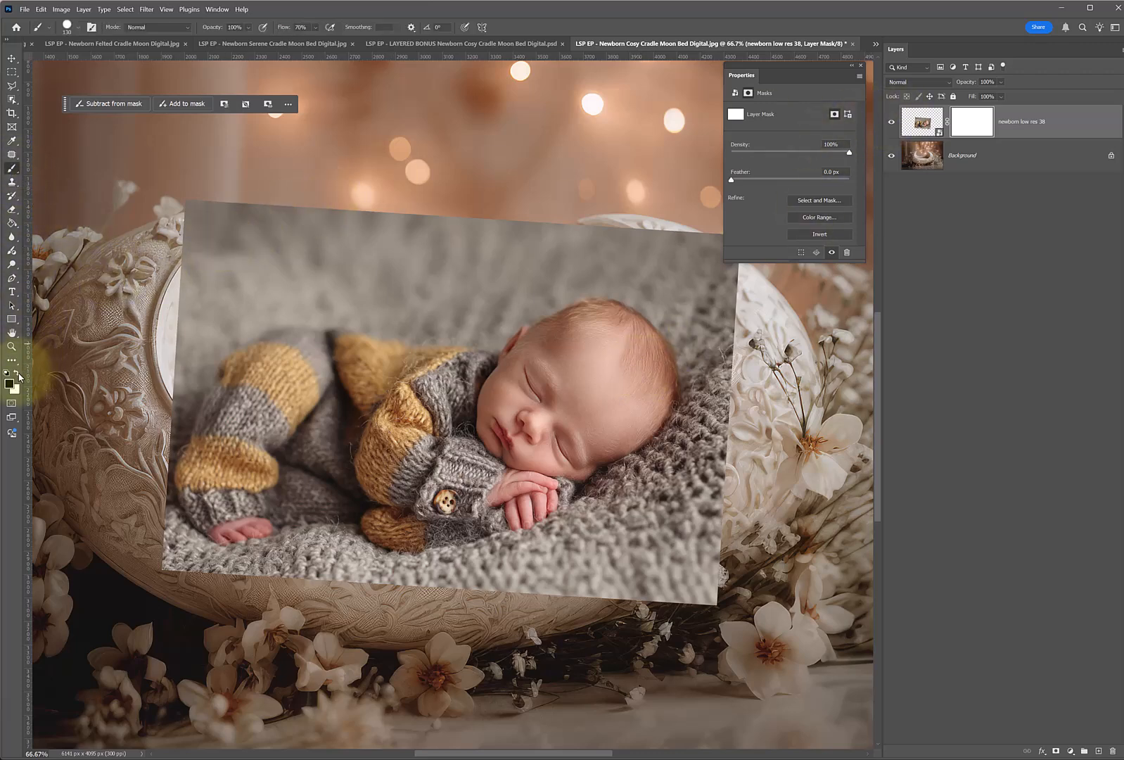
mouse_move(383, 234)
left_mouse_down()
mouse_move(641, 237)
mouse_move(394, 232)
mouse_move(582, 237)
mouse_move(364, 252)
mouse_move(346, 272)
mouse_move(462, 263)
left_mouse_up()
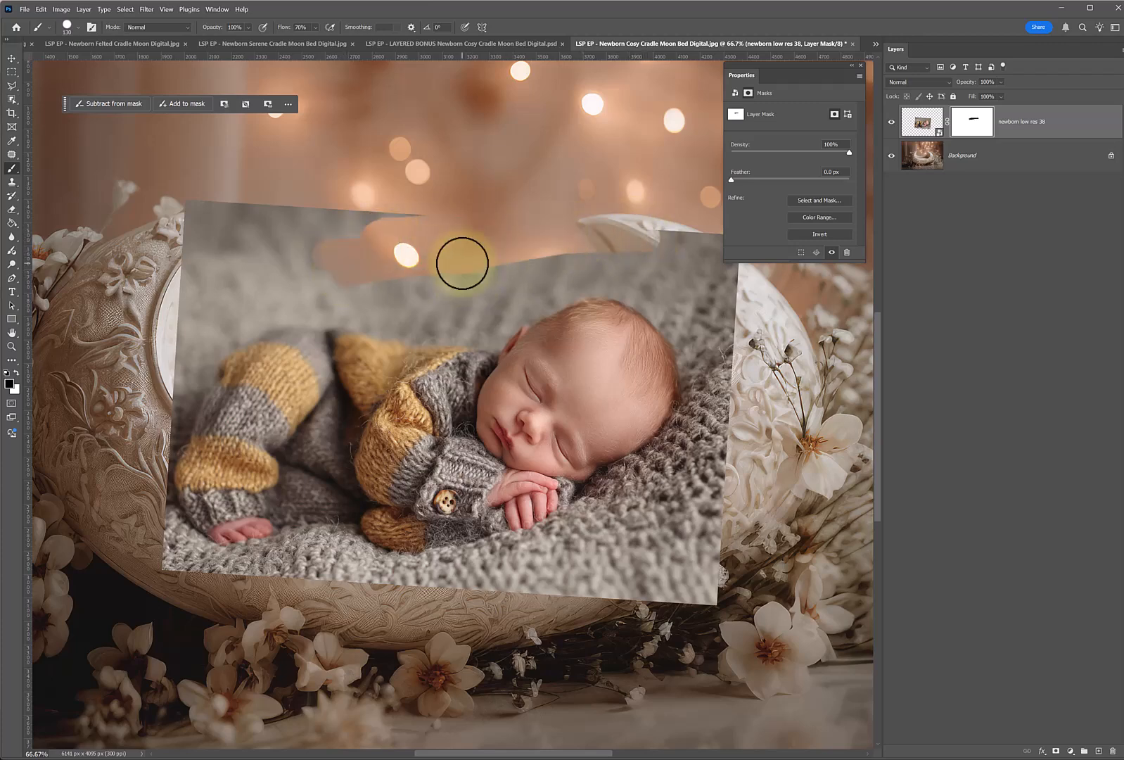
right_click(463, 263)
left_click_drag(578, 314, 569, 315)
left_click(413, 273)
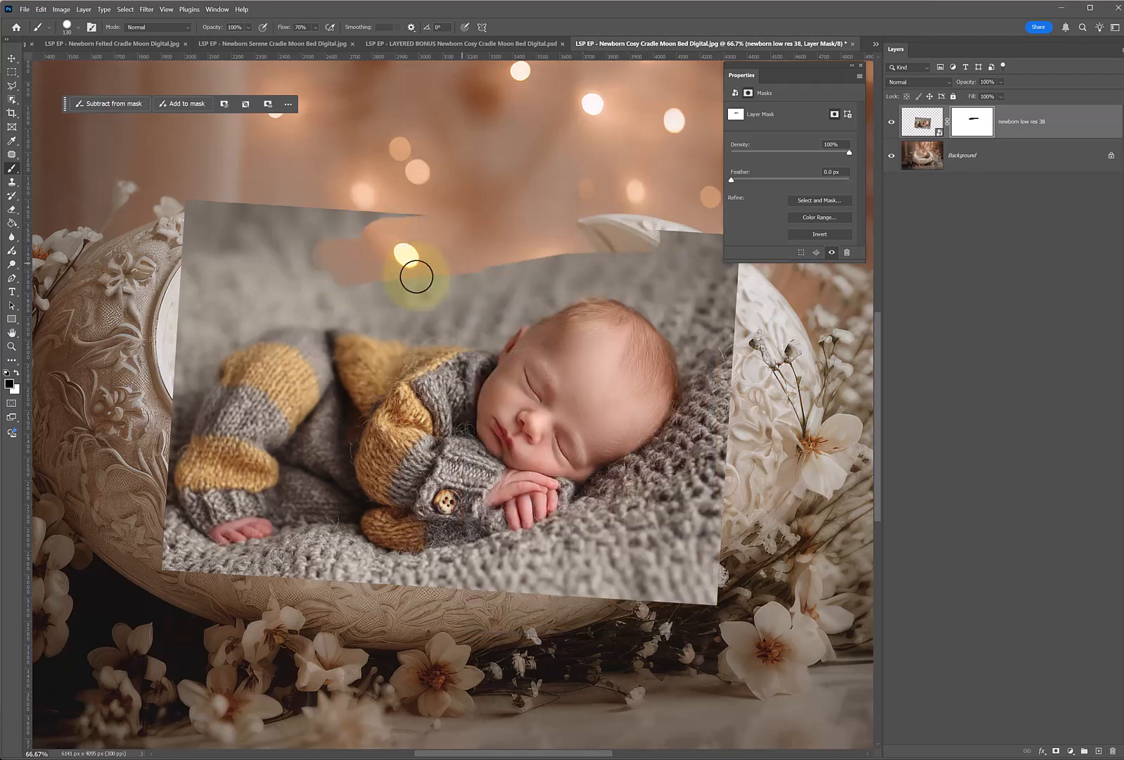
mouse_move(540, 265)
left_mouse_down()
mouse_move(435, 290)
mouse_move(339, 283)
left_mouse_up()
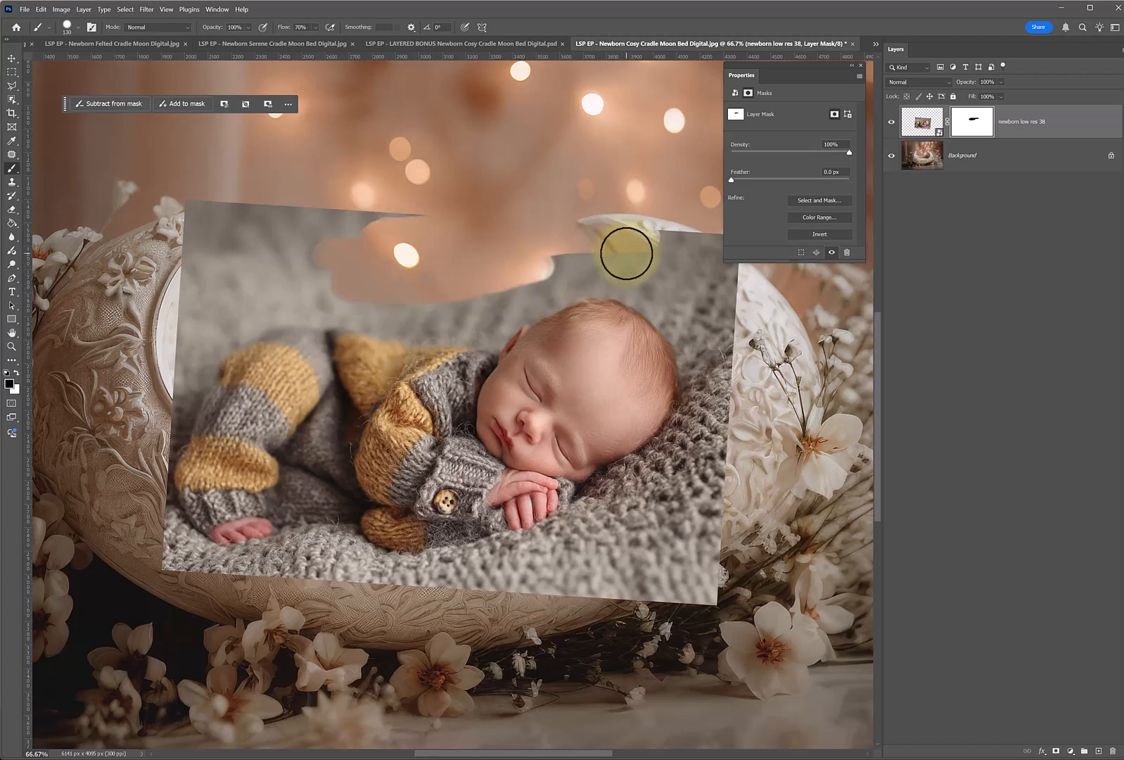
Mask out blanket beside the baby's head and, with a softer brush, above the legs, and clear the mask back to white.
mouse_move(712, 398)
left_mouse_down()
mouse_move(695, 353)
mouse_move(695, 384)
left_mouse_up()
right_click(473, 290)
left_click_drag(594, 341, 531, 336)
left_click(360, 310)
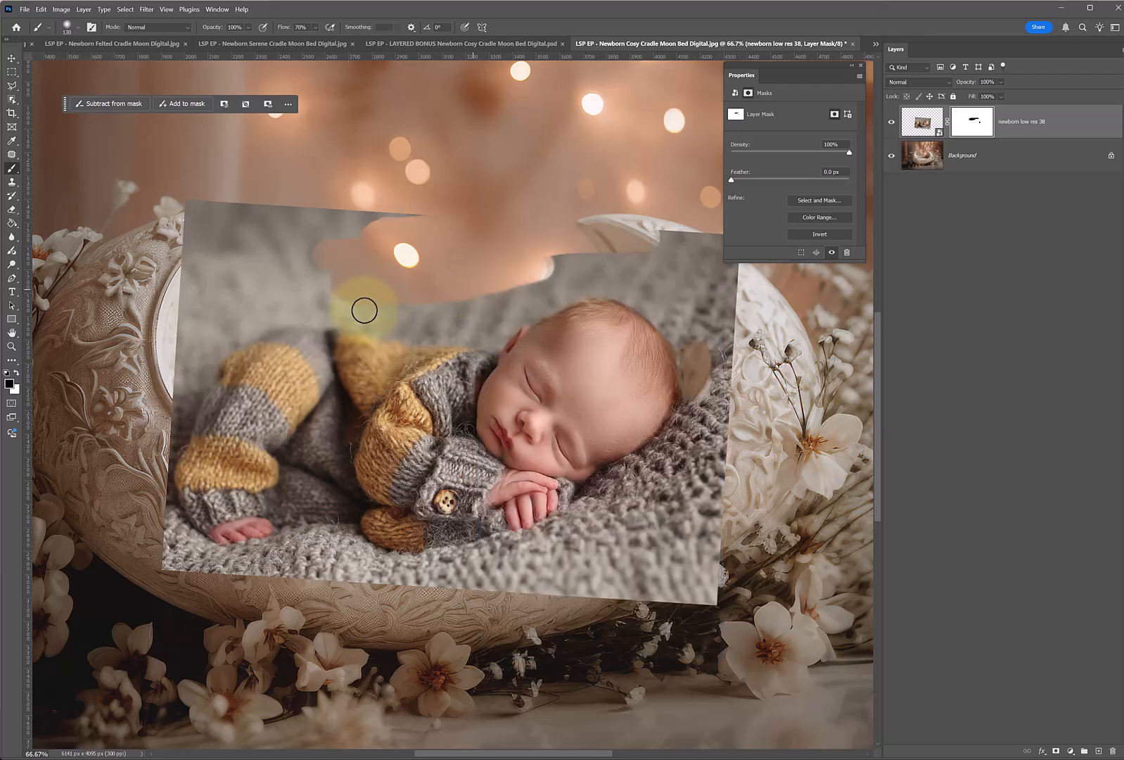
mouse_move(424, 324)
left_mouse_down()
mouse_move(323, 315)
mouse_move(333, 320)
mouse_move(292, 320)
mouse_move(197, 355)
mouse_move(208, 367)
mouse_move(175, 426)
mouse_move(199, 335)
mouse_move(184, 384)
mouse_move(306, 295)
mouse_move(192, 384)
mouse_move(343, 281)
mouse_move(209, 315)
mouse_move(337, 300)
mouse_move(204, 355)
mouse_move(176, 390)
mouse_move(191, 216)
mouse_move(133, 405)
mouse_move(195, 310)
mouse_move(181, 364)
mouse_move(178, 269)
mouse_move(170, 410)
mouse_move(188, 195)
mouse_move(470, 214)
mouse_move(191, 199)
mouse_move(434, 216)
mouse_move(188, 208)
mouse_move(254, 233)
mouse_move(413, 230)
mouse_move(177, 222)
mouse_move(402, 226)
mouse_move(158, 256)
mouse_move(393, 244)
mouse_move(165, 281)
mouse_move(399, 260)
mouse_move(208, 295)
mouse_move(286, 306)
mouse_move(235, 340)
mouse_move(184, 403)
mouse_move(278, 271)
left_mouse_up()
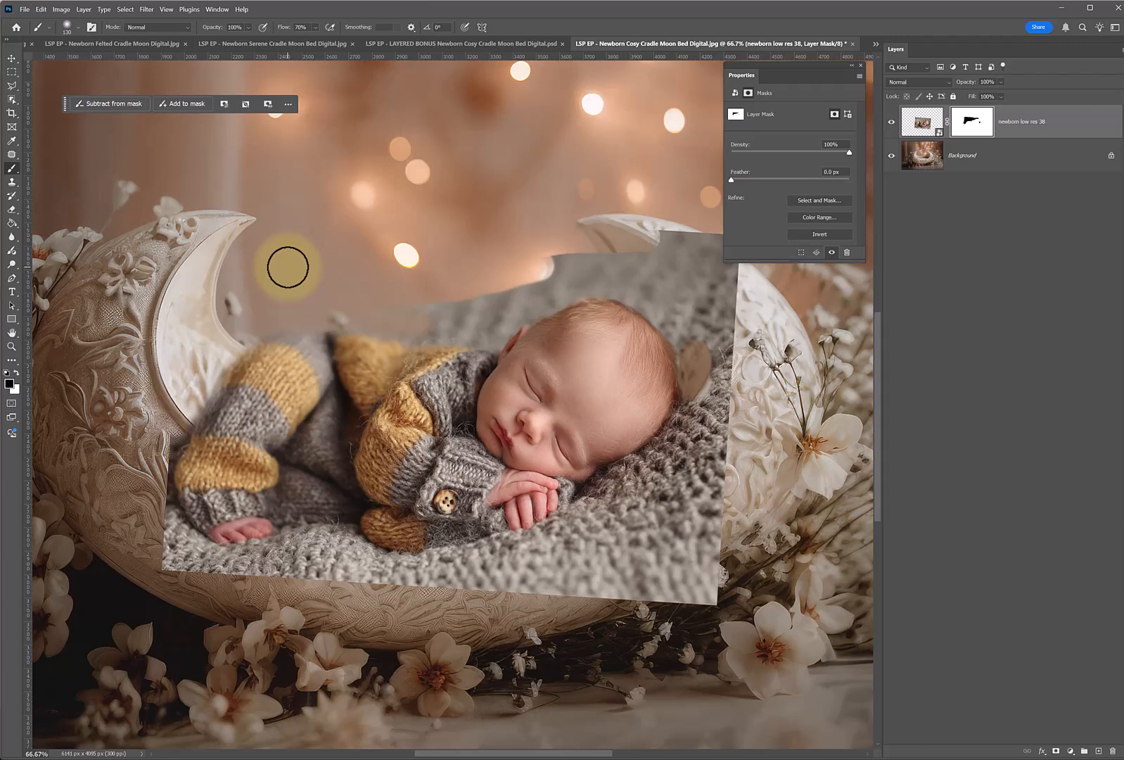
key("Delete")
key("ctrl+d")
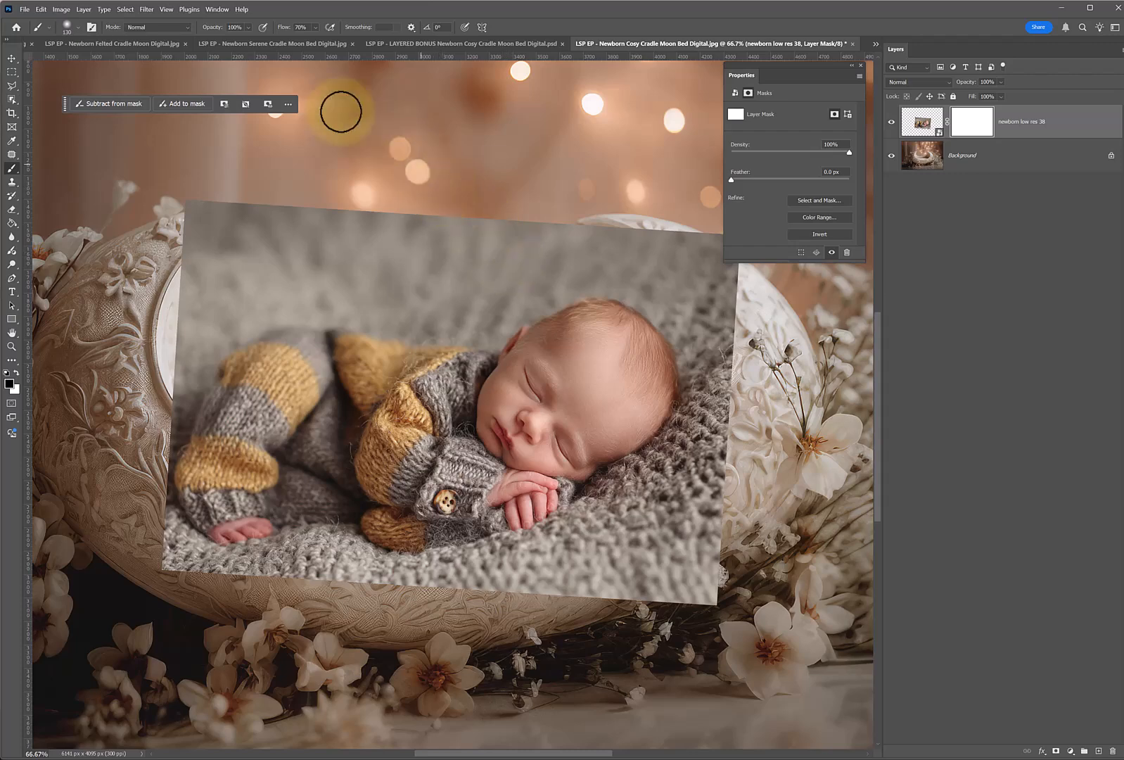
Select the baby automatically with the Select Subject command.
left_click(124, 10)
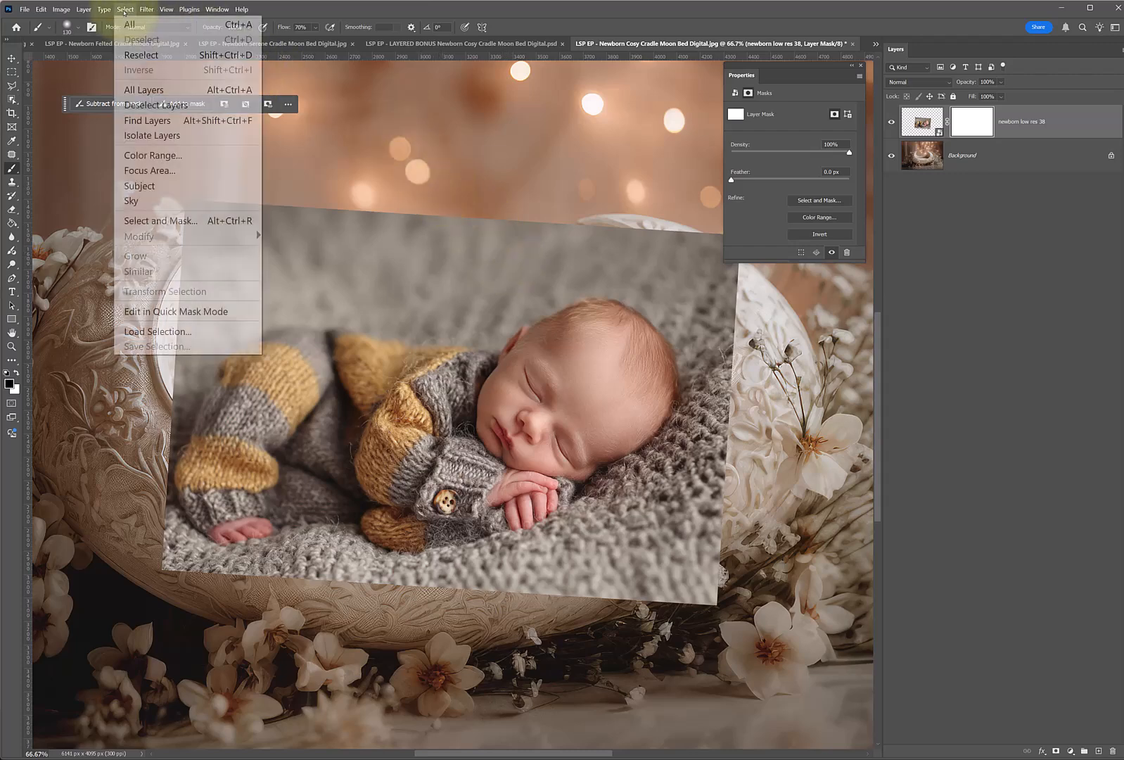
left_click(187, 185)
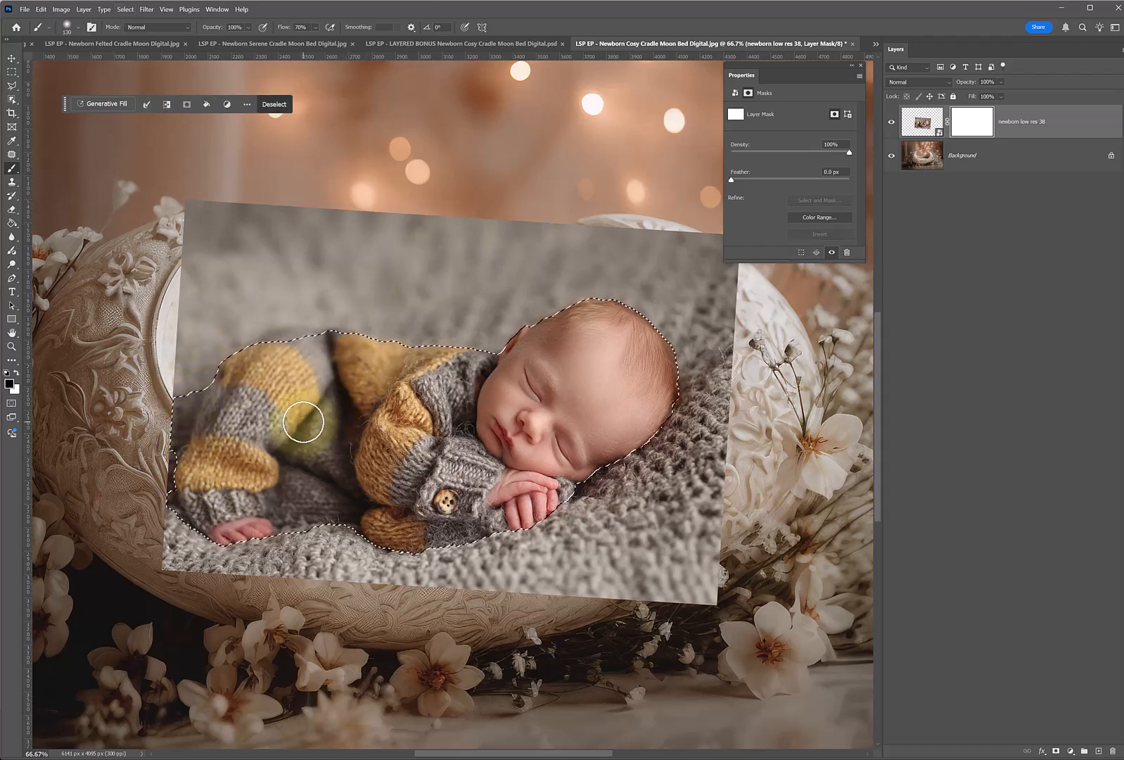
Subtract the excess blanket beside the baby's legs from the selection with the Object Selection tool.
left_click(11, 99)
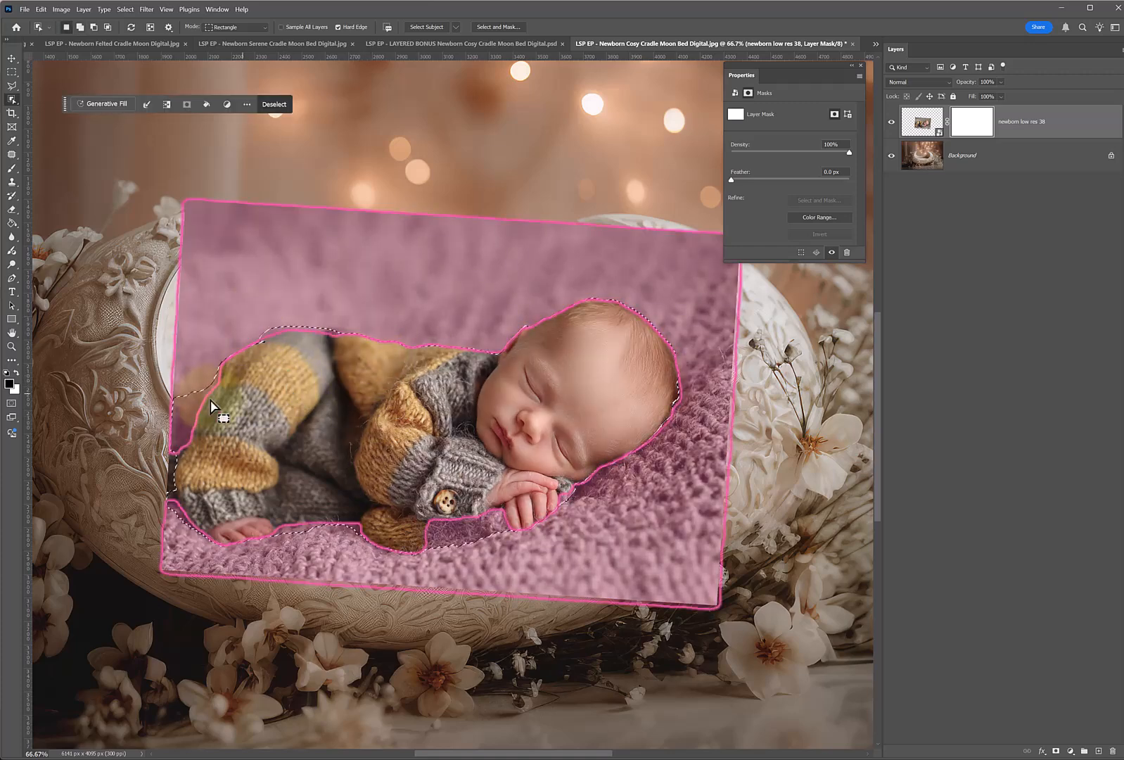
left_click_drag(151, 371, 217, 461)
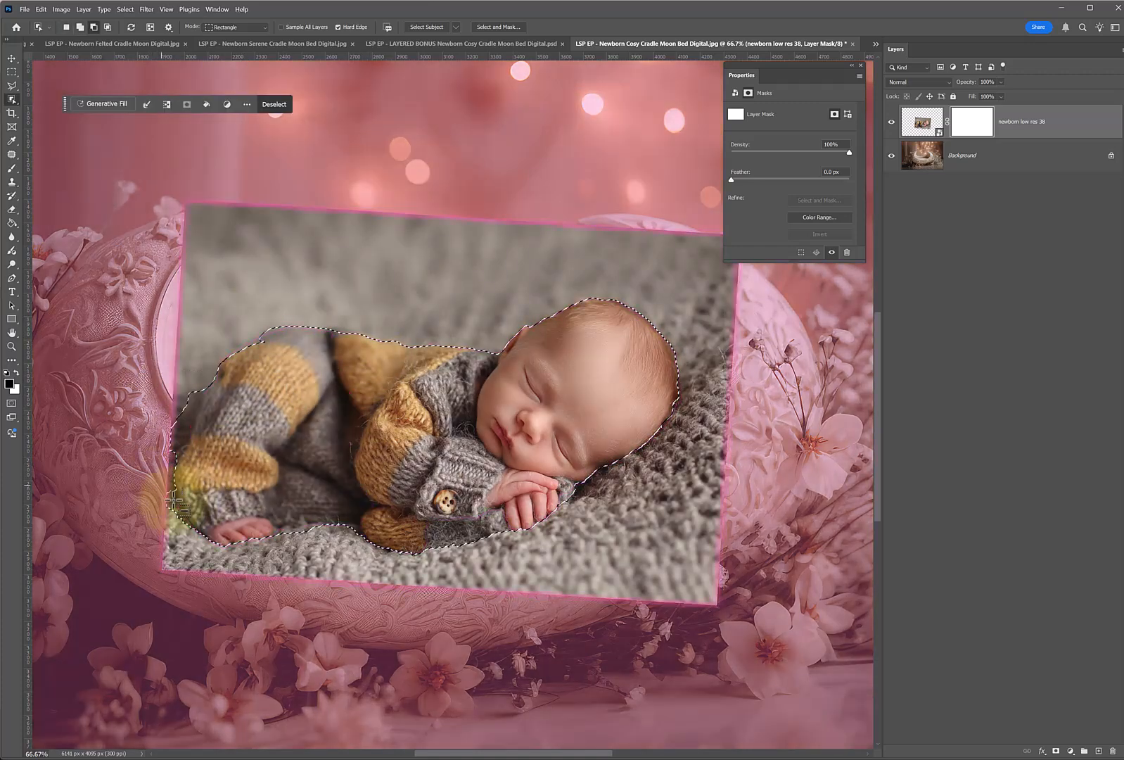
left_click_drag(149, 378, 215, 461)
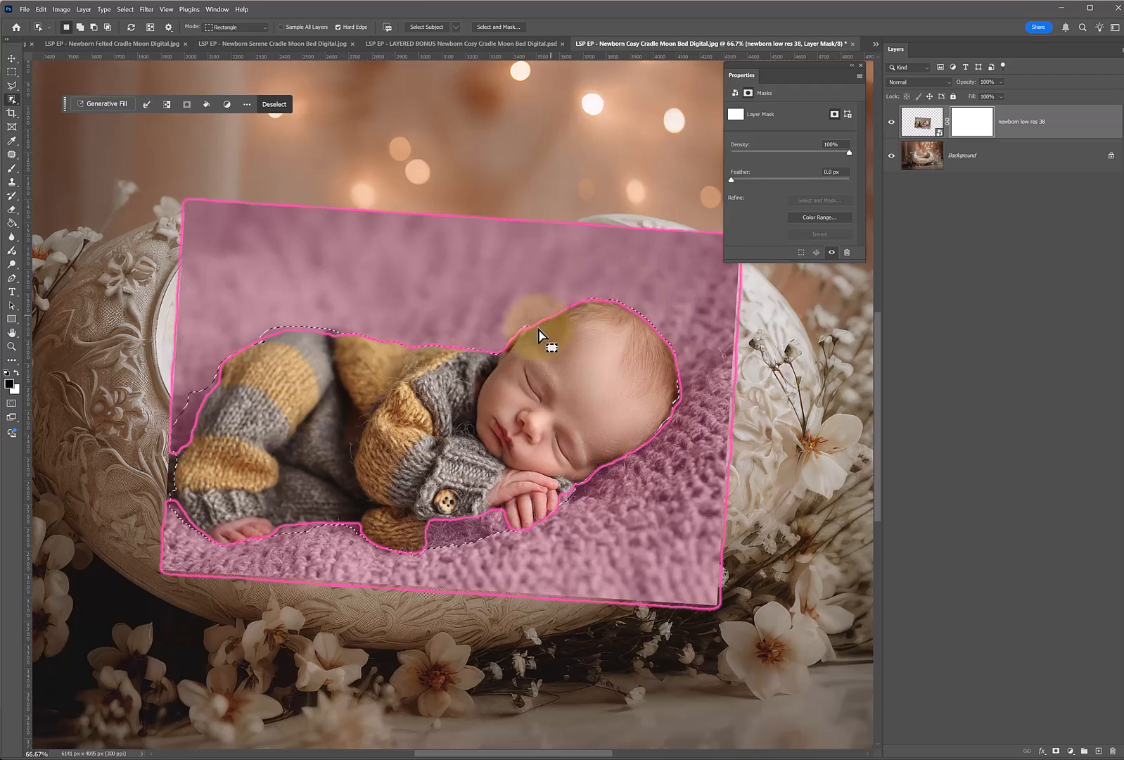
Try painting black on the layer mask across the selected baby, and undo it.
key("b")
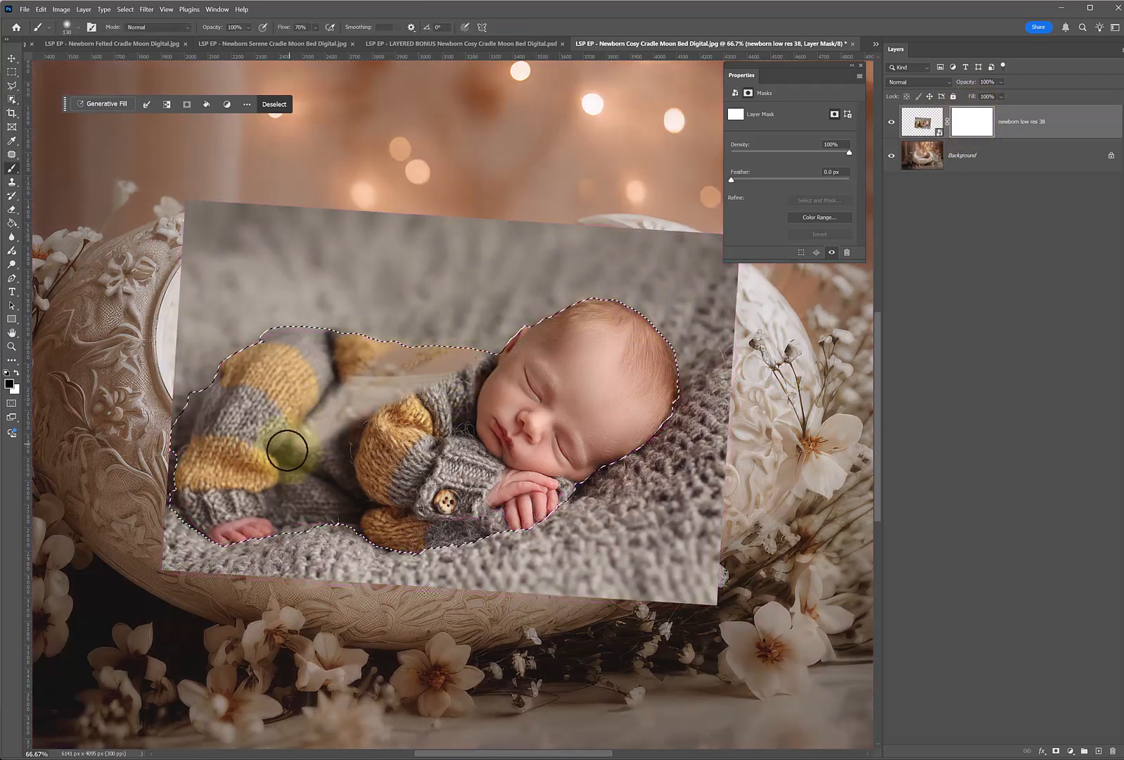
mouse_move(320, 499)
left_mouse_down()
mouse_move(494, 444)
mouse_move(356, 356)
left_mouse_up()
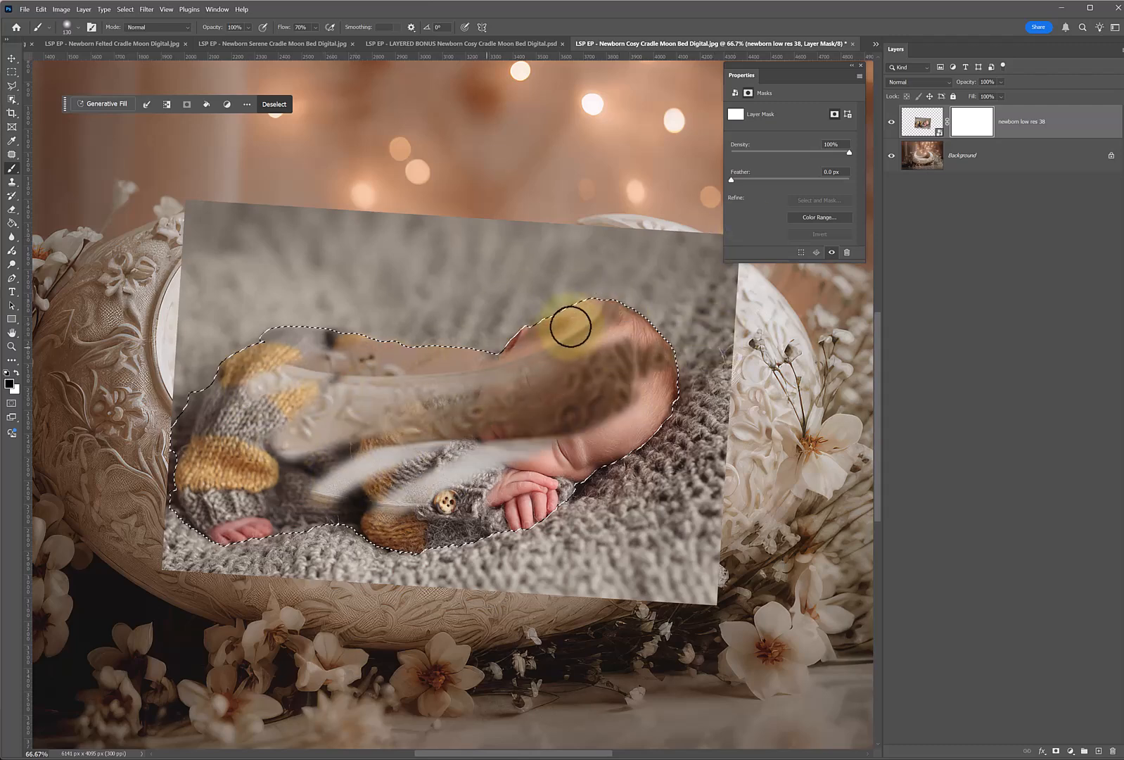
key("ctrl+z")
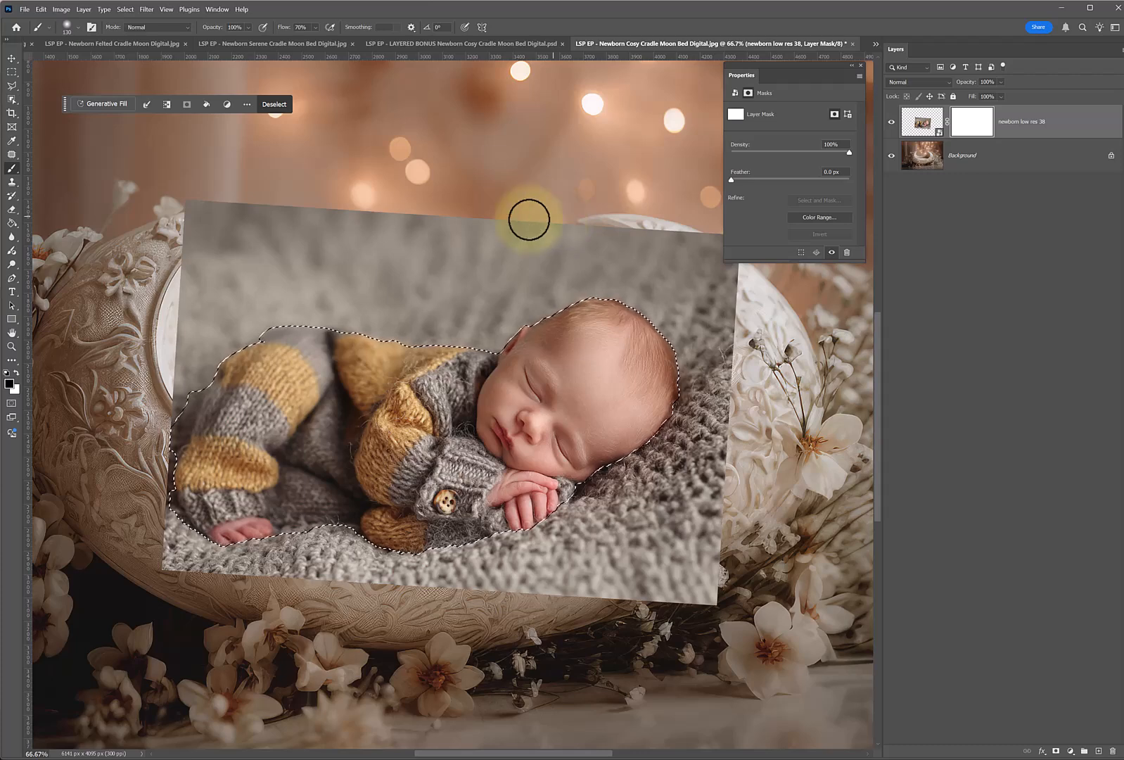
Paint black on the mask outside the baby with a 354 px brush to hide the surrounding blanket, and deselect.
mouse_move(226, 284)
left_mouse_down()
mouse_move(499, 257)
mouse_move(567, 292)
mouse_move(626, 291)
mouse_move(636, 272)
mouse_move(448, 284)
left_mouse_up()
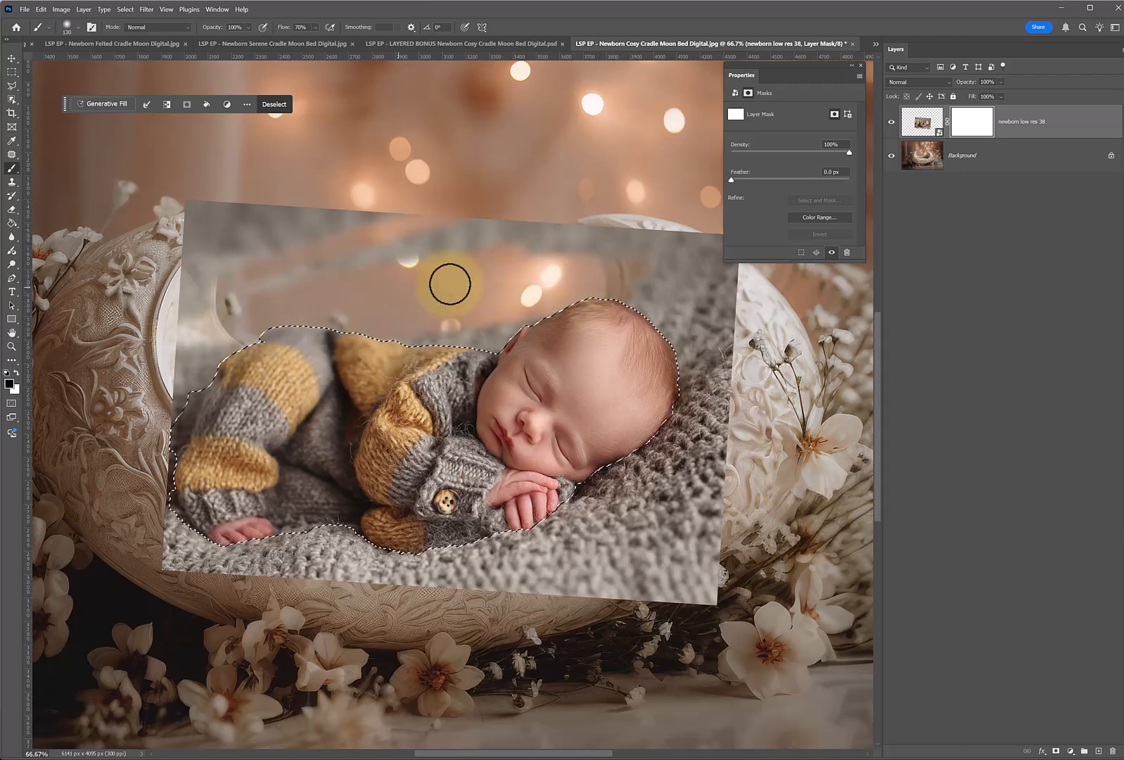
right_click(448, 284)
mouse_move(505, 253)
left_mouse_down()
mouse_move(413, 238)
mouse_move(188, 336)
mouse_move(214, 280)
mouse_move(131, 372)
mouse_move(584, 261)
mouse_move(569, 236)
mouse_move(479, 332)
mouse_move(522, 401)
mouse_move(334, 564)
mouse_move(661, 574)
mouse_move(315, 562)
mouse_move(472, 559)
mouse_move(371, 390)
mouse_move(218, 338)
mouse_move(452, 203)
mouse_move(753, 180)
mouse_move(182, 516)
mouse_move(295, 213)
mouse_move(176, 314)
mouse_move(284, 321)
mouse_move(339, 306)
mouse_move(487, 308)
left_mouse_up()
key("ctrl+d")
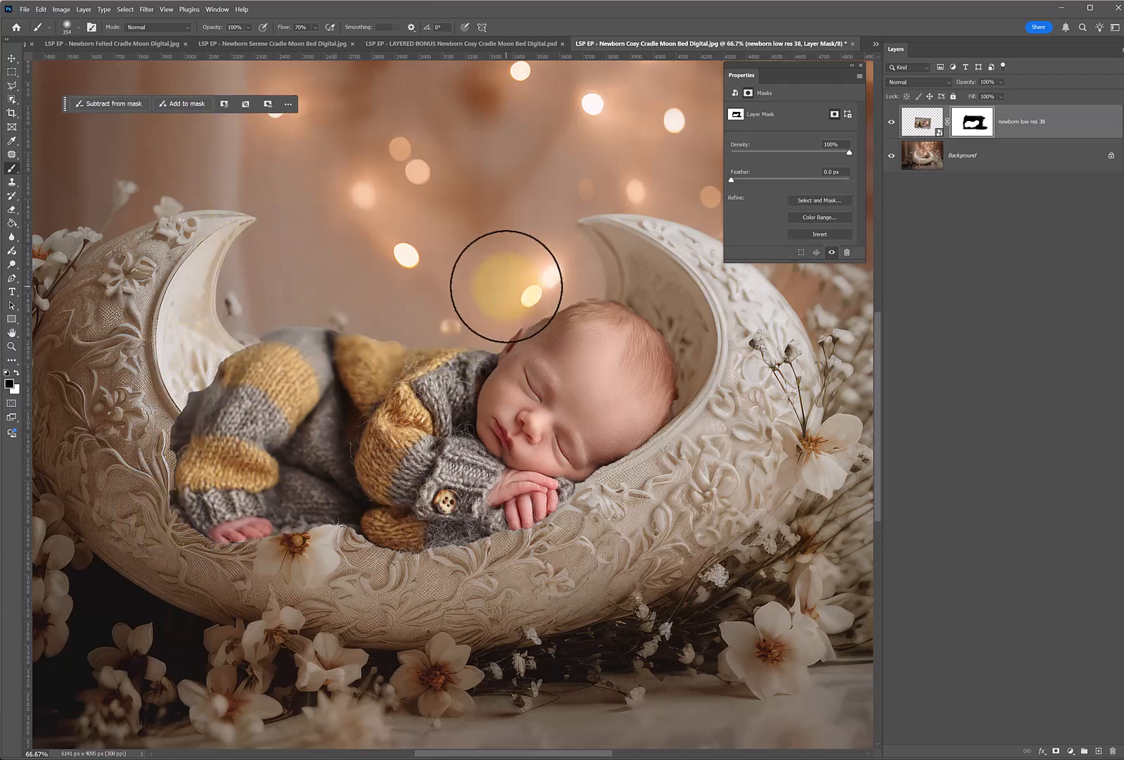
Soften the mask edge along the top of the baby's raised leg with a 155 px brush.
key("z")
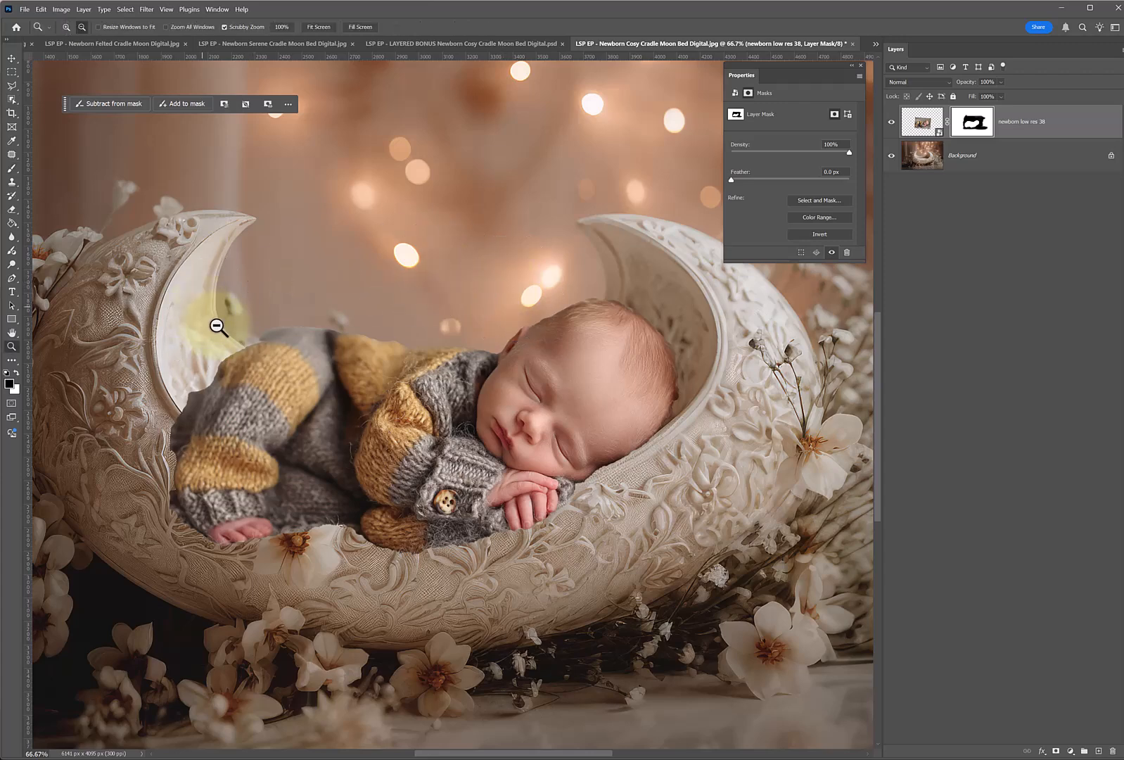
left_click(201, 326)
left_click(205, 354)
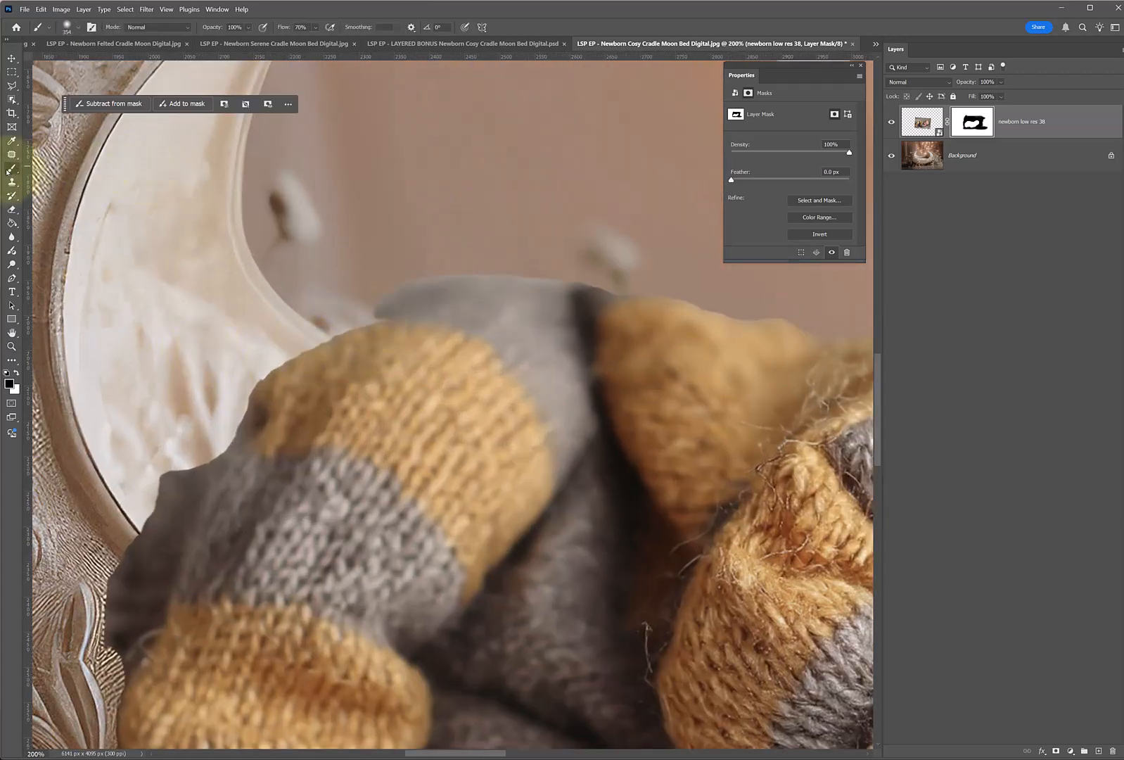
right_click(378, 245)
mouse_move(490, 290)
left_mouse_down()
mouse_move(437, 302)
mouse_move(478, 277)
left_mouse_up()
left_click(314, 253)
key("[")
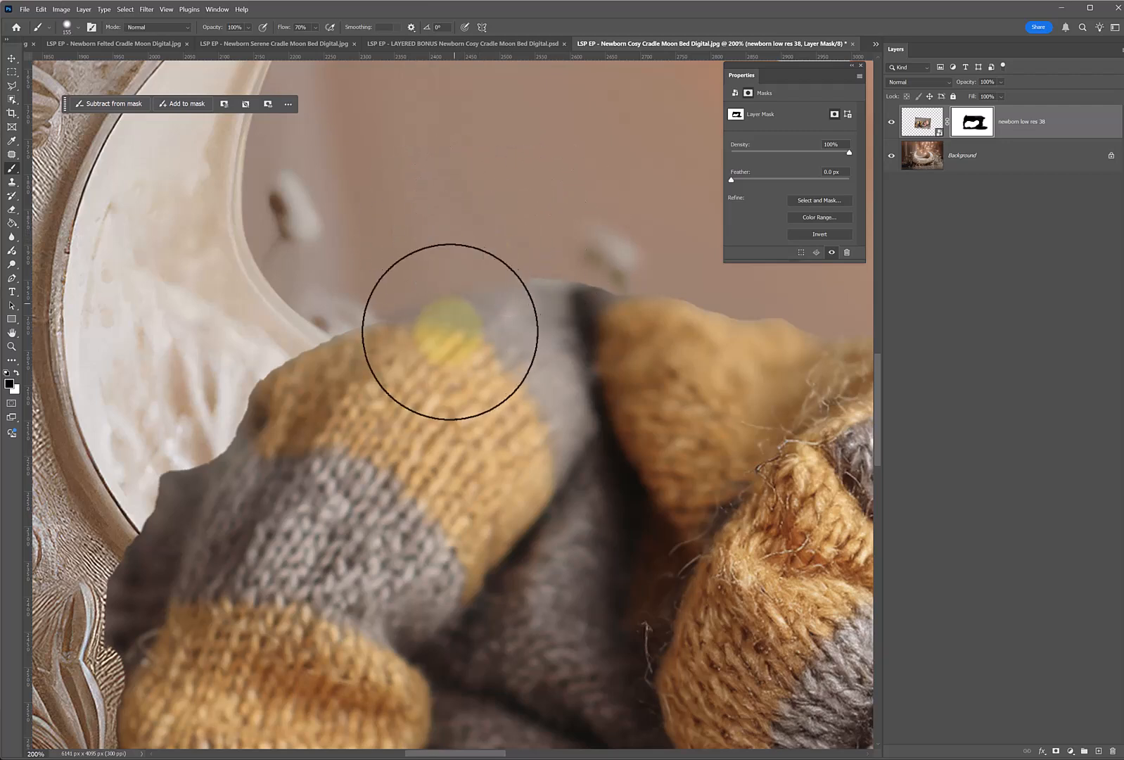
mouse_move(381, 344)
left_mouse_down()
mouse_move(507, 337)
mouse_move(314, 389)
mouse_move(286, 432)
mouse_move(278, 496)
mouse_move(146, 324)
mouse_move(29, 244)
mouse_move(632, 310)
mouse_move(367, 314)
mouse_move(281, 459)
mouse_move(196, 422)
mouse_move(785, 314)
mouse_move(744, 339)
mouse_move(310, 325)
mouse_move(223, 519)
mouse_move(71, 225)
mouse_move(19, 169)
left_mouse_up()
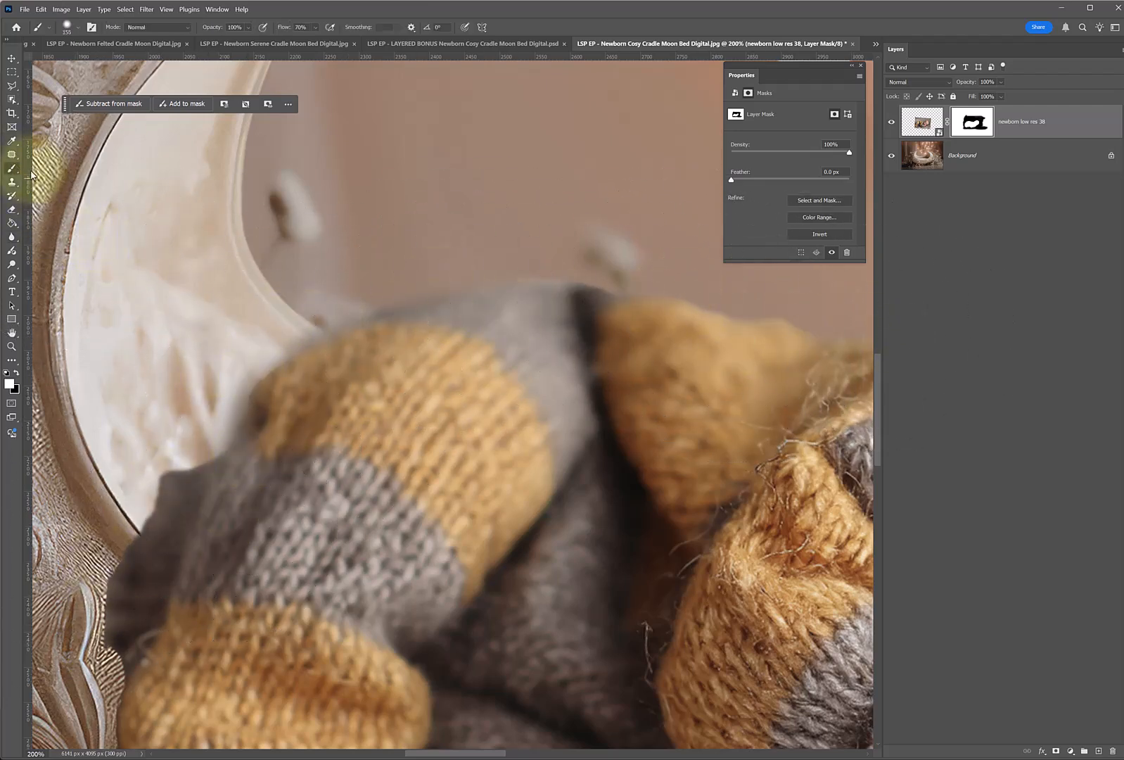
Refine the mask around the baby's leg with a 114 px brush, restoring knit in white and hiding leftover blanket in black.
right_click(371, 344)
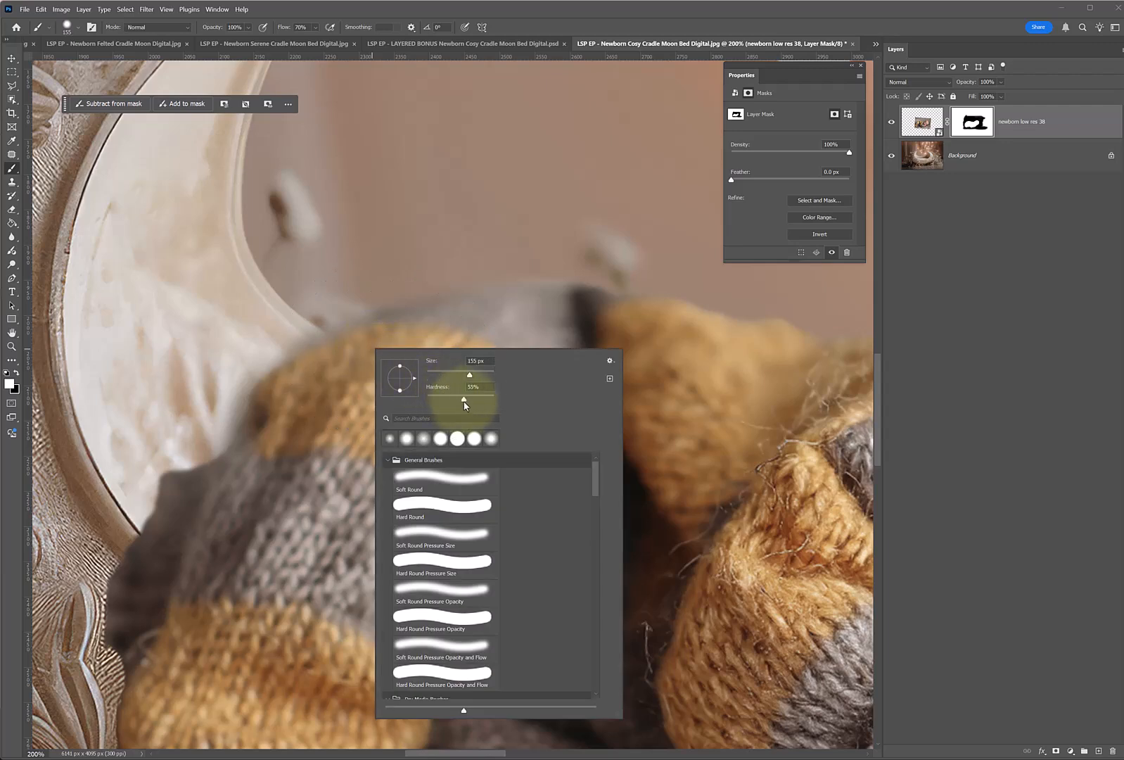
left_click_drag(469, 377, 462, 377)
left_click(275, 446)
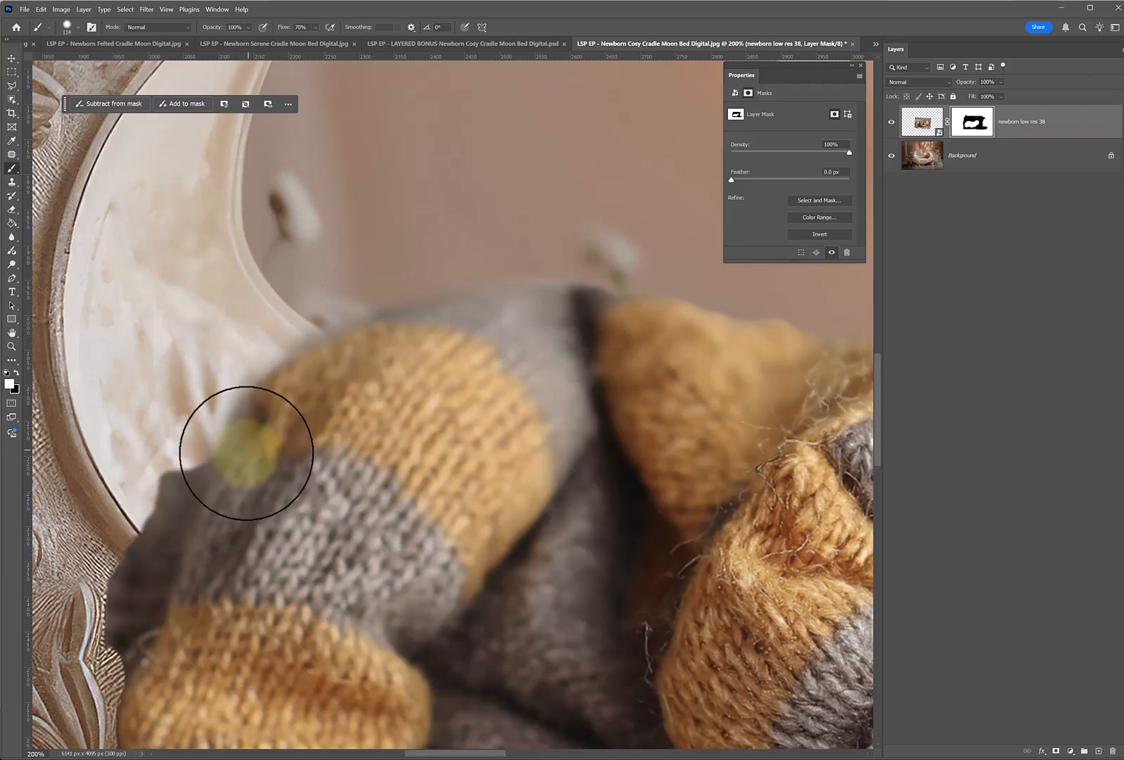
left_click_drag(248, 450, 211, 510)
key("x")
mouse_move(181, 434)
left_mouse_down()
mouse_move(63, 662)
mouse_move(95, 631)
mouse_move(94, 653)
mouse_move(127, 608)
mouse_move(150, 497)
left_mouse_up()
mouse_move(156, 443)
left_mouse_down()
mouse_move(202, 345)
mouse_move(39, 380)
left_mouse_up()
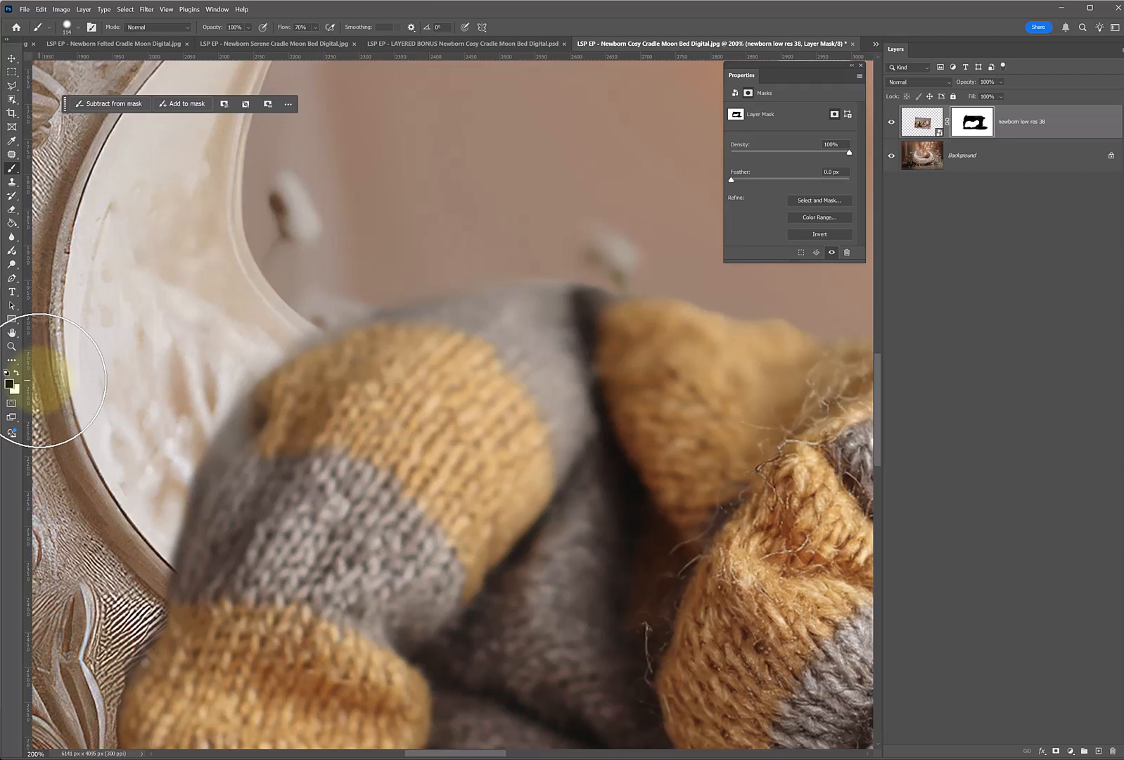
mouse_move(38, 380)
left_mouse_down()
mouse_move(169, 361)
mouse_move(178, 425)
left_mouse_up()
mouse_move(238, 348)
left_mouse_down()
mouse_move(446, 245)
mouse_move(496, 282)
left_mouse_up()
Touch up the mask edge along the baby's back and shoulder with a 53 px brush.
key("space")
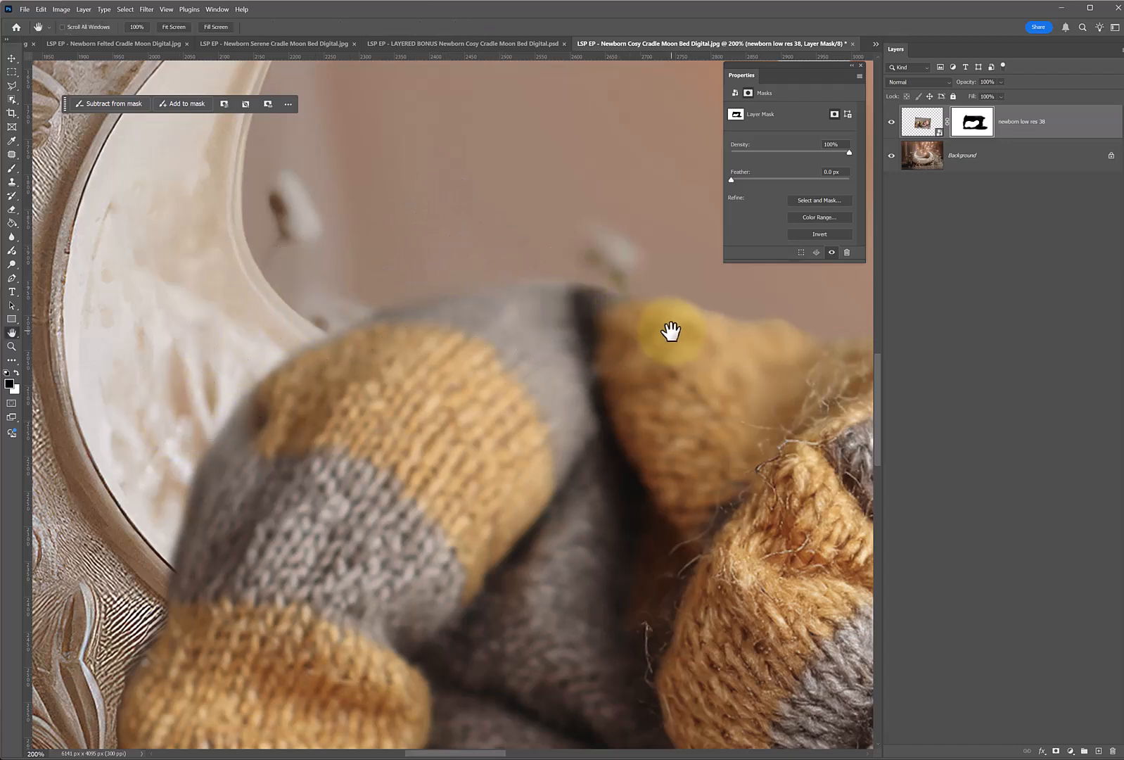
left_click_drag(672, 332, 306, 315)
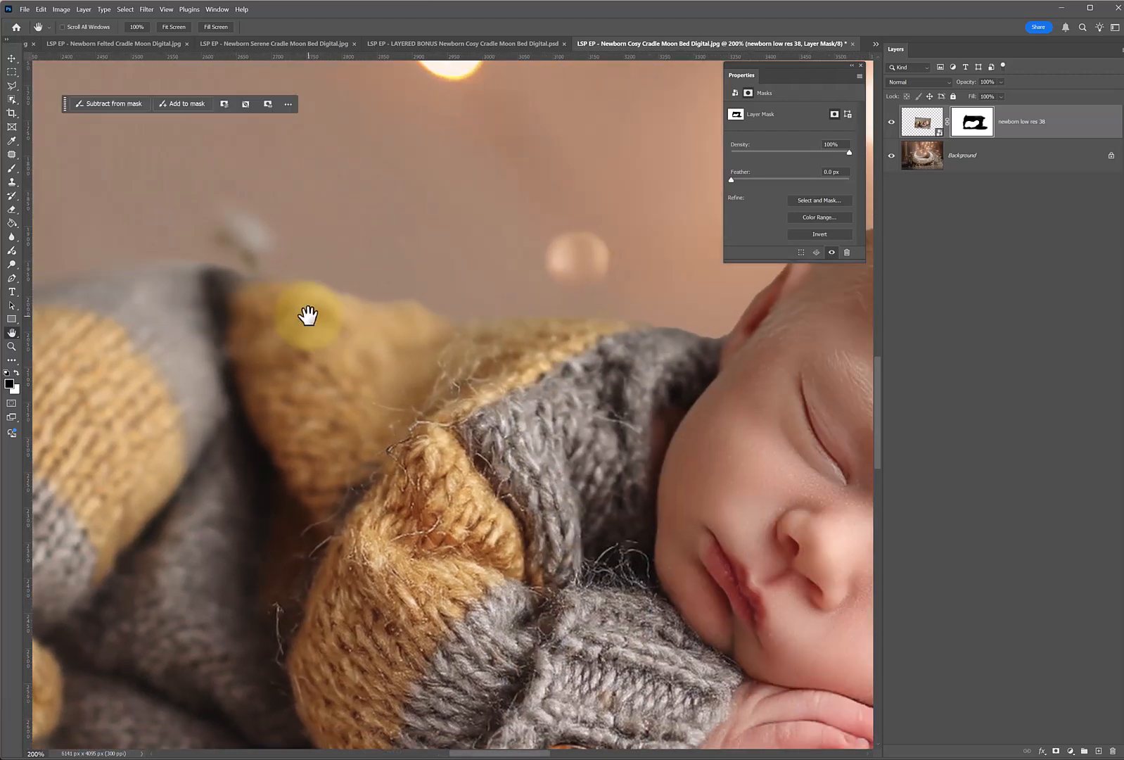
mouse_move(452, 392)
left_mouse_down()
mouse_move(261, 337)
mouse_move(443, 391)
left_mouse_up()
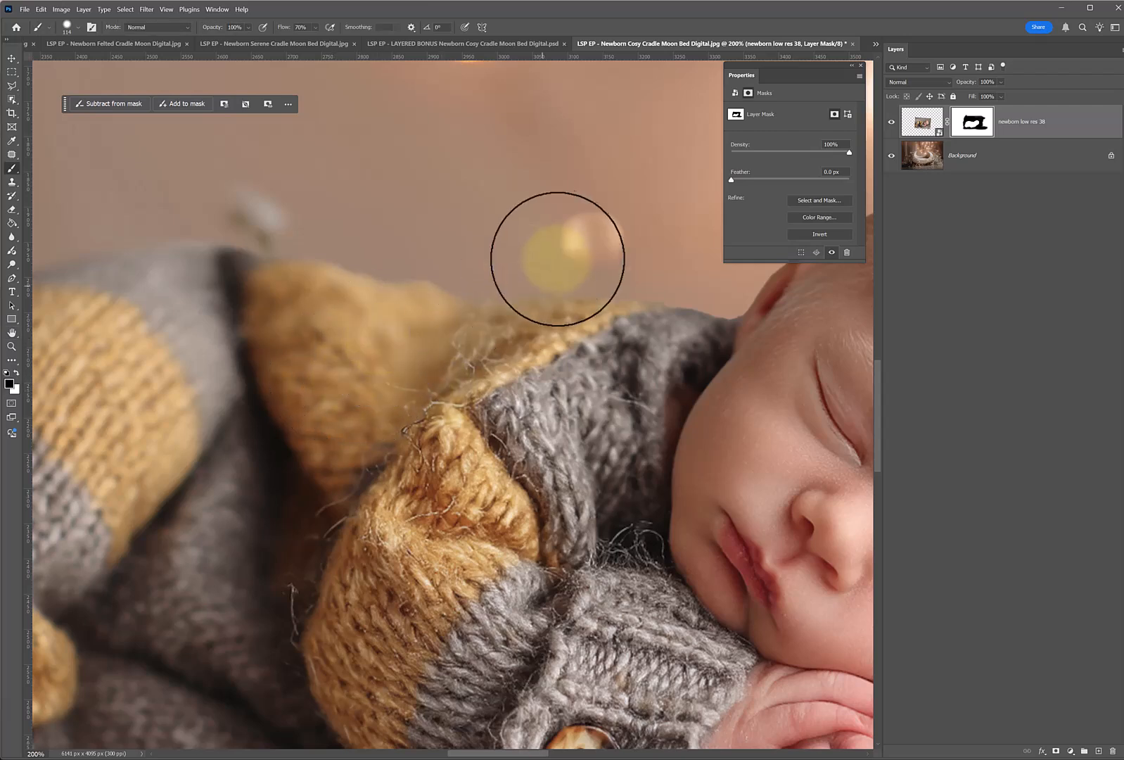
right_click(704, 282)
left_click(783, 304)
left_click(696, 280)
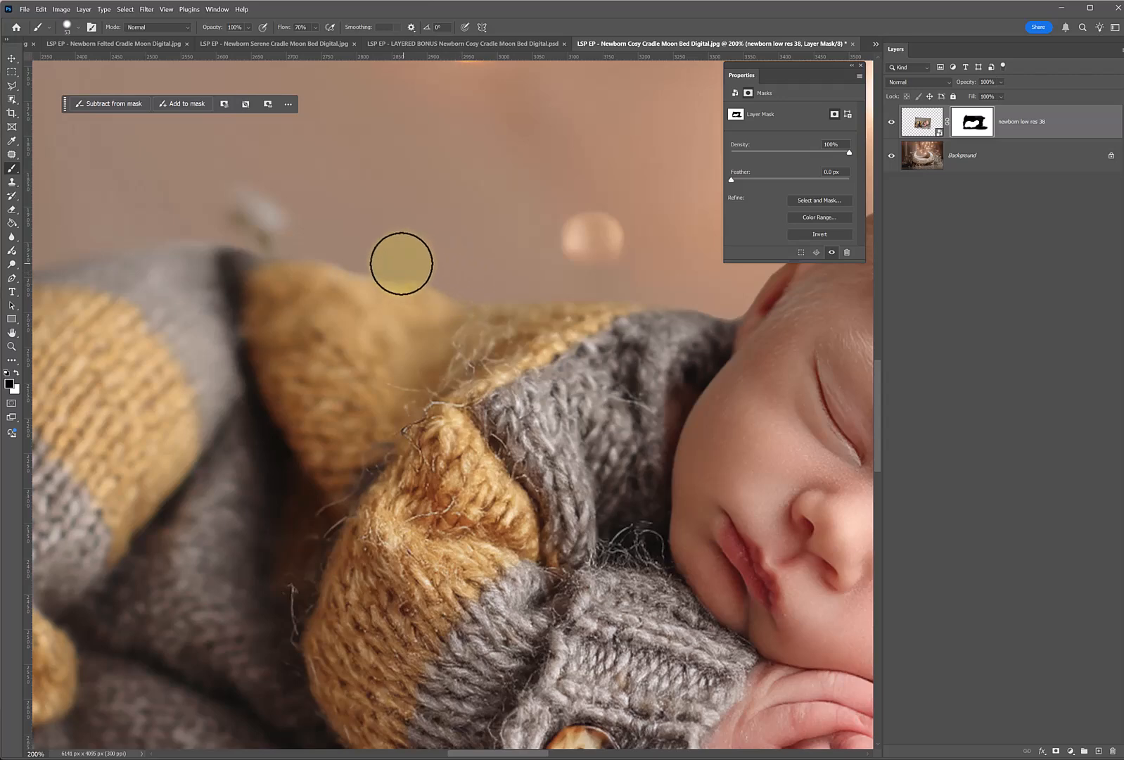
key("x")
key("ctrl+minus")
key("ctrl+minus")
key("space")
left_click_drag(696, 389, 625, 351)
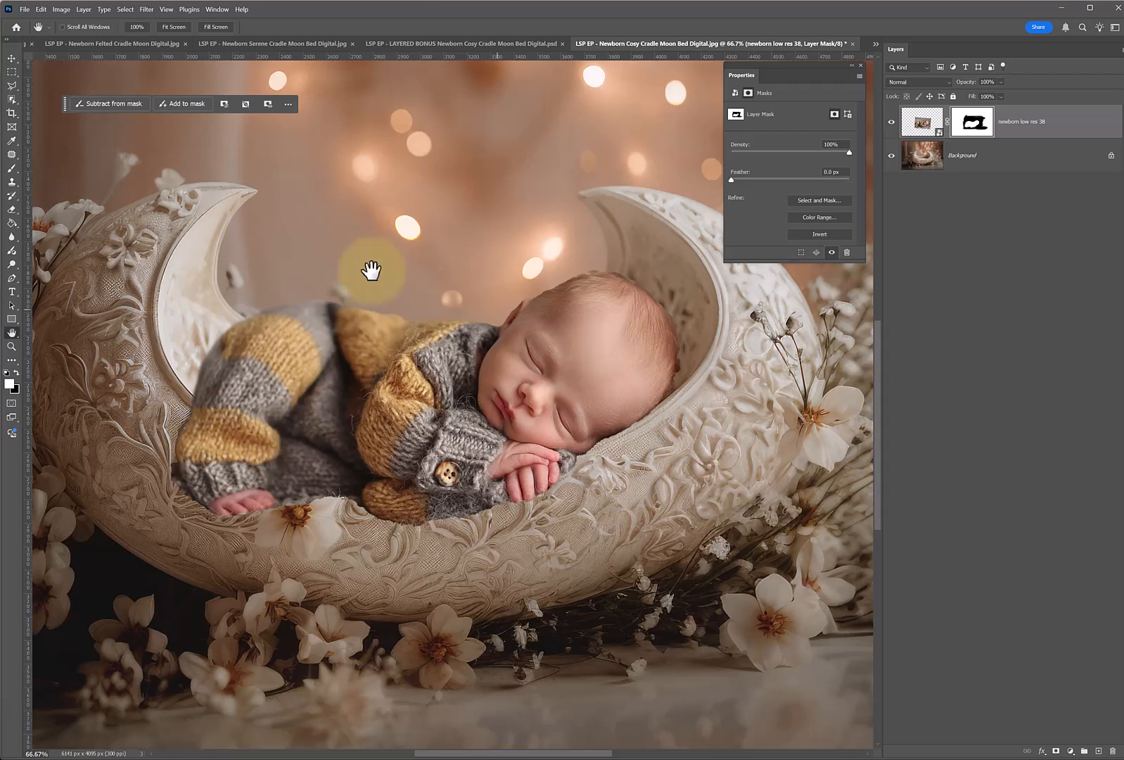
left_click(303, 290, "ctrl")
left_click(303, 290, "ctrl")
key("x")
Hide the newborn photo layer and make the Background layer active.
key("ctrl+alt+space")
left_click(367, 425, "ctrl+alt")
left_click(366, 426, "ctrl+alt")
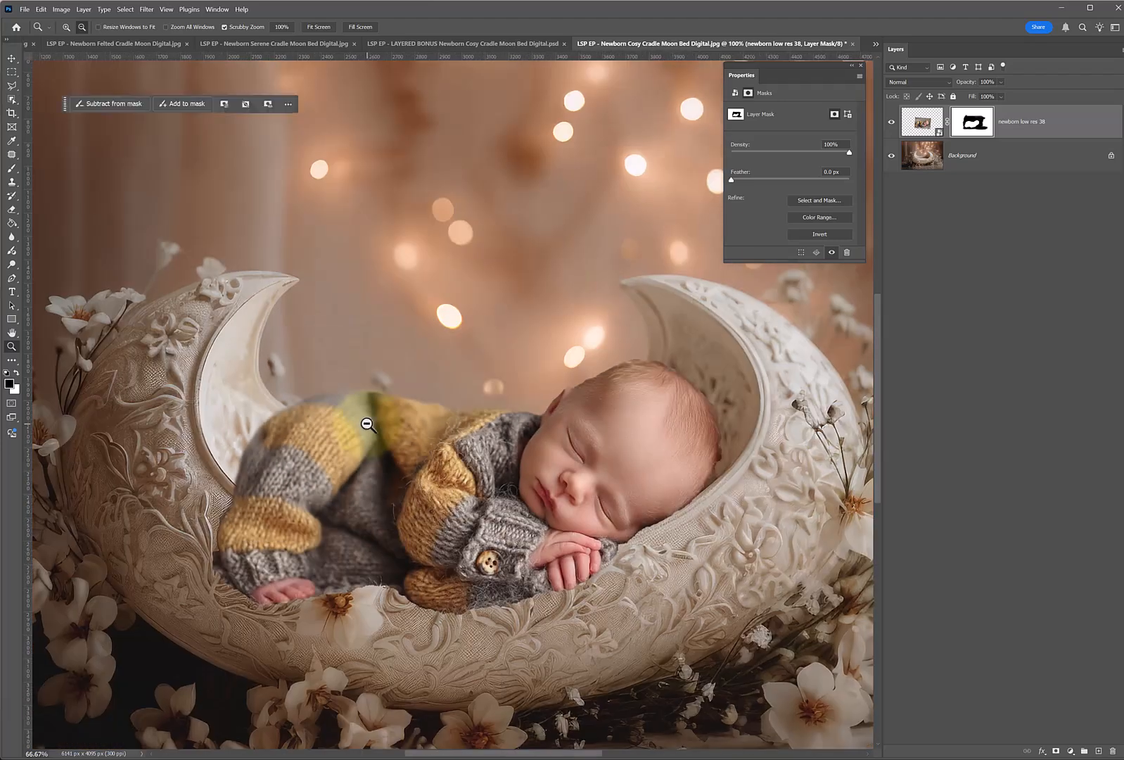
left_click(367, 425, "ctrl+alt")
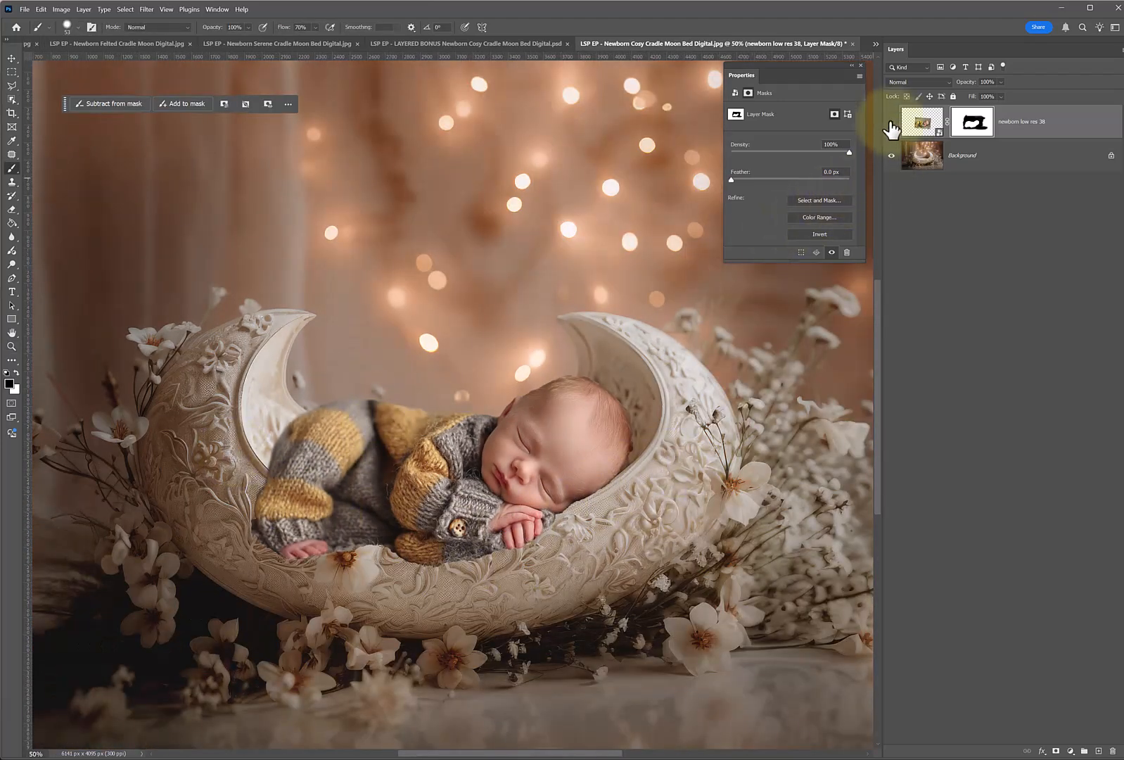
left_click(892, 129)
left_click(918, 157)
Select the front of the cradle with the Object Selection tool and subtract the mattress from the selection.
key("ctrl+space")
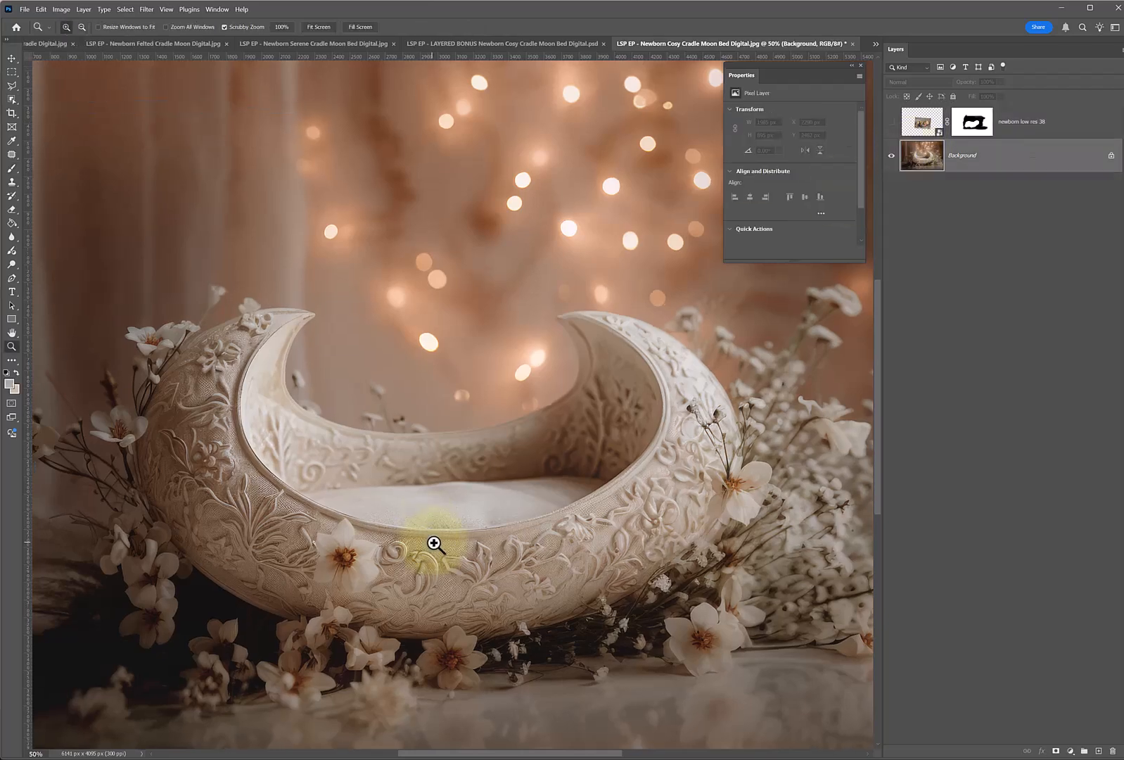
left_click(434, 543)
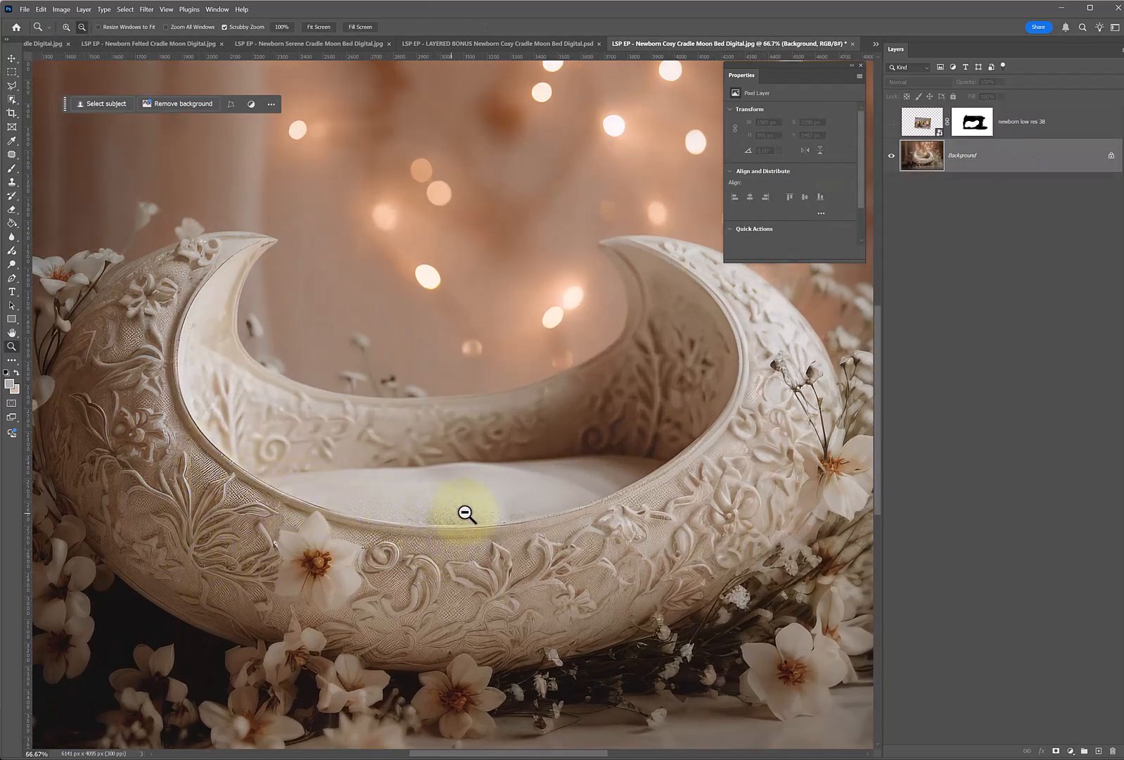
left_click(329, 573)
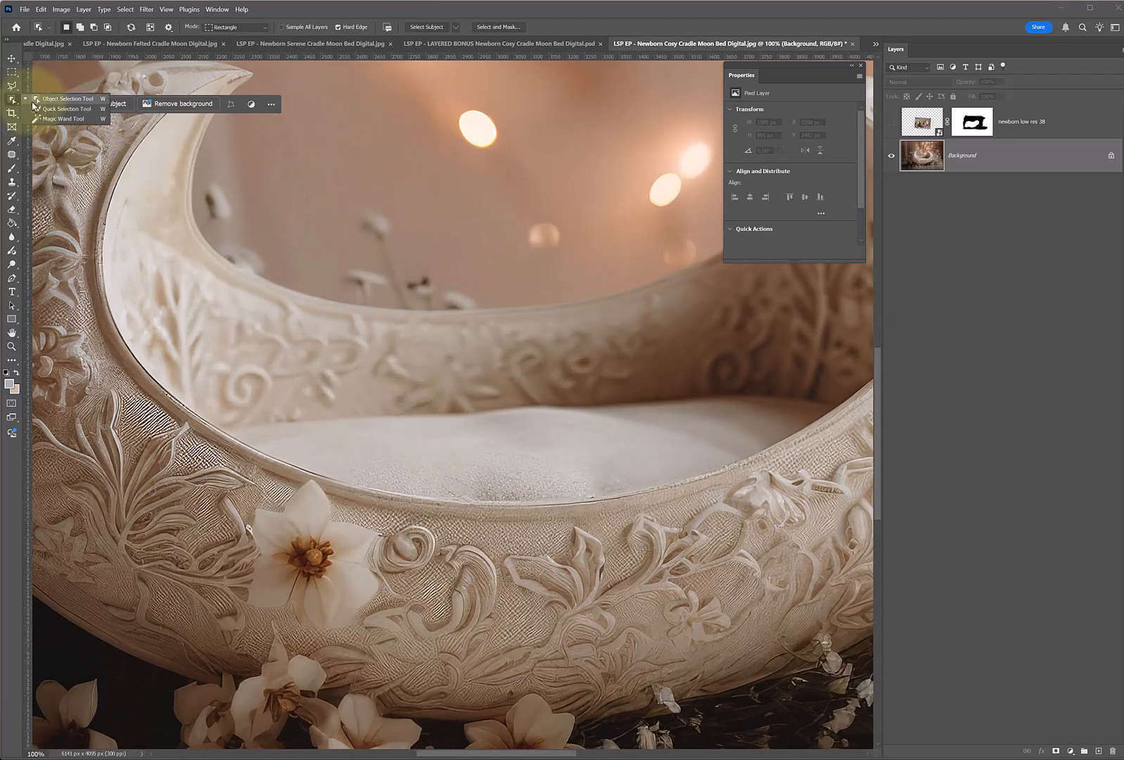
scroll(327, 415, "down", 2)
left_click_drag(110, 359, 860, 665)
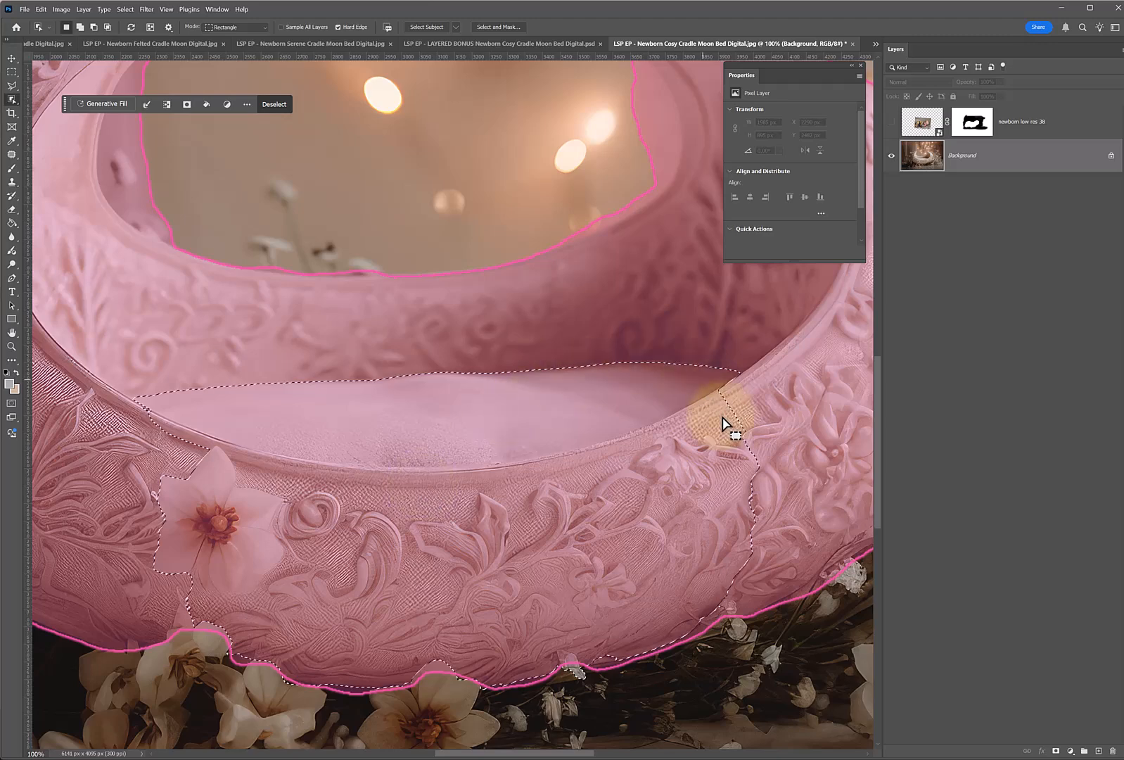
left_click_drag(139, 311, 749, 475)
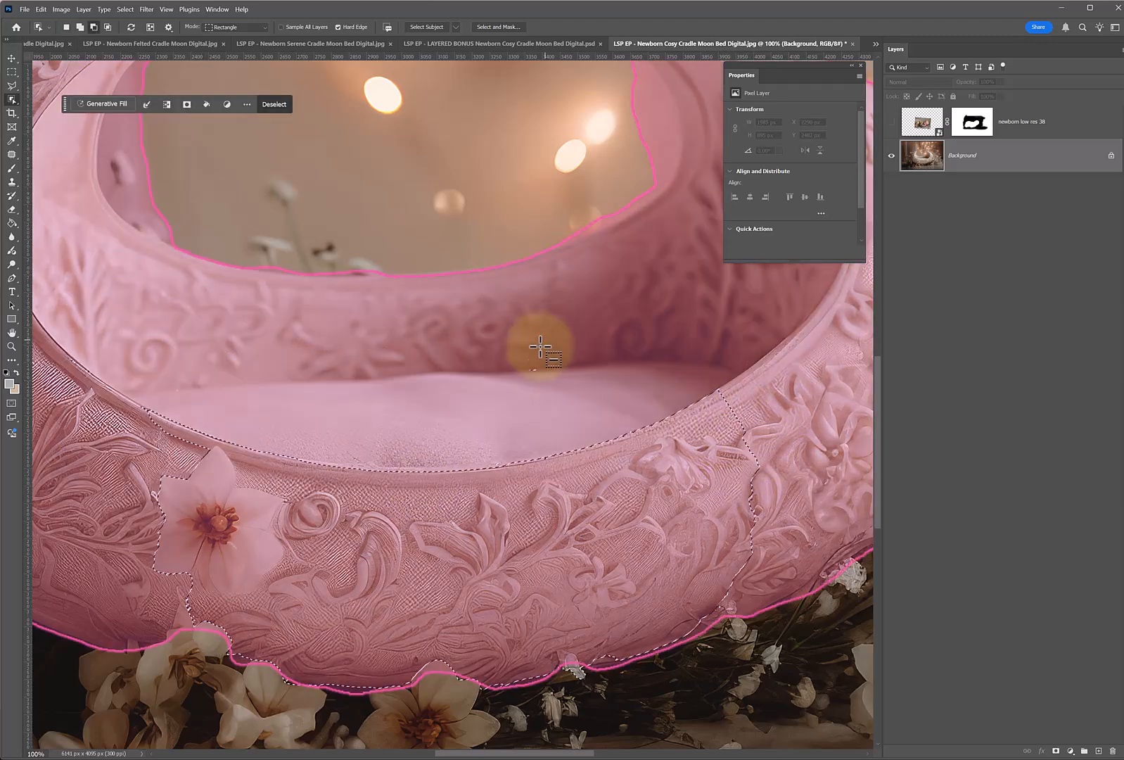
Extend the selection over both sides of the cradle's front with the Quick Selection tool.
key("z")
left_click(196, 439, "alt")
left_click(11, 100)
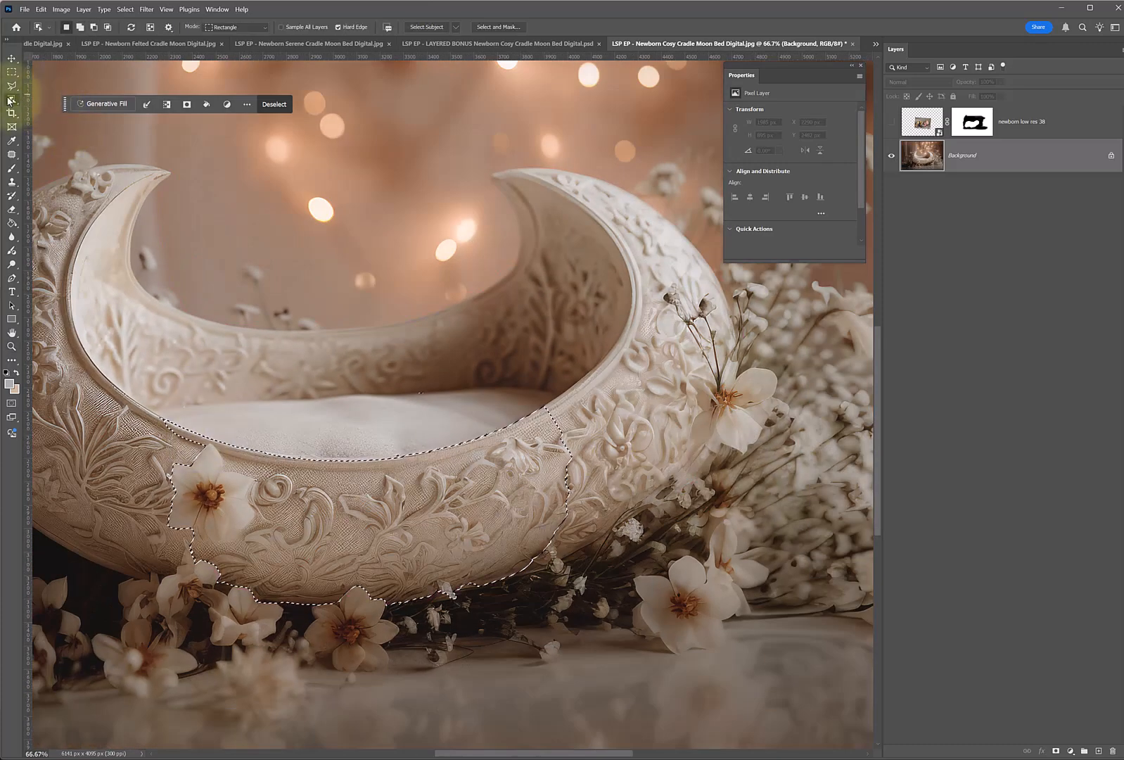
left_click(70, 107)
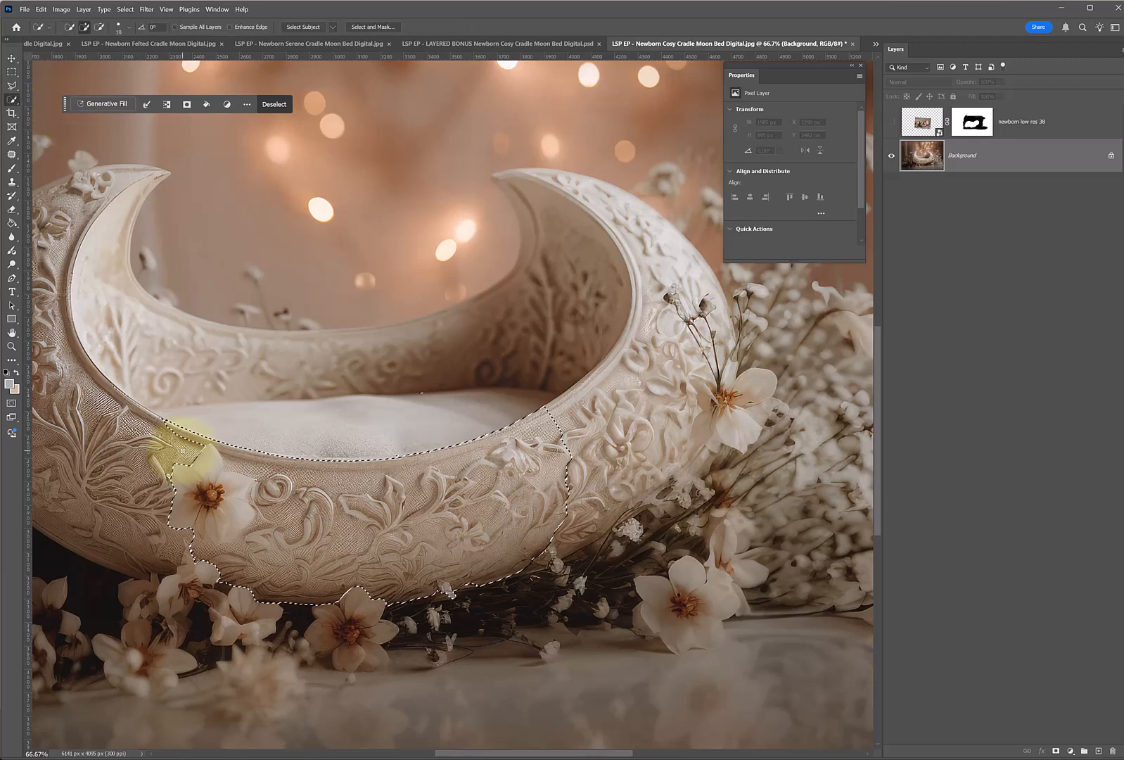
mouse_move(95, 403)
left_mouse_down()
mouse_move(73, 402)
mouse_move(123, 494)
mouse_move(227, 559)
mouse_move(272, 567)
mouse_move(149, 532)
mouse_move(69, 483)
left_mouse_up()
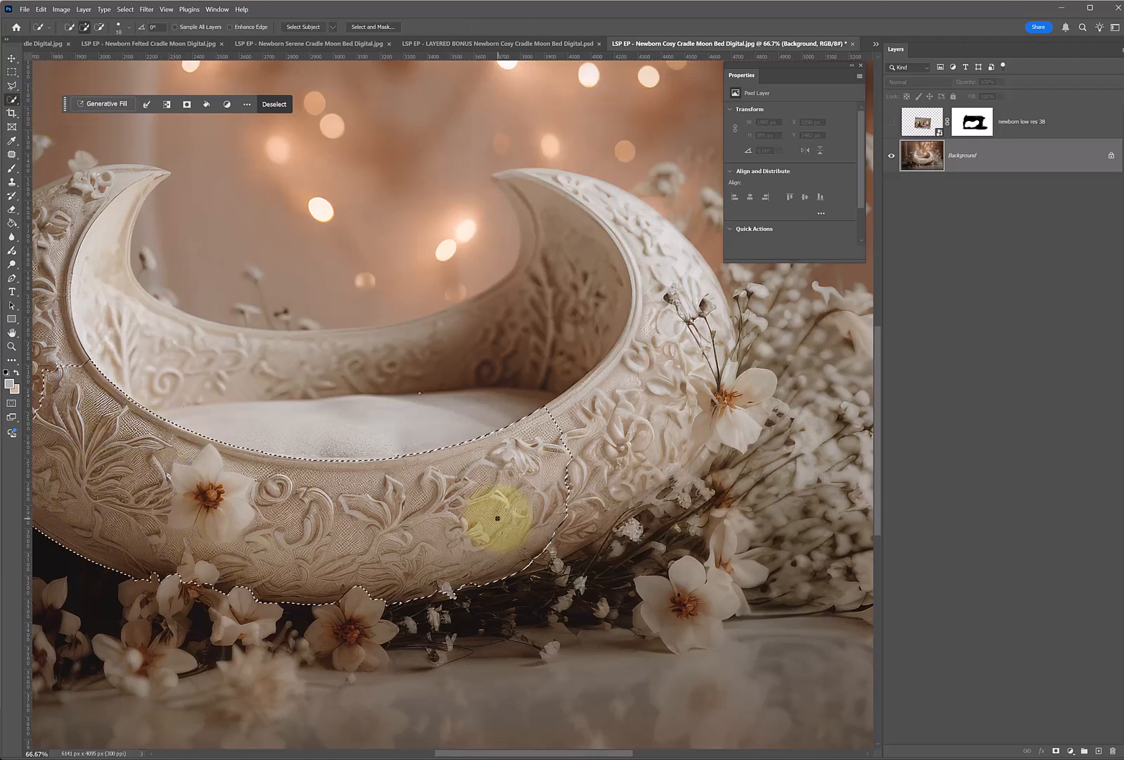
mouse_move(618, 375)
left_mouse_down()
mouse_move(671, 429)
mouse_move(662, 449)
mouse_move(625, 493)
mouse_move(530, 556)
mouse_move(668, 369)
mouse_move(626, 386)
mouse_move(640, 343)
mouse_move(676, 358)
mouse_move(691, 394)
mouse_move(680, 437)
mouse_move(588, 478)
mouse_move(342, 520)
mouse_move(141, 472)
mouse_move(84, 417)
mouse_move(65, 359)
left_mouse_up()
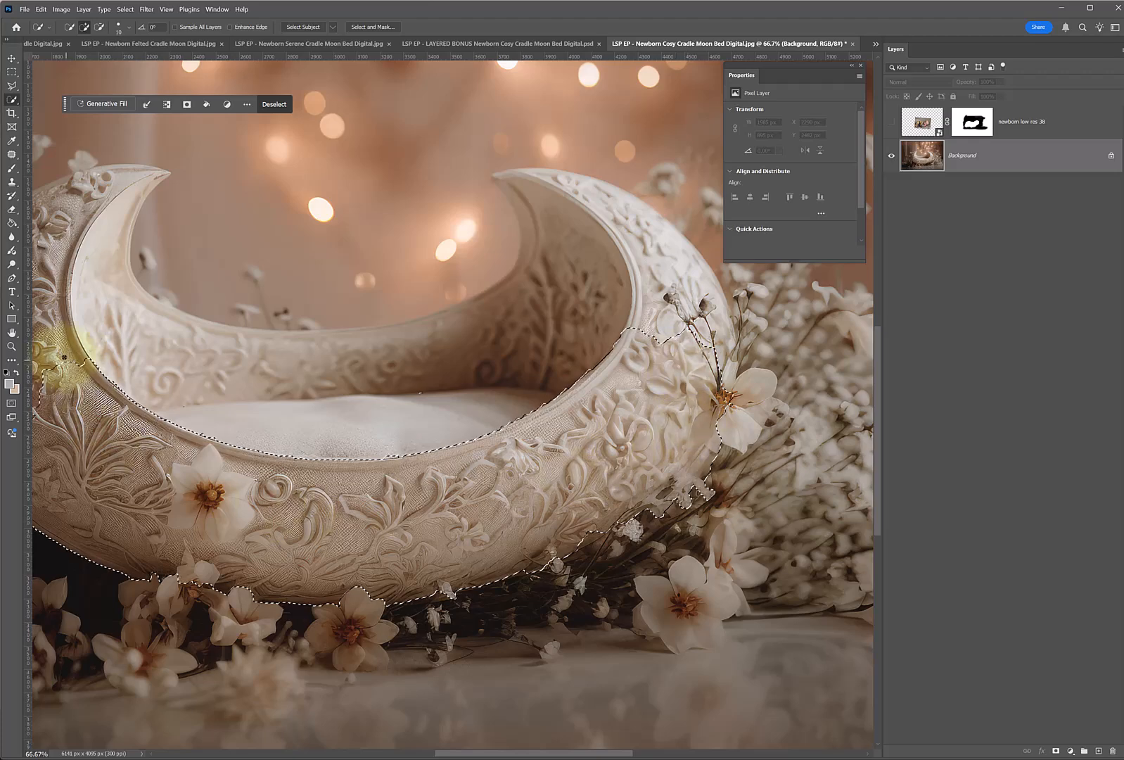
Subtract the mattress and stray specks from the cradle front selection with the Quick Selection tool.
key("z")
left_click(339, 427)
left_click(338, 426)
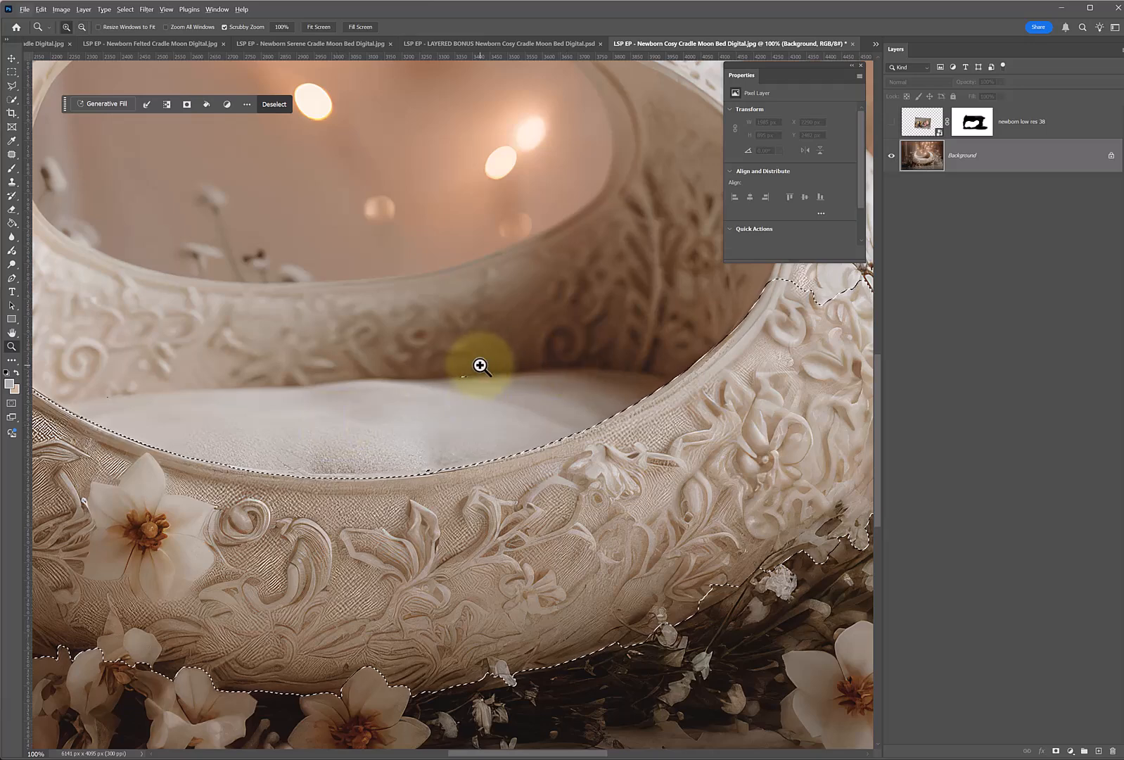
key("shift+w")
key("alt+w")
left_click(11, 100)
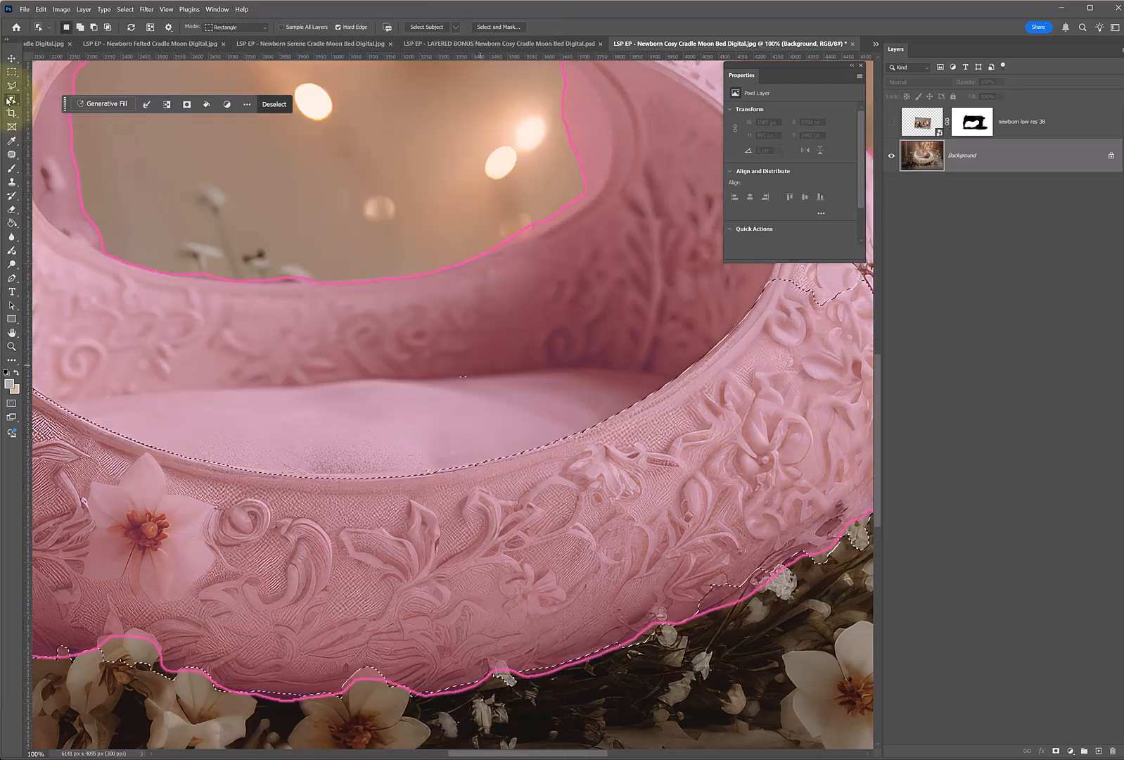
right_click(10, 100)
left_click(56, 110)
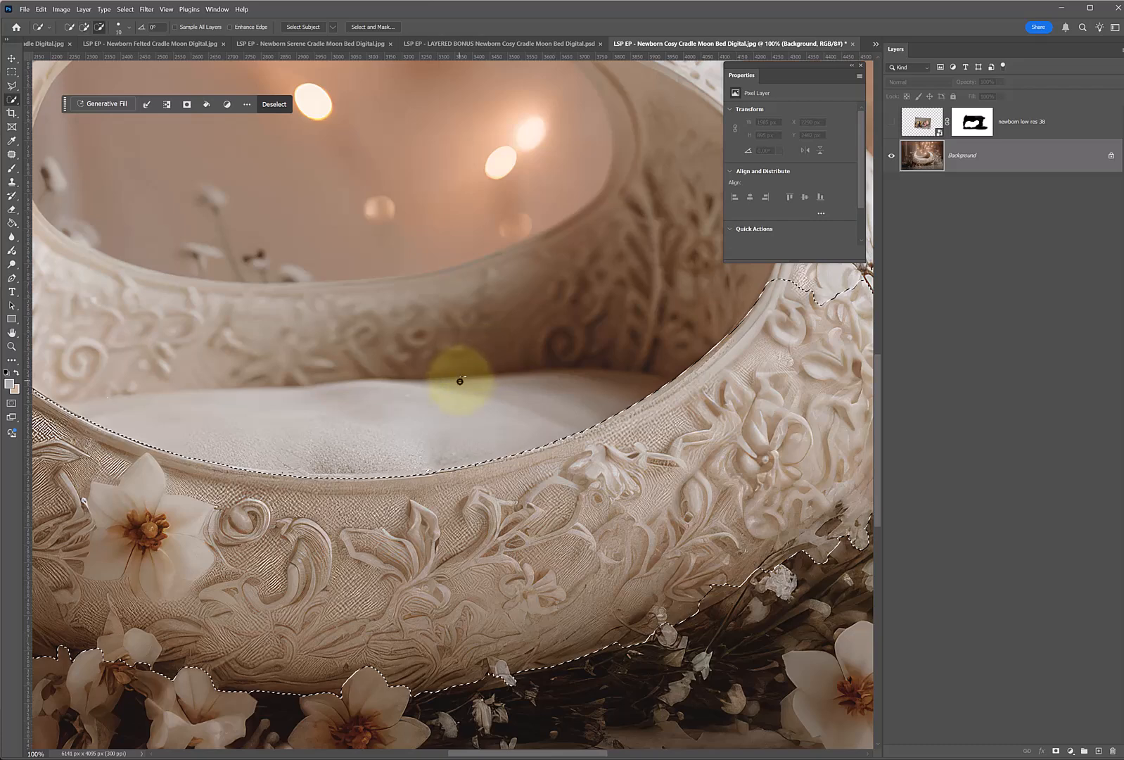
left_click_drag(467, 381, 493, 446)
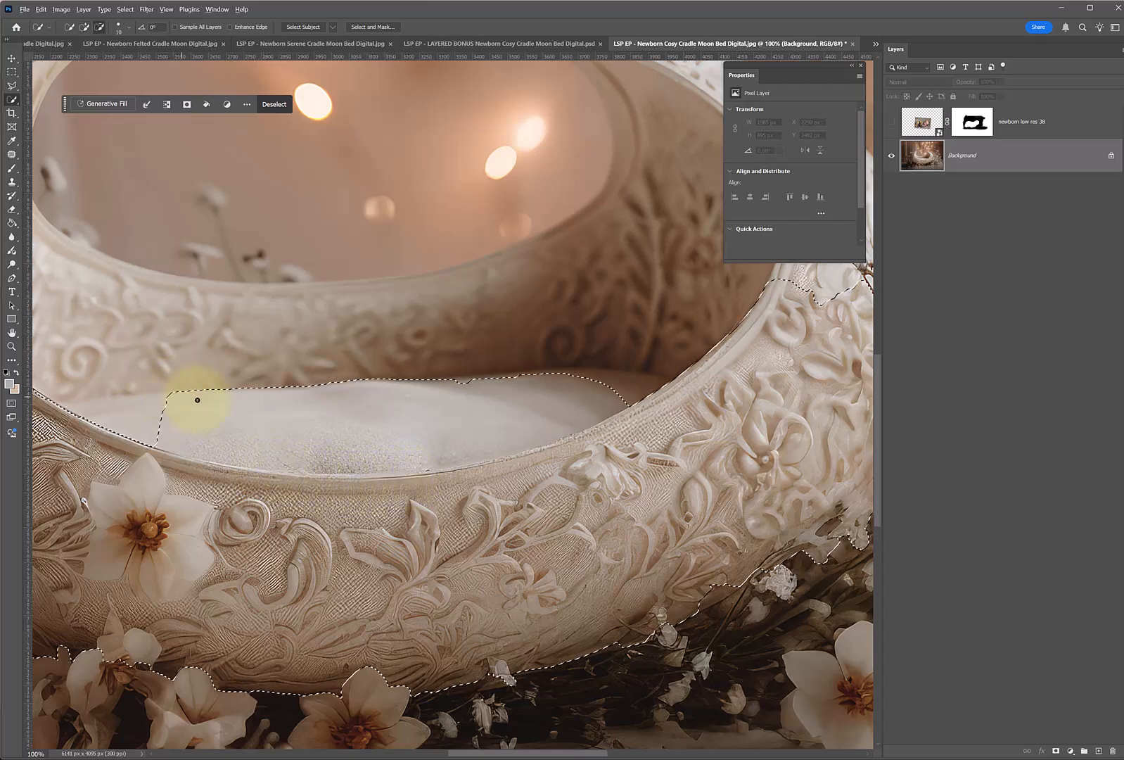
left_click_drag(354, 403, 579, 387)
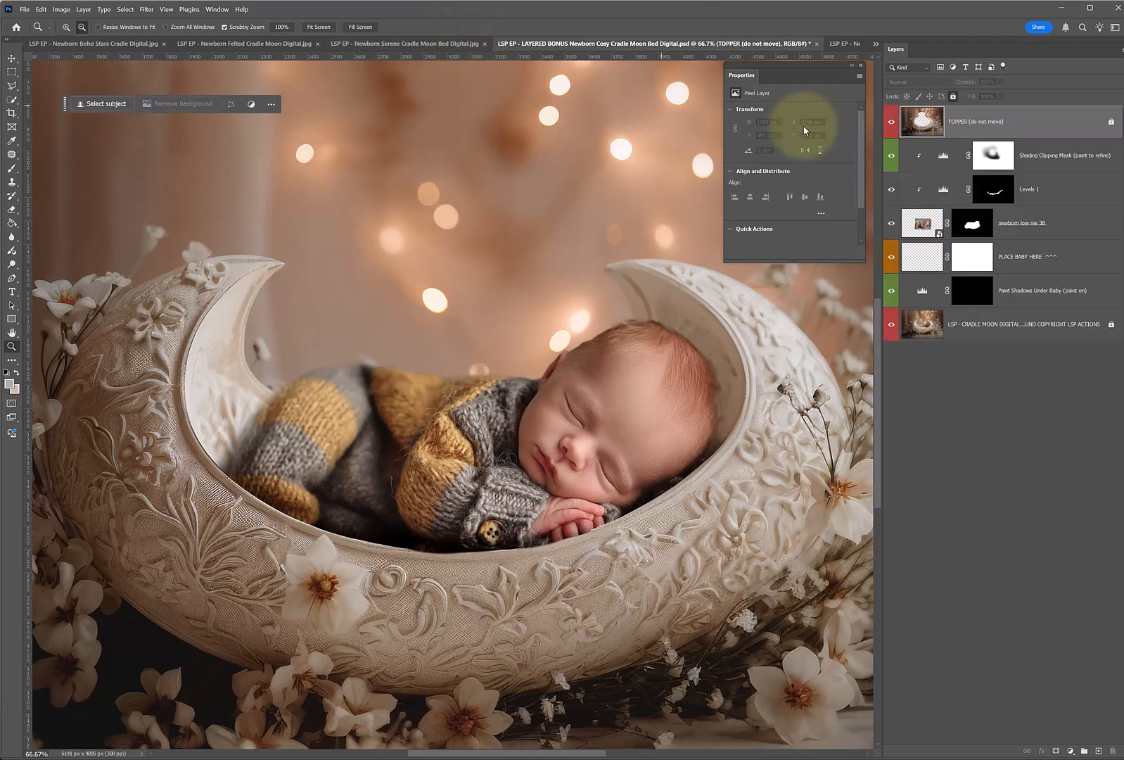
Return to the Cosy Cradle Moon Bed Digital.jpg document, show the newborn photo layer and activate its layer mask.
left_click(845, 44)
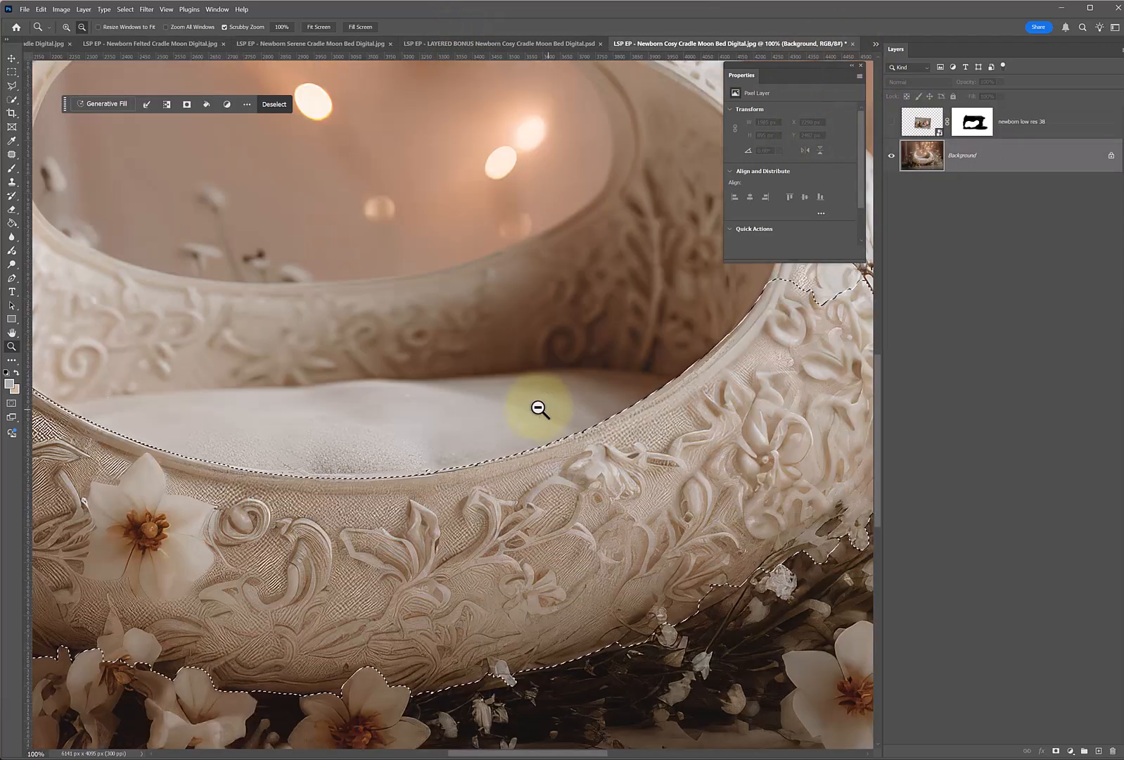
key("h")
left_click_drag(376, 367, 455, 380)
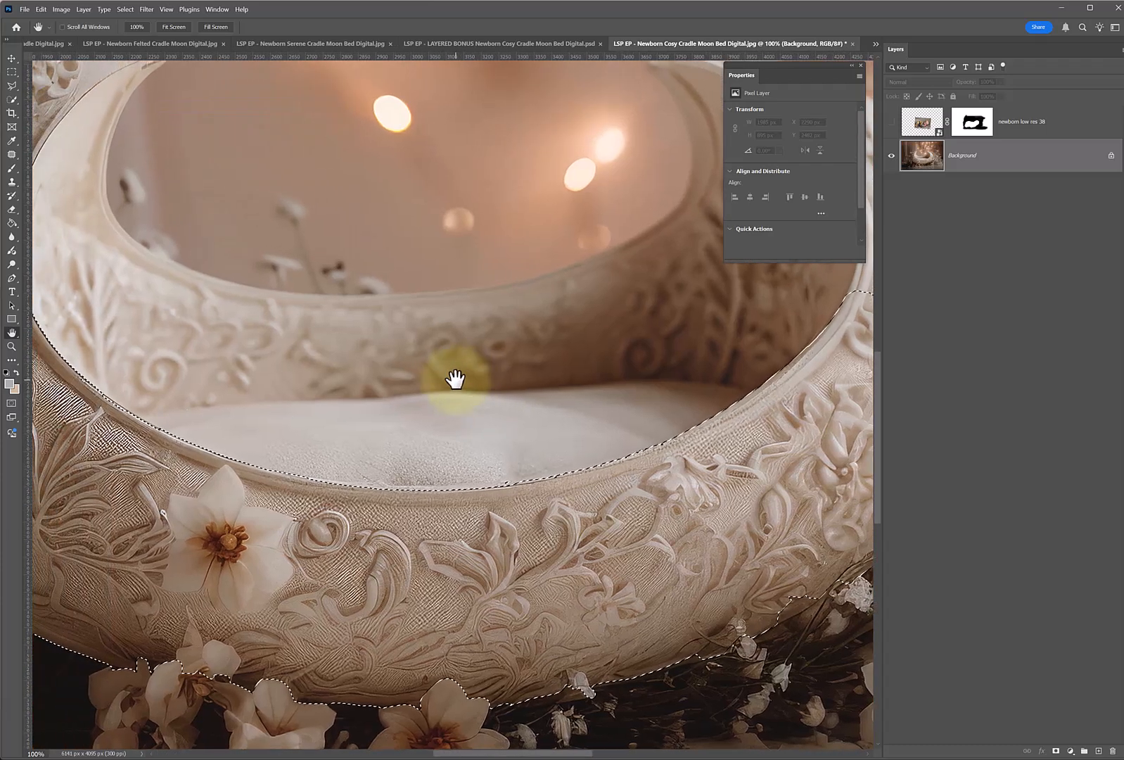
left_click(892, 122)
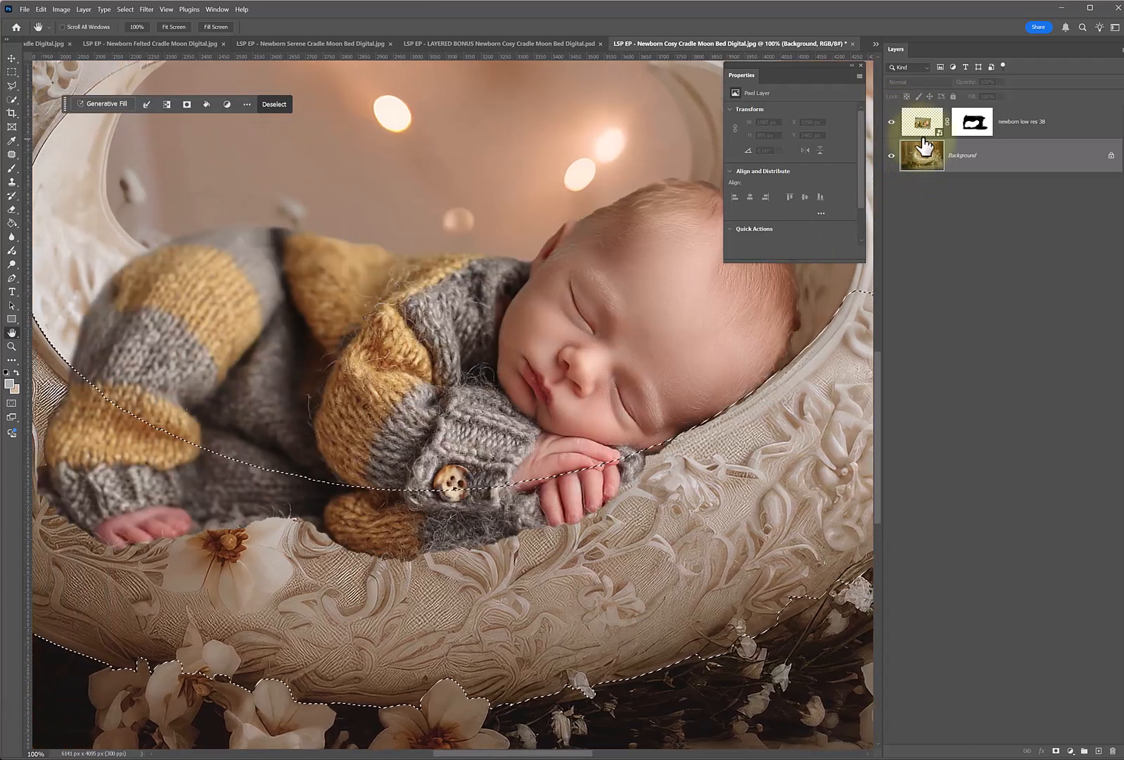
left_click(971, 122)
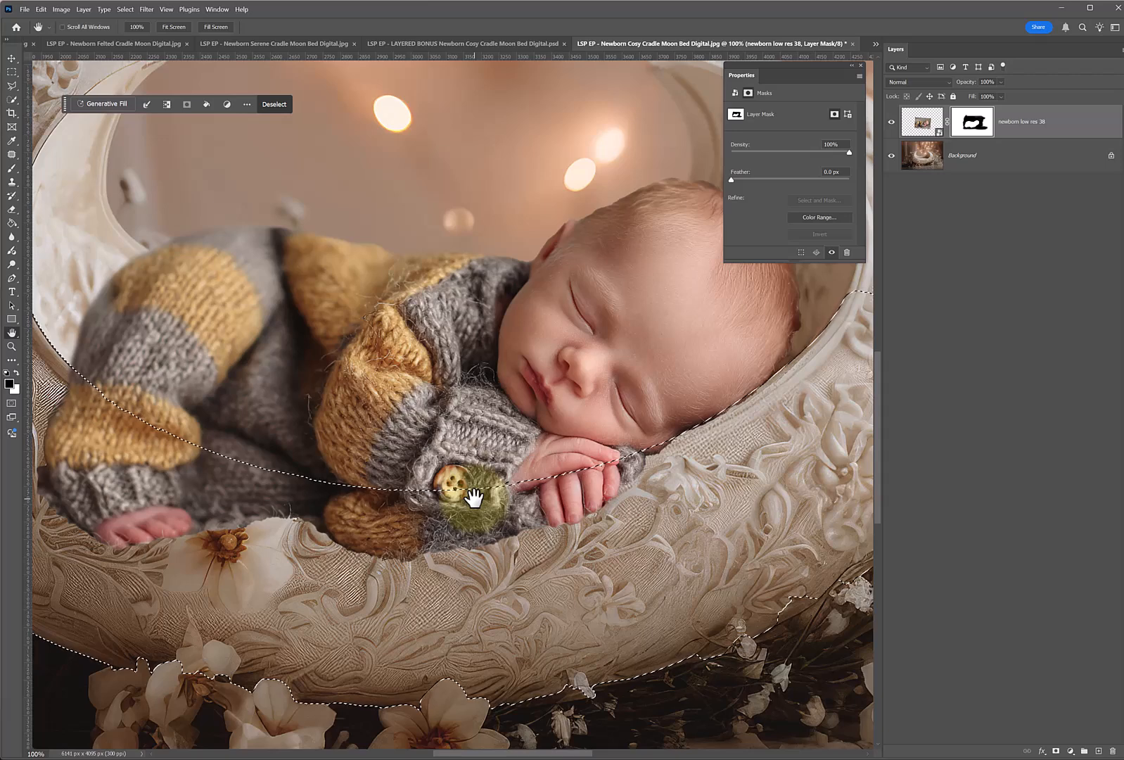
Mask out the parts of the baby overlapping the cradle's front with a 125 px black brush inside the selection, and deselect.
left_click(11, 168)
key("bracketright")
key("bracketright")
key("bracketright")
key("bracketright")
key("bracketright")
key("bracketright")
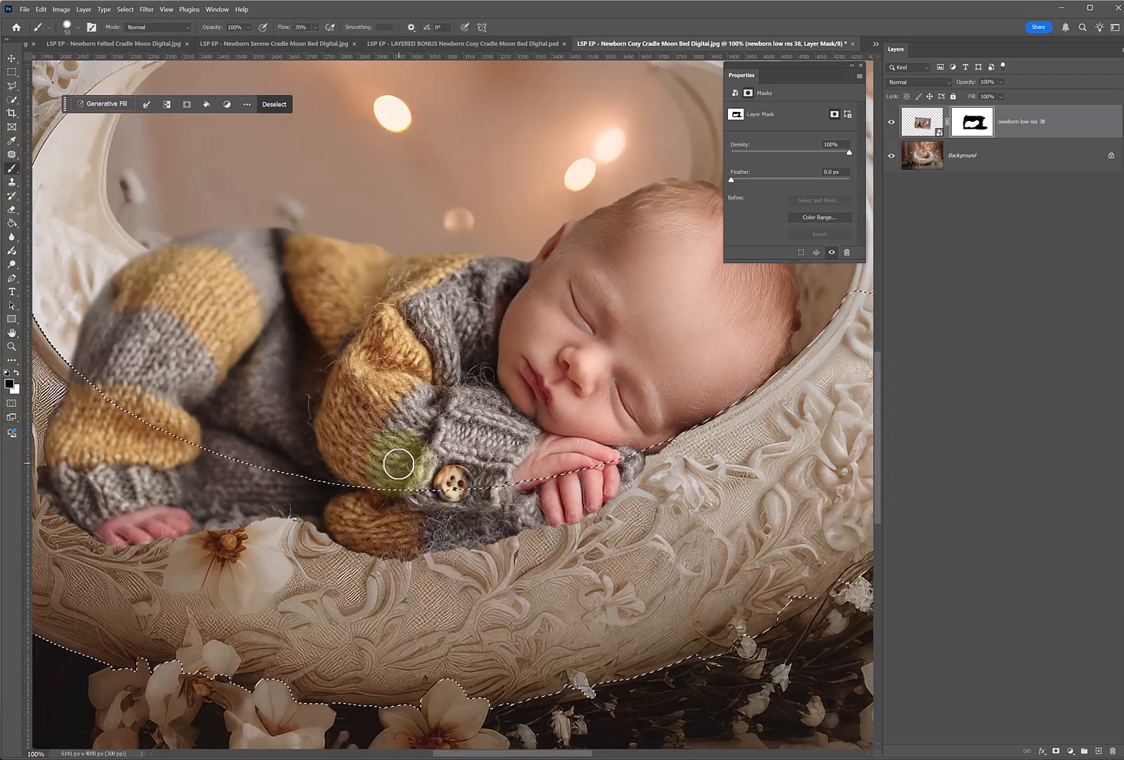
mouse_move(444, 512)
left_mouse_down()
mouse_move(461, 536)
mouse_move(430, 544)
mouse_move(661, 470)
mouse_move(477, 510)
mouse_move(627, 448)
mouse_move(633, 462)
mouse_move(265, 469)
mouse_move(88, 381)
mouse_move(201, 541)
mouse_move(67, 429)
mouse_move(147, 544)
mouse_move(46, 398)
mouse_move(17, 413)
mouse_move(66, 423)
mouse_move(215, 533)
mouse_move(432, 499)
mouse_move(219, 504)
mouse_move(388, 550)
left_mouse_up()
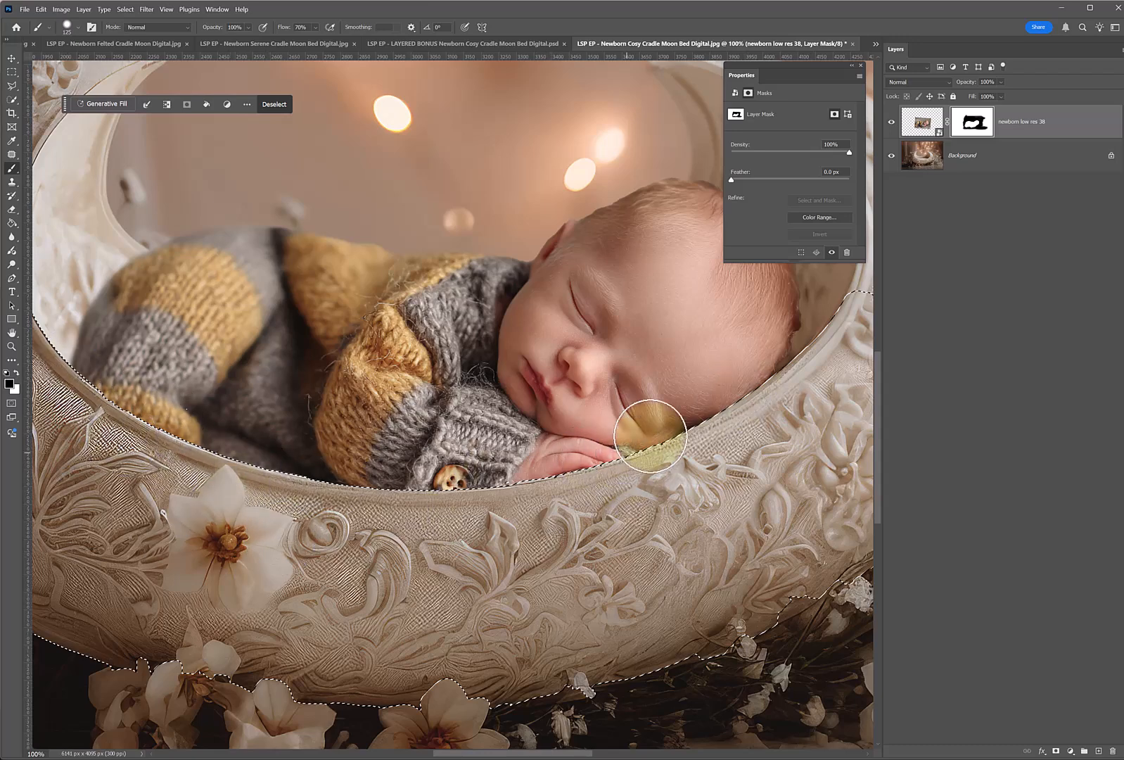
key("ctrl+d")
scroll(376, 425, "down", 2)
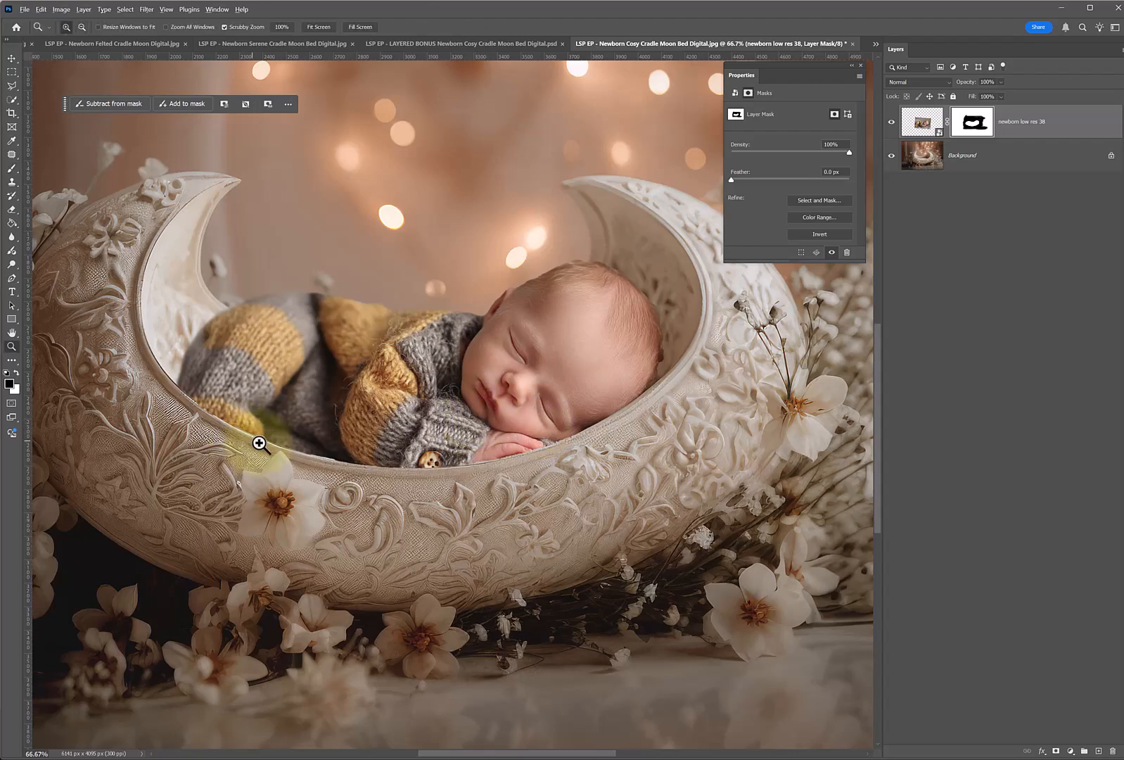
Paint white on the mask with a 92 px brush to close the gaps between the baby's legs and the cradle's rim.
key("z")
left_click(311, 463)
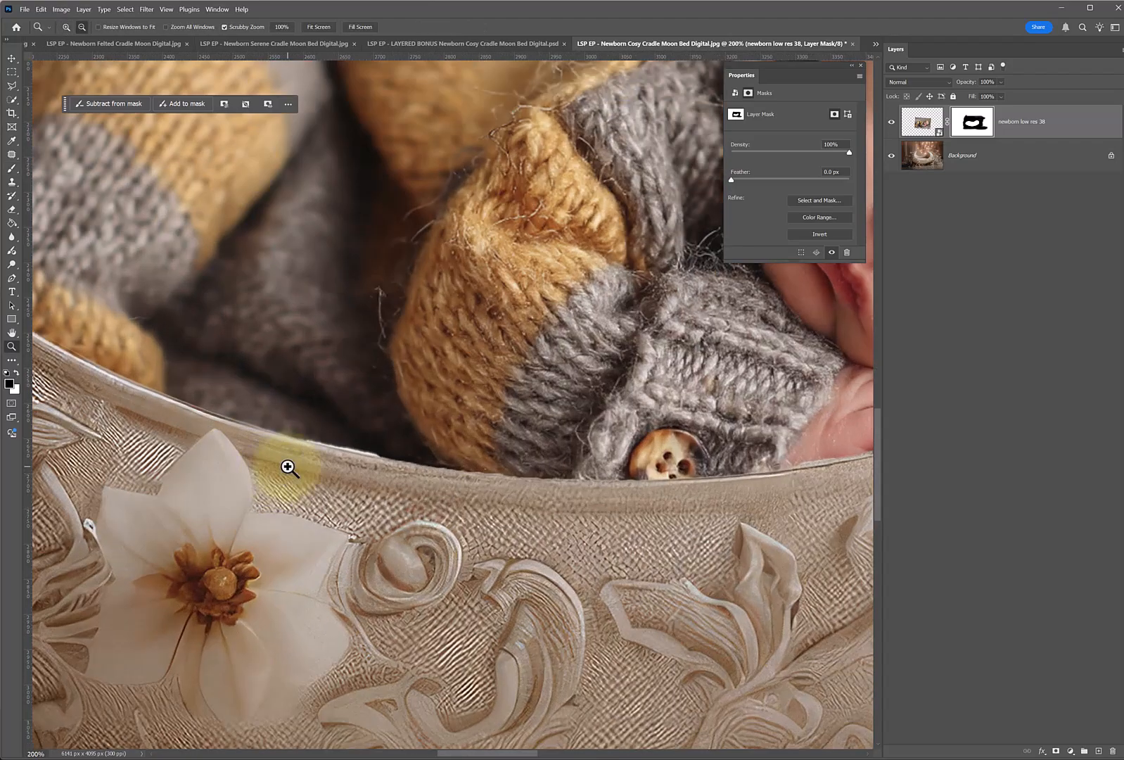
key("b")
right_click(380, 440)
left_click_drag(444, 438, 418, 417)
left_click(266, 509)
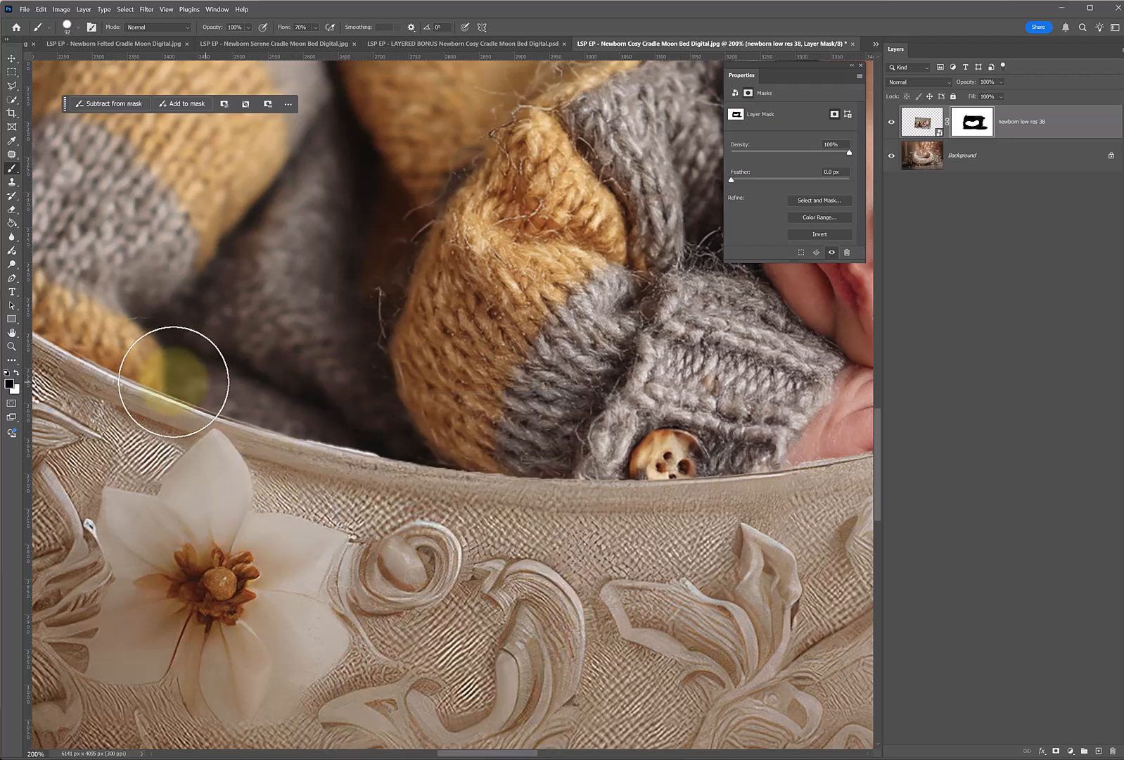
left_click(16, 372)
left_click_drag(310, 467, 372, 443)
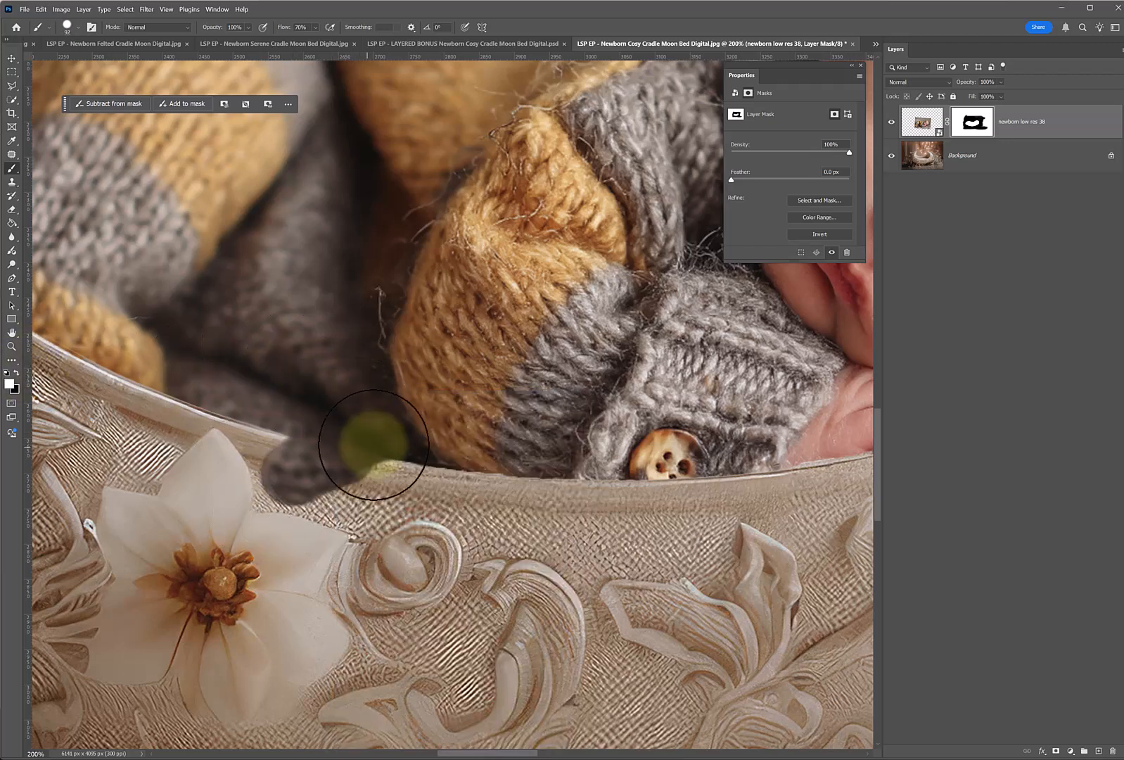
key("ctrl+z")
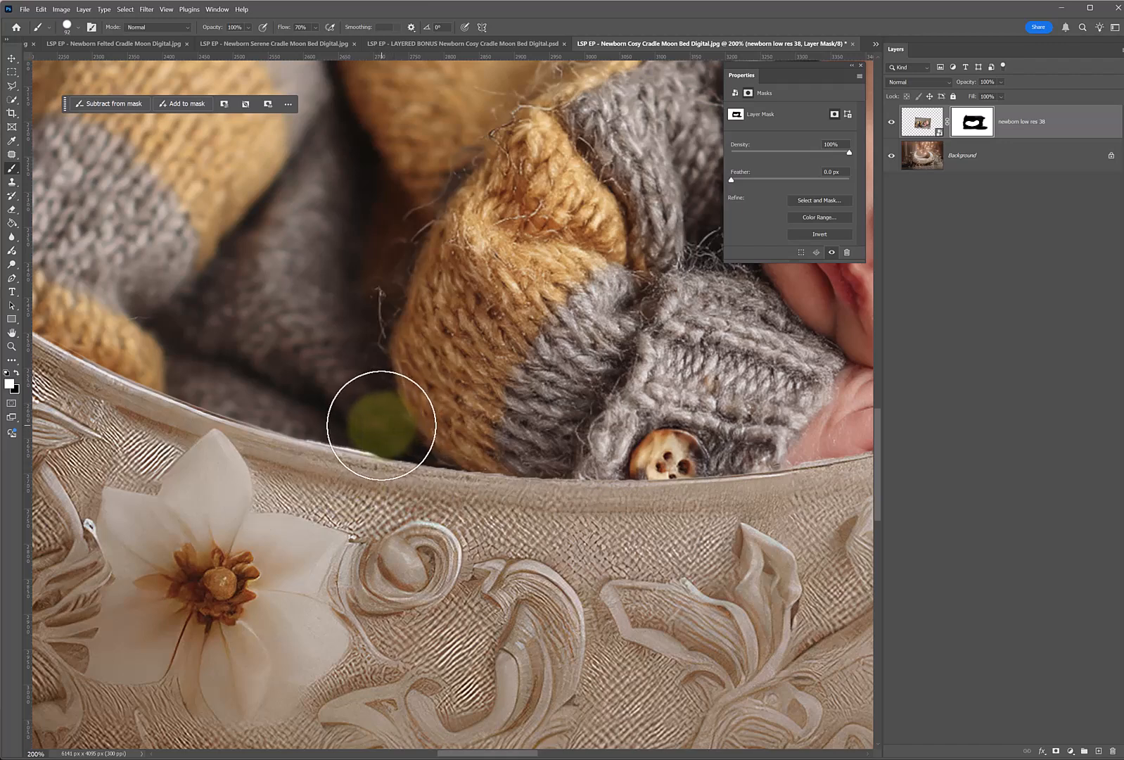
left_click_drag(374, 424, 358, 420)
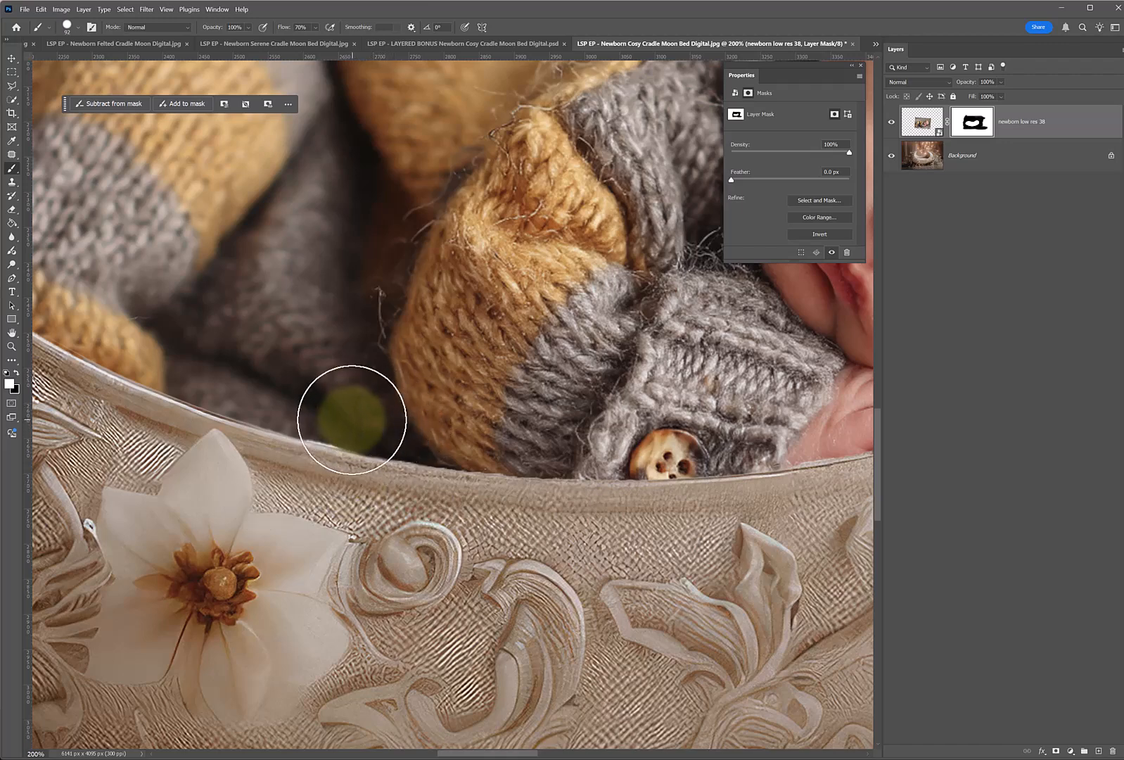
mouse_move(321, 411)
left_mouse_down()
mouse_move(258, 376)
mouse_move(296, 393)
mouse_move(261, 396)
mouse_move(170, 360)
left_mouse_up()
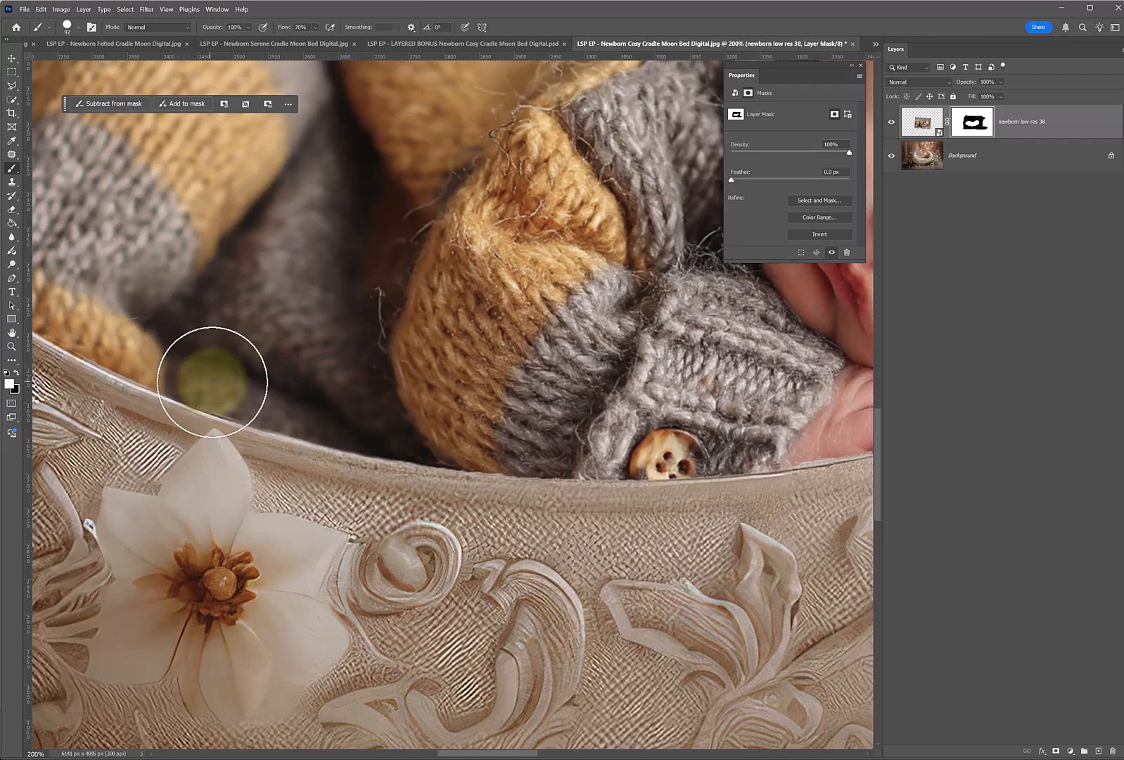
mouse_move(219, 385)
left_mouse_down()
mouse_move(240, 389)
mouse_move(75, 314)
mouse_move(100, 339)
mouse_move(146, 350)
left_mouse_up()
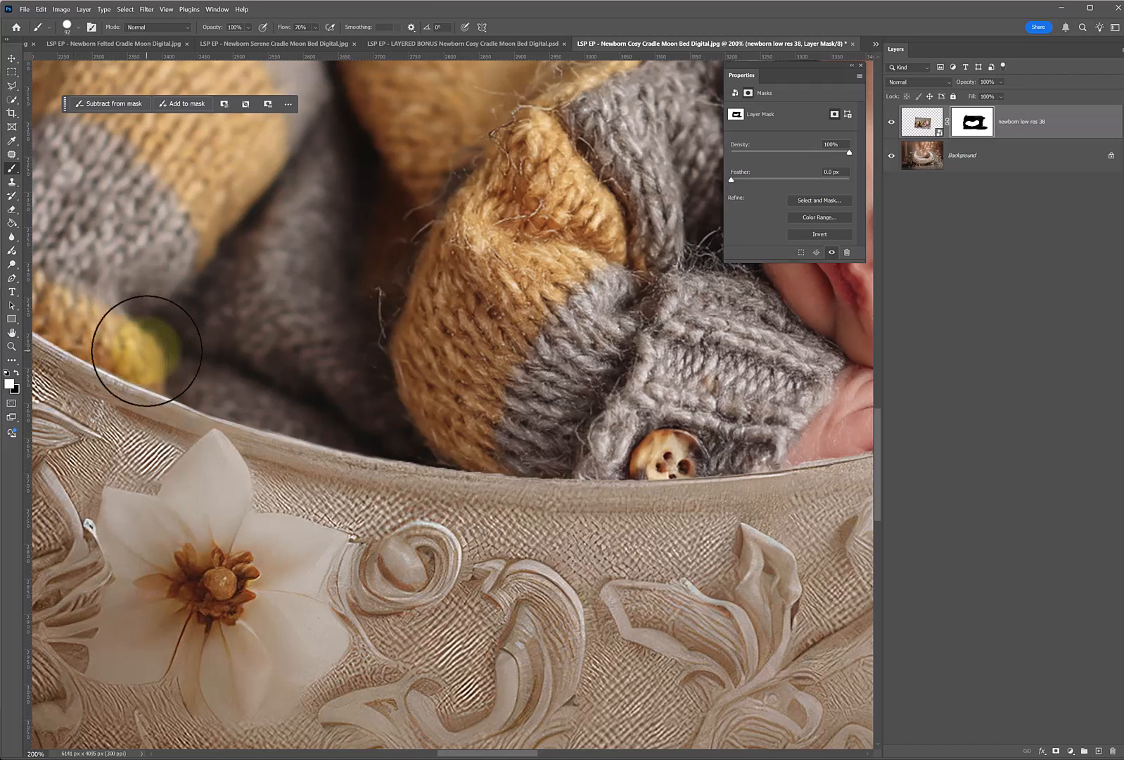
Refine the mask in white along the cradle's rim beneath the baby's sleeve and hands.
left_click_drag(491, 406, 326, 379)
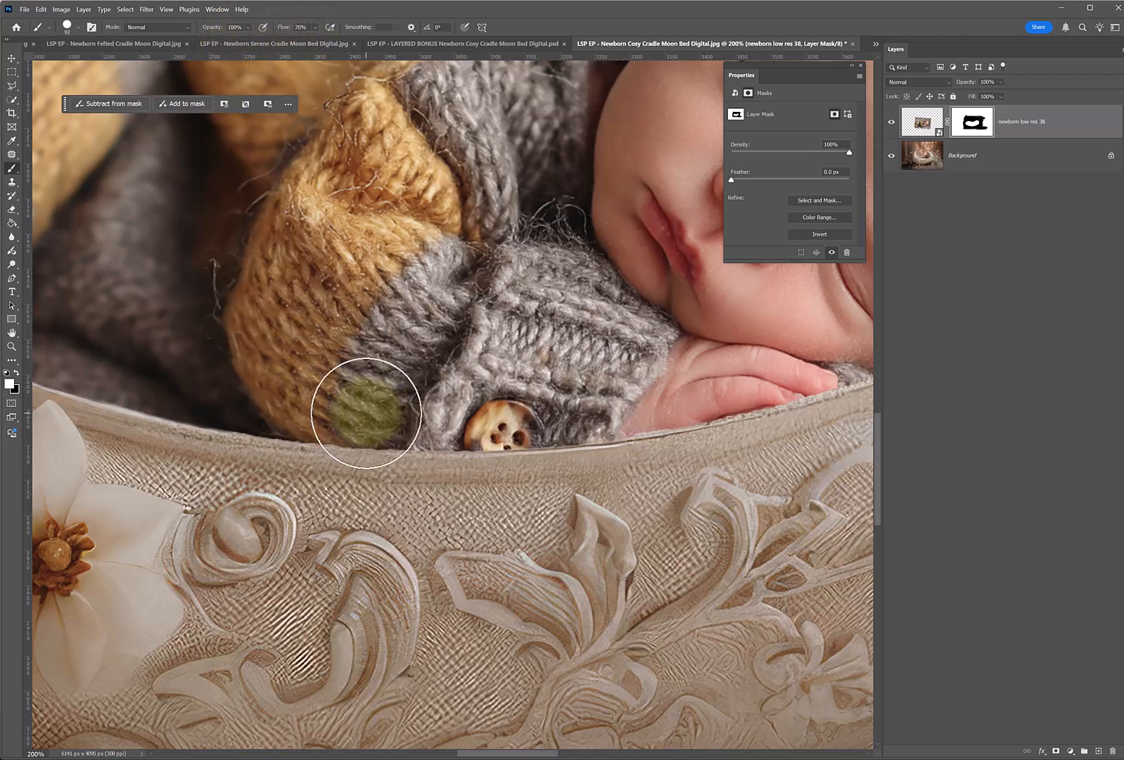
key("bracketright")
key("bracketright")
key("bracketleft")
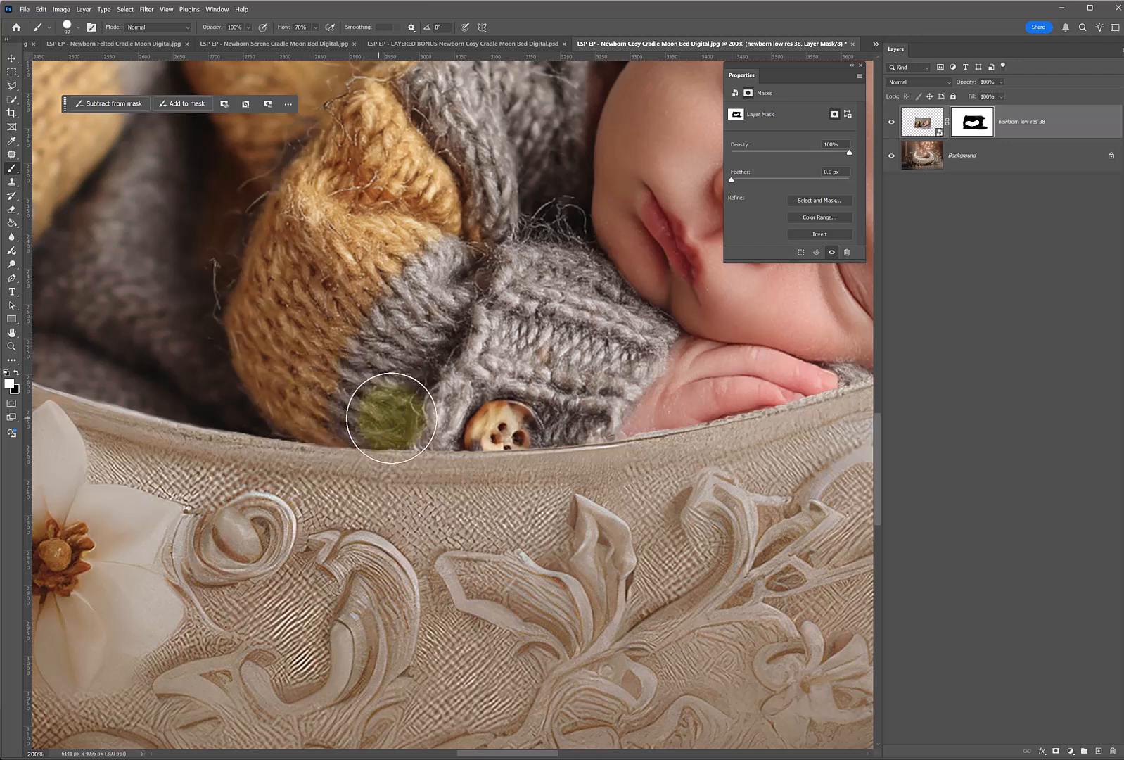
left_click_drag(602, 401, 350, 394)
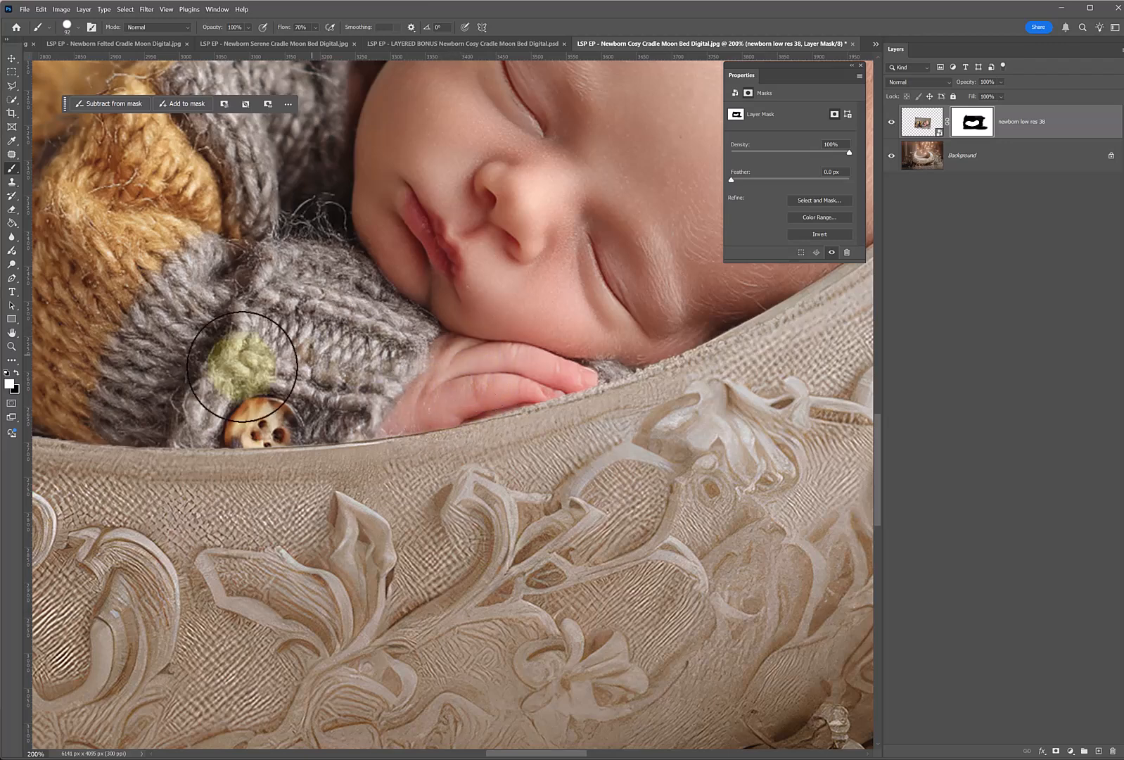
key("h")
left_click_drag(135, 368, 490, 372)
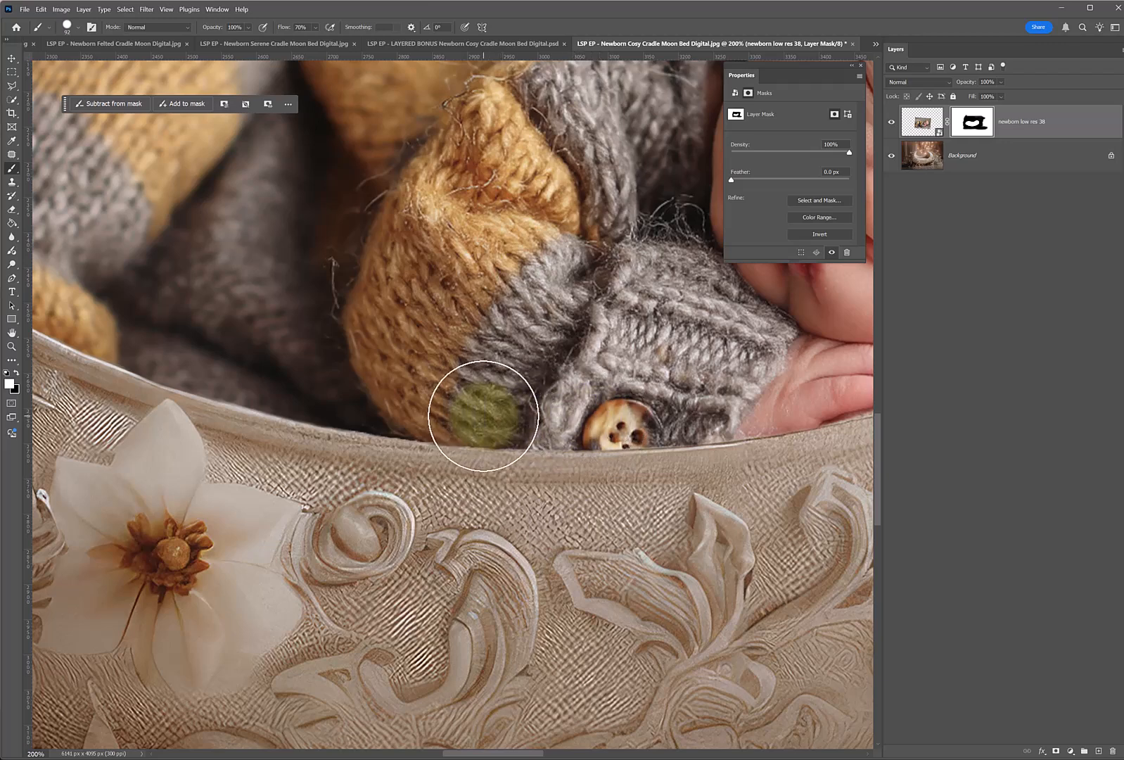
left_click_drag(503, 419, 526, 422)
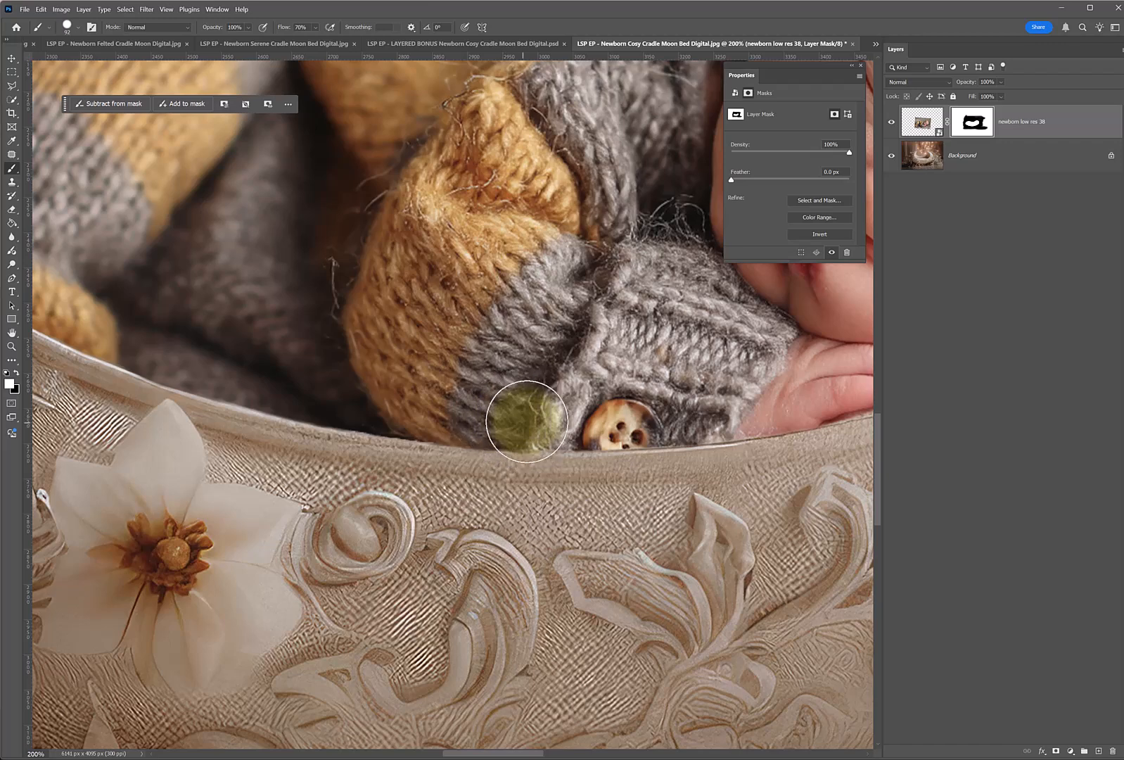
Touch up the mask edge where the baby's feet and legs meet the cradle's rim.
key("x")
key("space")
left_click_drag(253, 364, 547, 394)
mouse_move(519, 484)
left_mouse_down()
mouse_move(491, 465)
mouse_move(476, 431)
mouse_move(540, 487)
mouse_move(417, 449)
mouse_move(529, 512)
mouse_move(460, 461)
mouse_move(531, 482)
mouse_move(519, 472)
mouse_move(406, 442)
left_mouse_up()
key("x")
key("x")
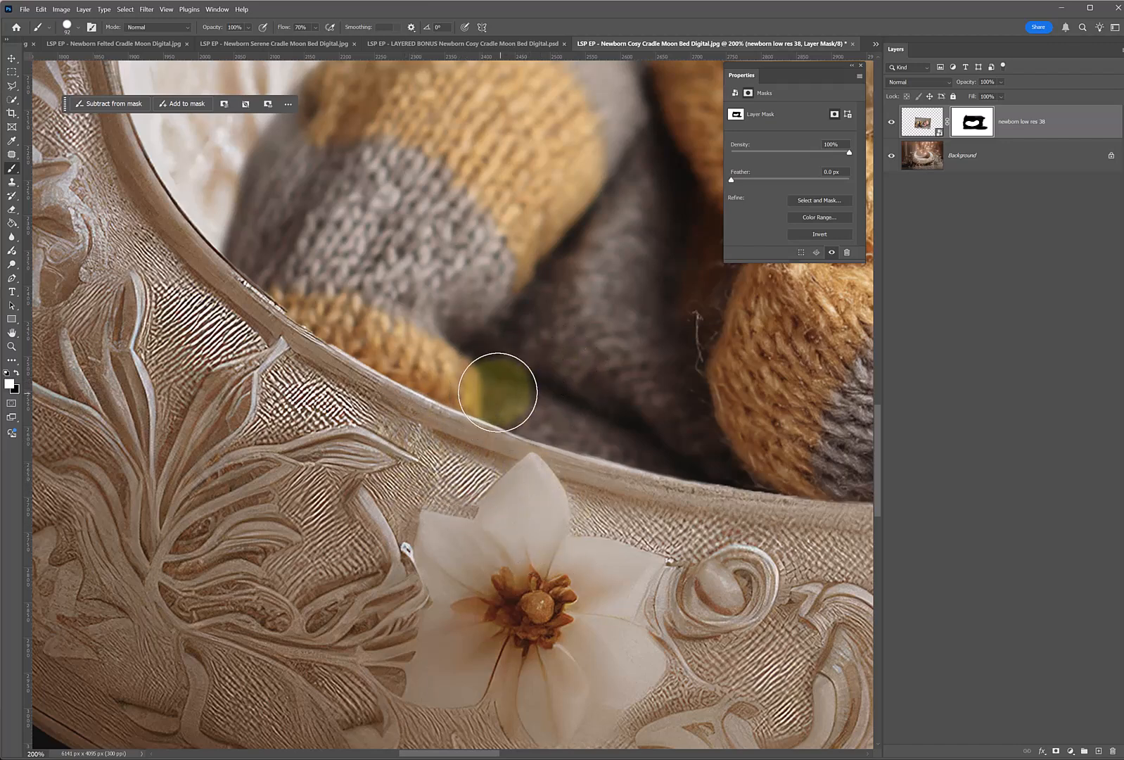
key("x")
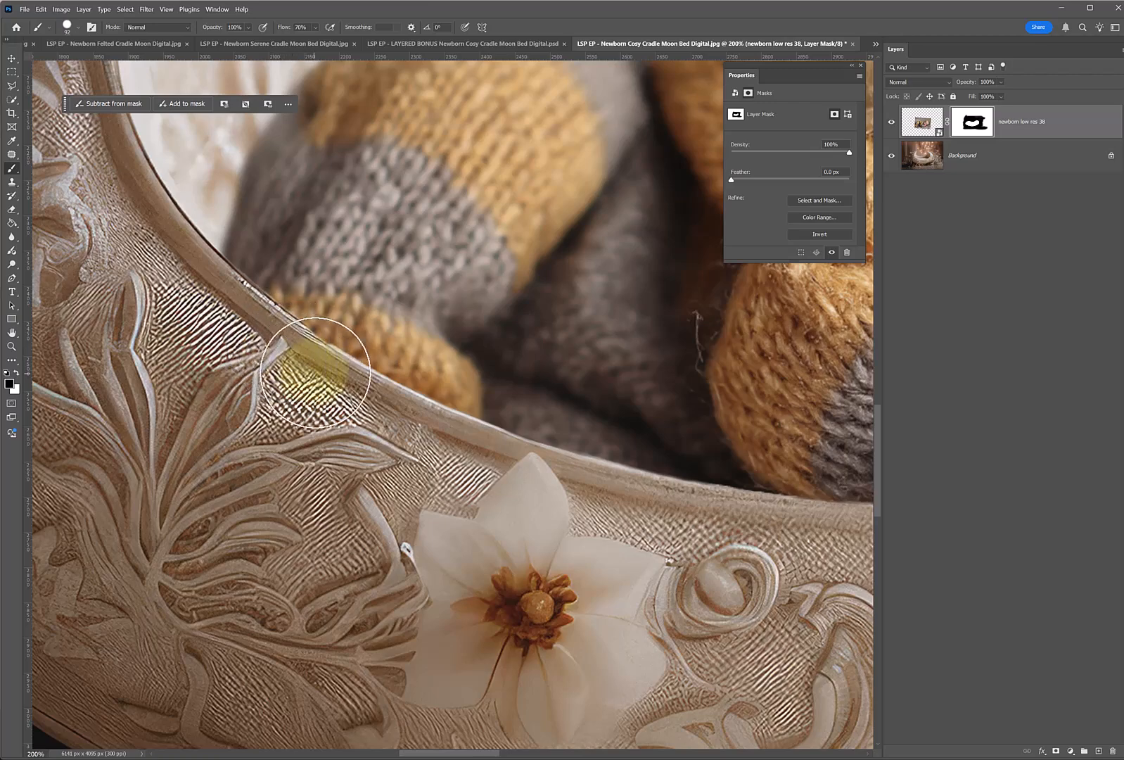
Compare the whole composite with the newborn photo layer hidden and shown.
left_click(253, 365, "alt")
left_click(254, 366, "alt")
key("h")
left_click_drag(584, 283, 461, 326)
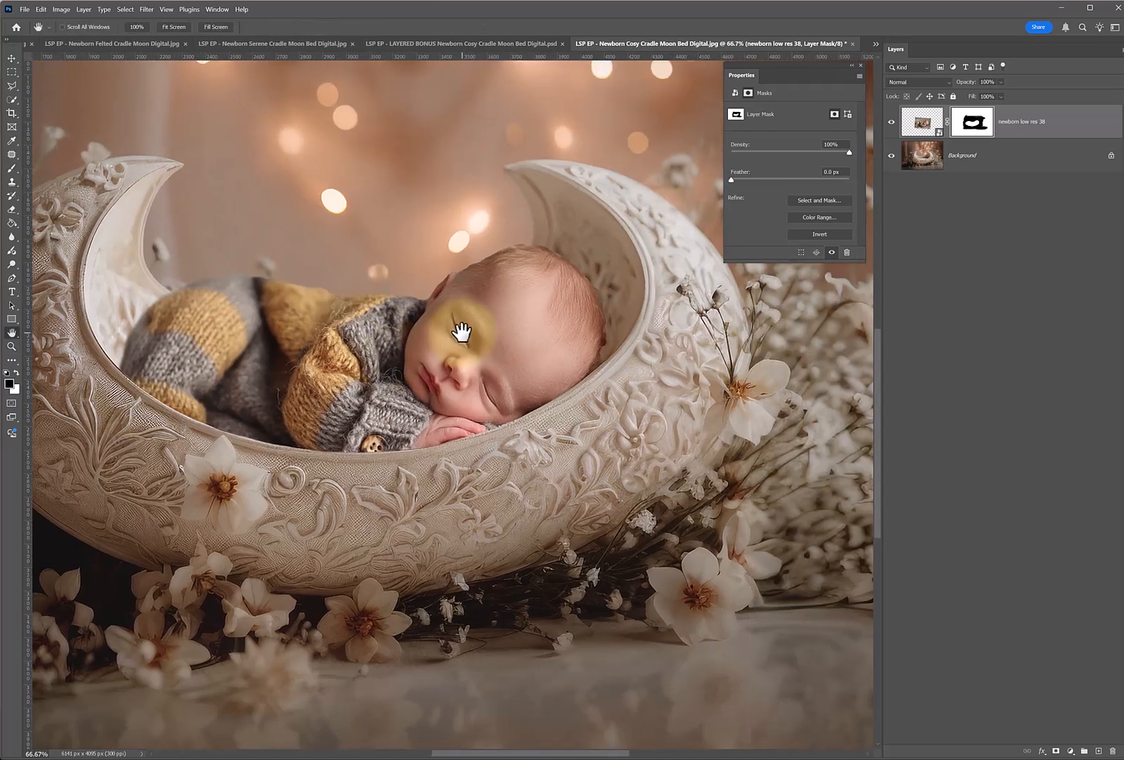
left_click(903, 121)
left_click(892, 122)
left_click(892, 122)
left_click(892, 122)
left_click(892, 122)
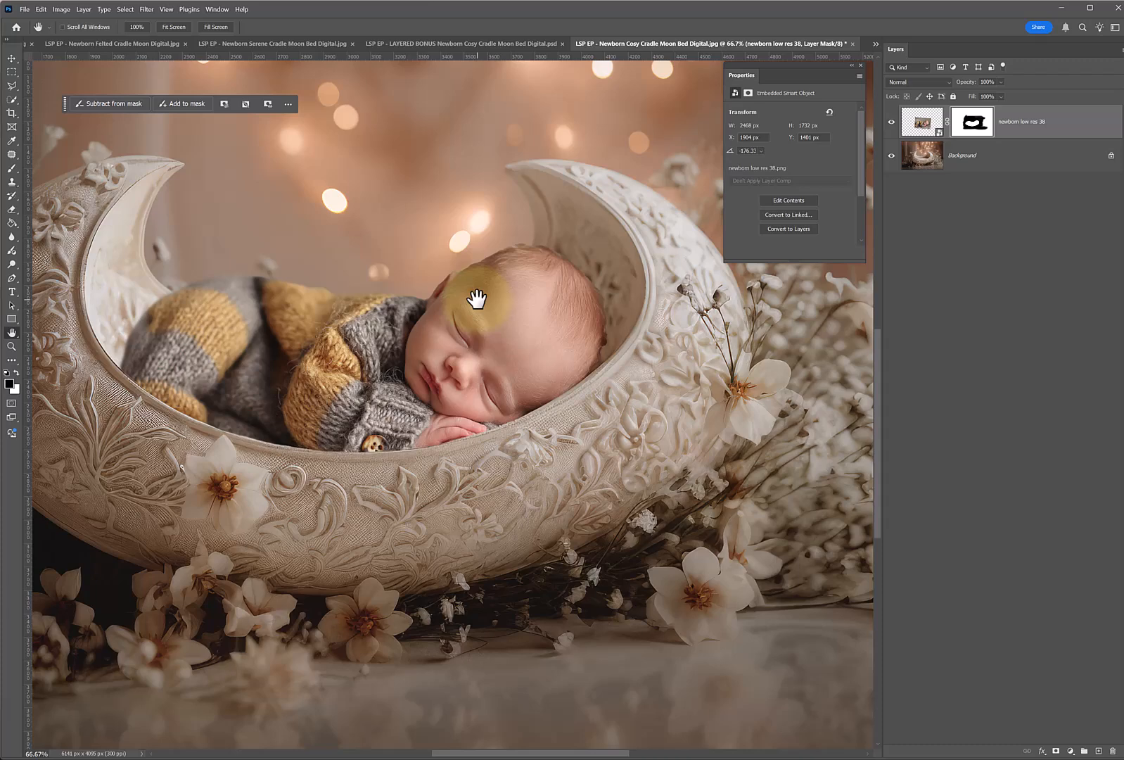
Softly restore the original shadow behind the baby's head on the layer mask with a 243 px white brush at 28% flow.
left_click(973, 126)
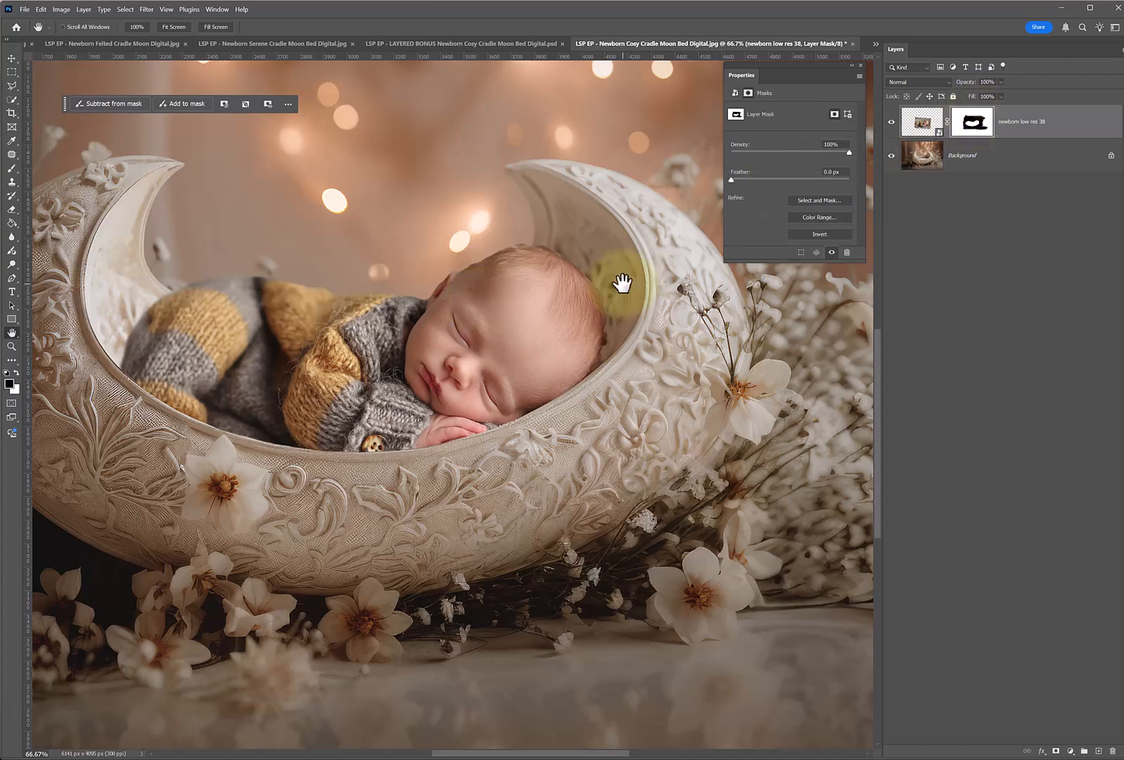
left_click(11, 168)
left_click(16, 373)
right_click(478, 309)
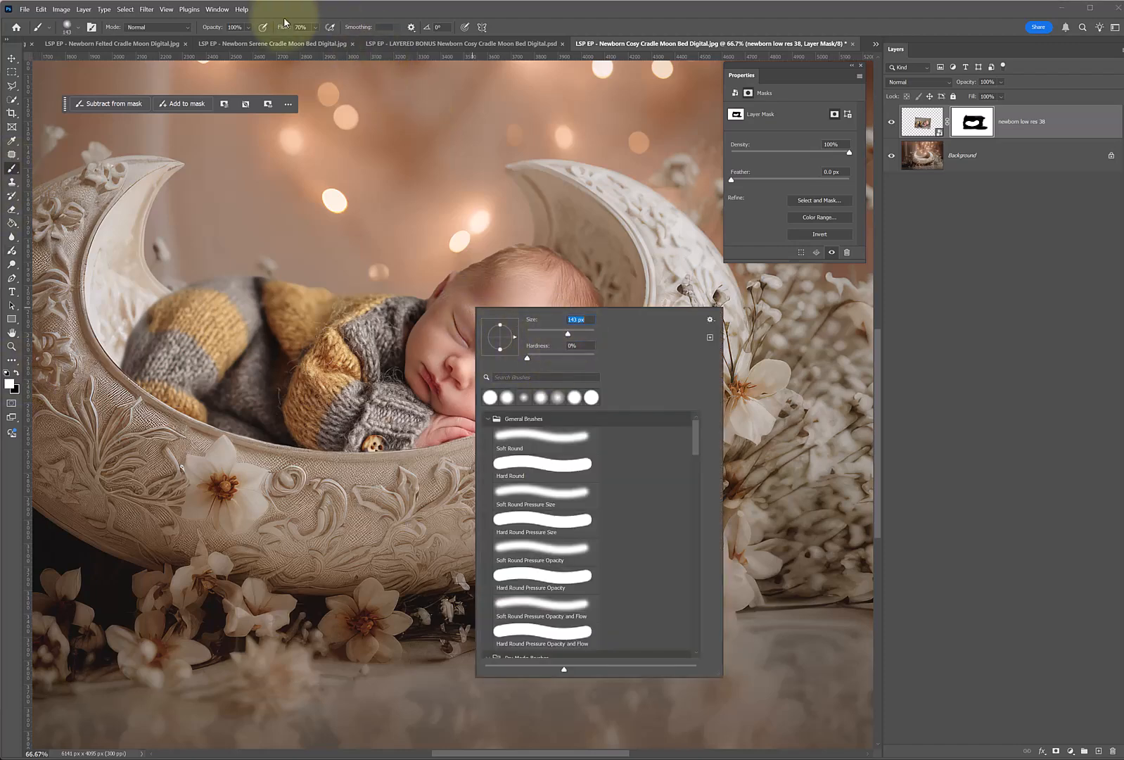
left_click(315, 28)
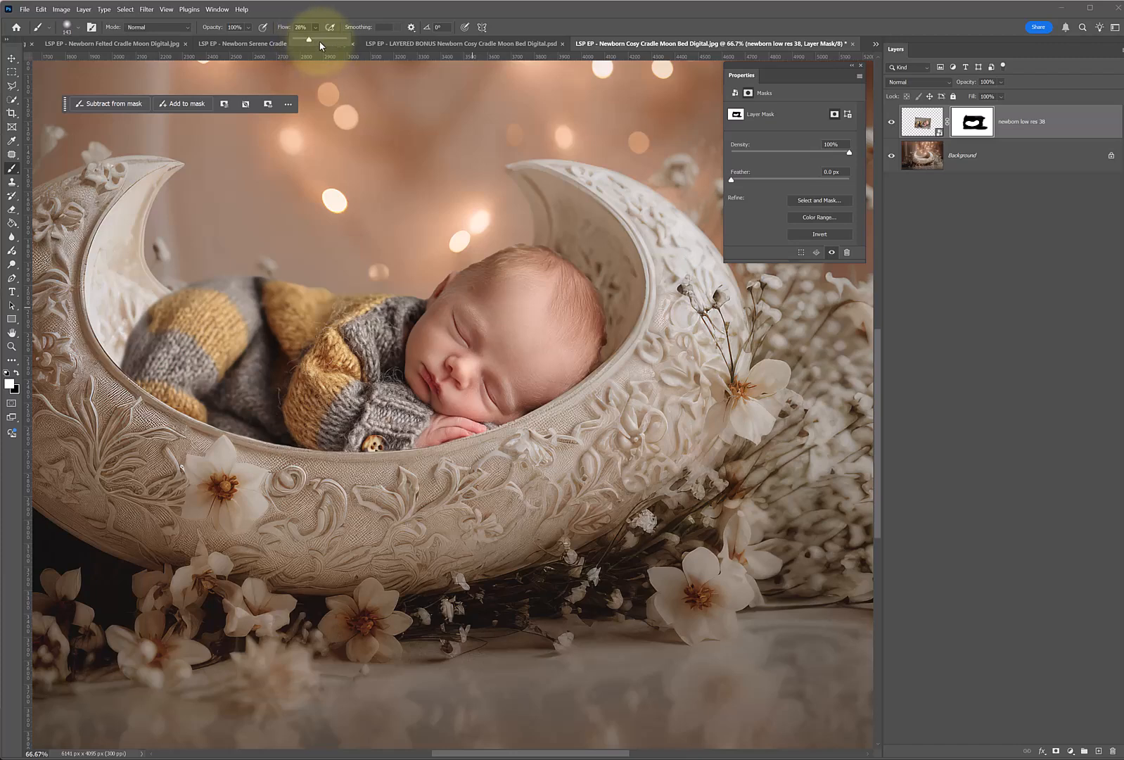
right_click(476, 334)
mouse_move(567, 361)
left_mouse_down()
mouse_move(563, 338)
mouse_move(598, 339)
mouse_move(581, 352)
mouse_move(605, 315)
mouse_move(569, 314)
mouse_move(579, 305)
mouse_move(596, 316)
mouse_move(500, 371)
mouse_move(606, 318)
mouse_move(547, 360)
mouse_move(596, 309)
mouse_move(582, 300)
mouse_move(508, 326)
mouse_move(564, 268)
mouse_move(484, 317)
mouse_move(544, 271)
mouse_move(134, 350)
mouse_move(173, 357)
mouse_move(142, 339)
mouse_move(175, 353)
mouse_move(157, 323)
mouse_move(184, 323)
mouse_move(470, 402)
mouse_move(519, 397)
mouse_move(550, 359)
left_mouse_up()
key("Return")
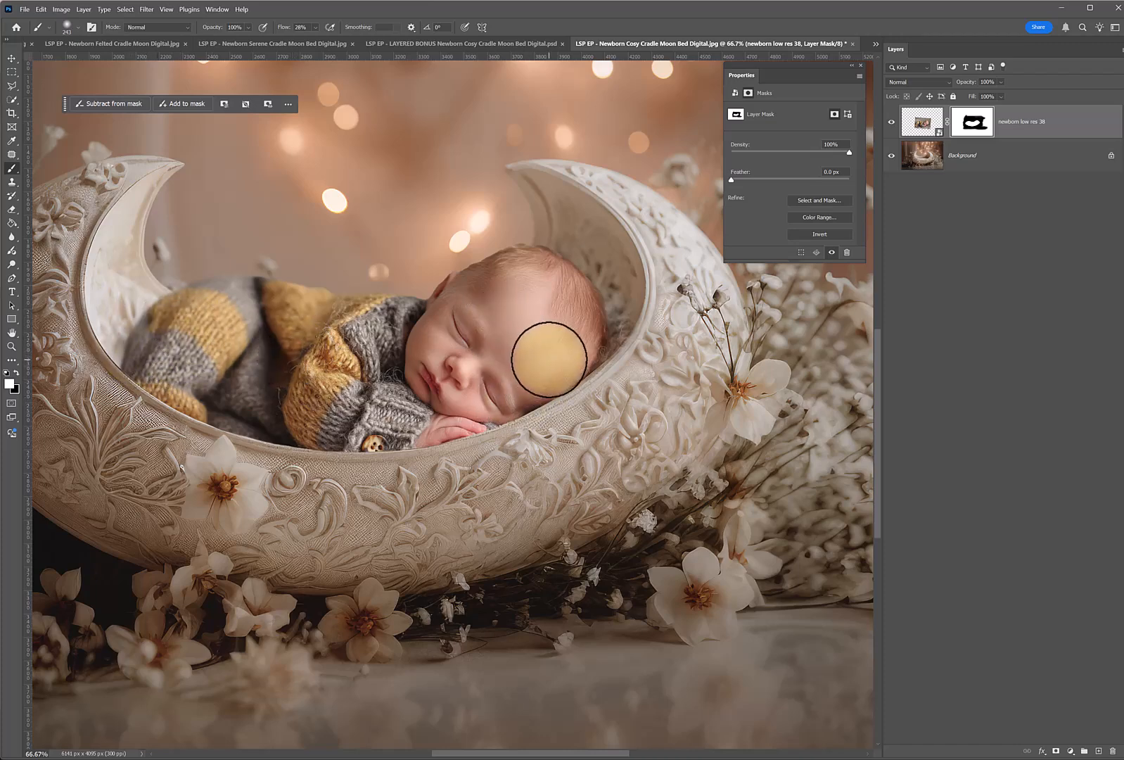
Add a Levels adjustment layer directly above the Background layer.
left_click(981, 166)
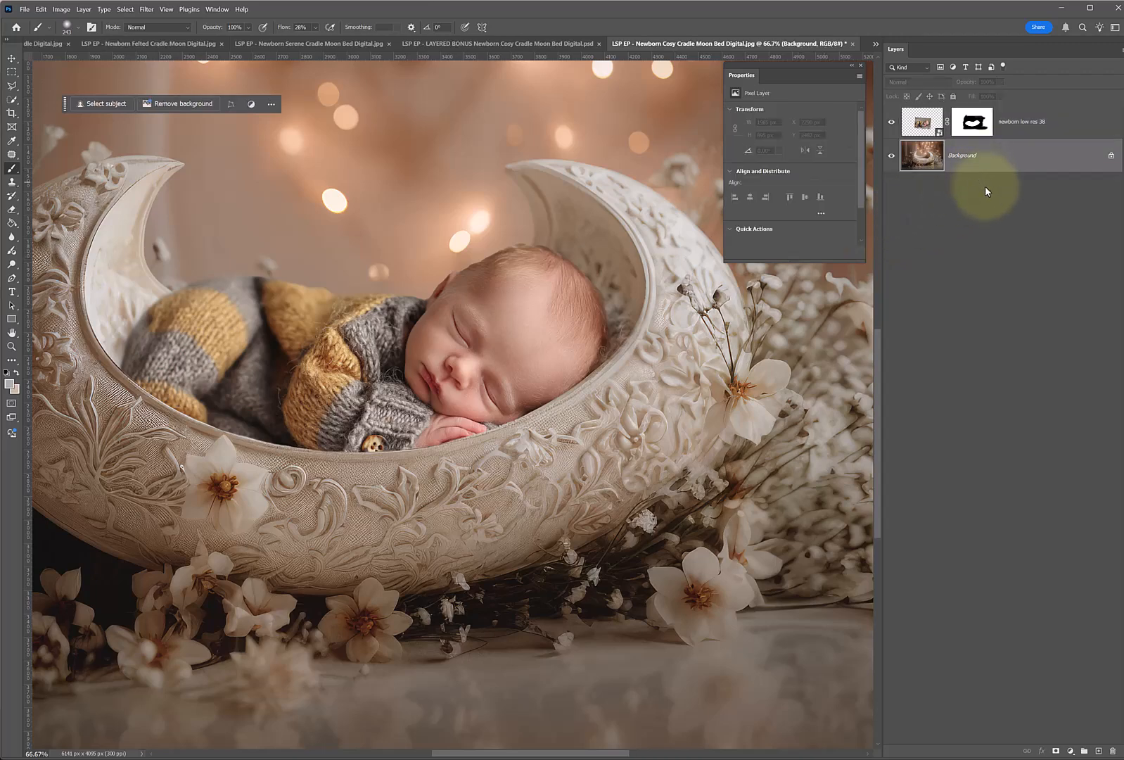
left_click(1071, 752)
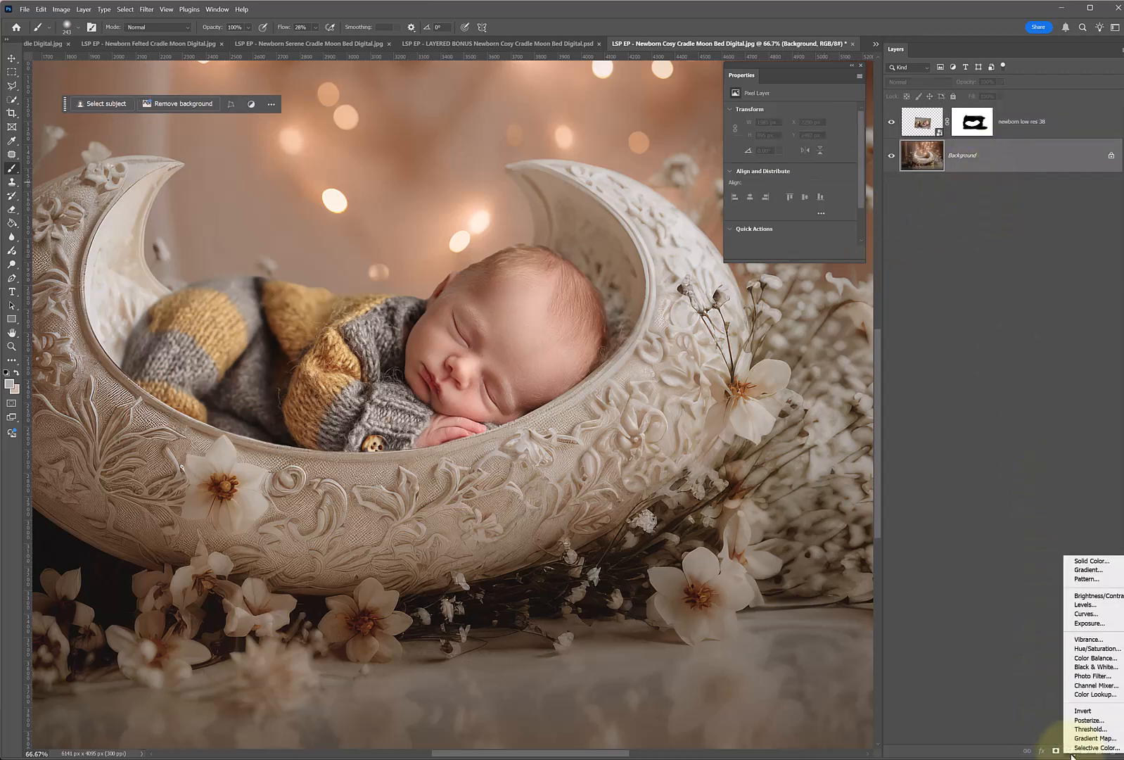
left_click(1099, 605)
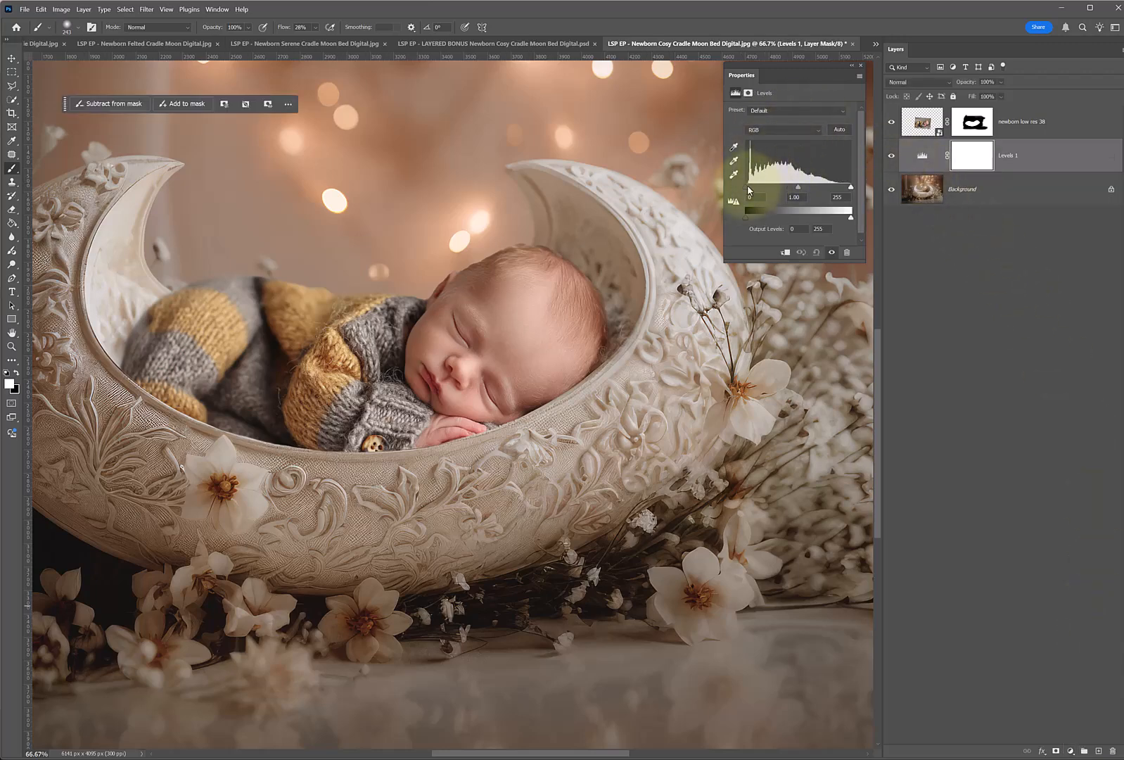
Darken the background with Levels at black input 73, midtone 0.41 and white output 122.
left_click_drag(754, 190, 776, 189)
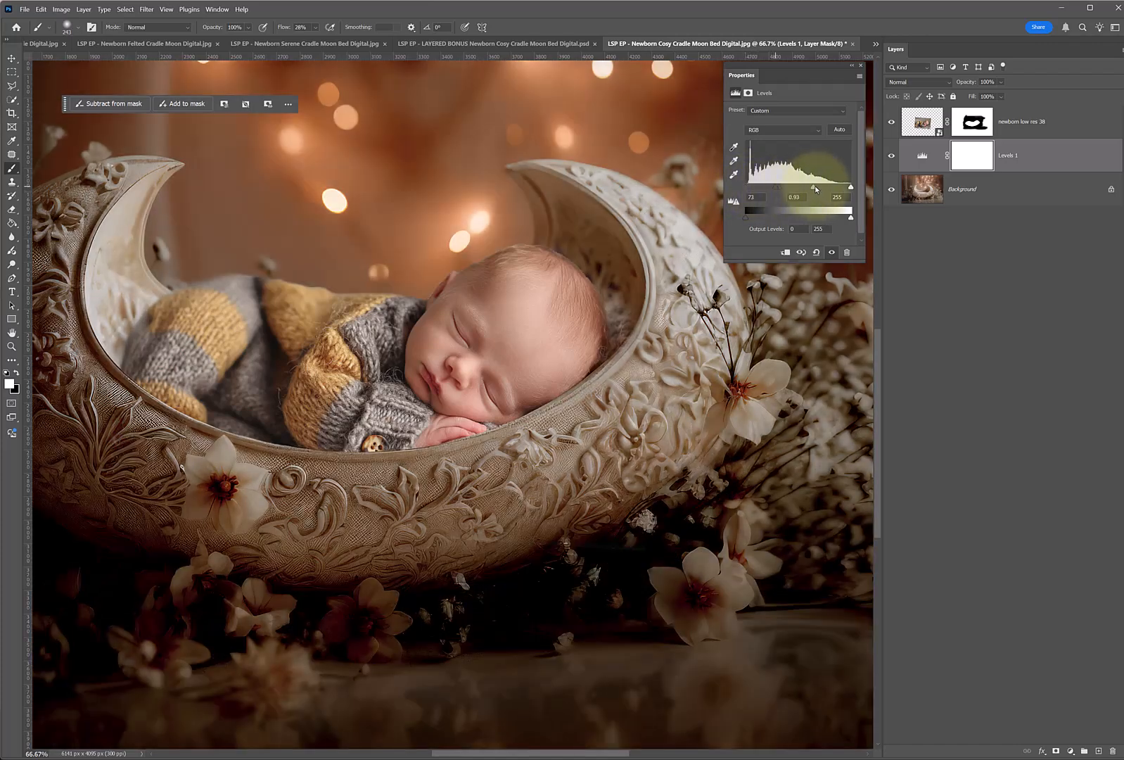
left_click_drag(832, 190, 833, 191)
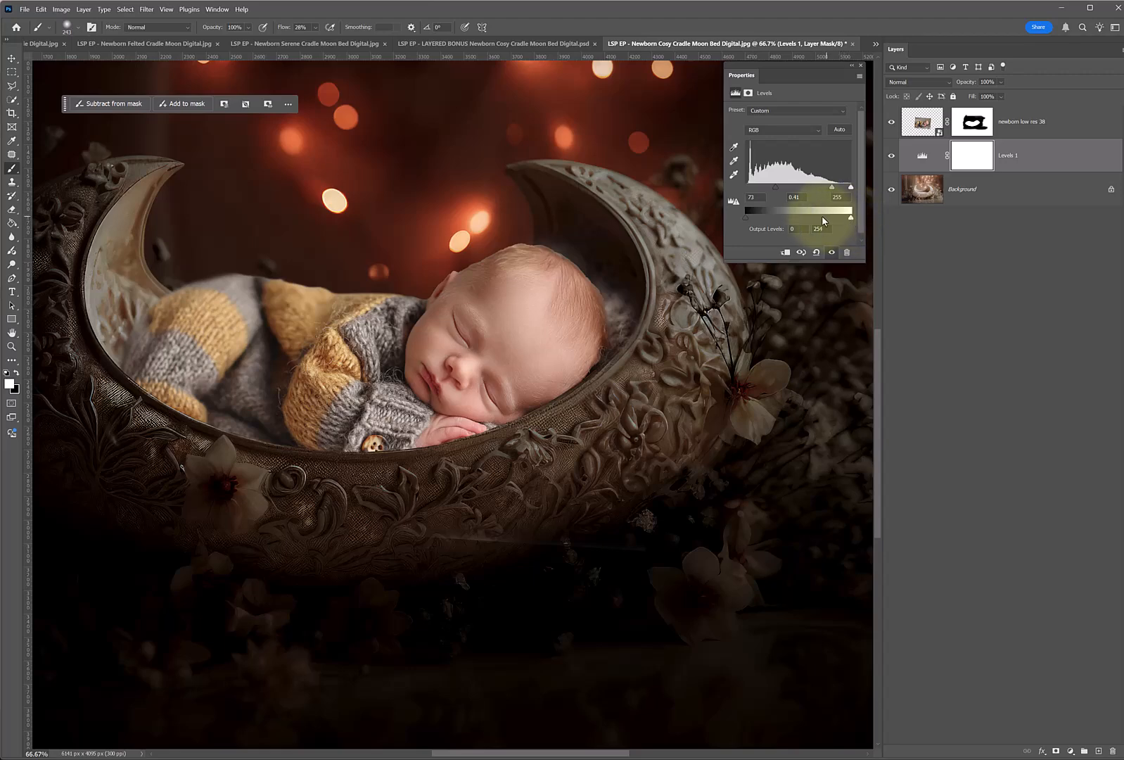
left_click_drag(816, 220, 796, 217)
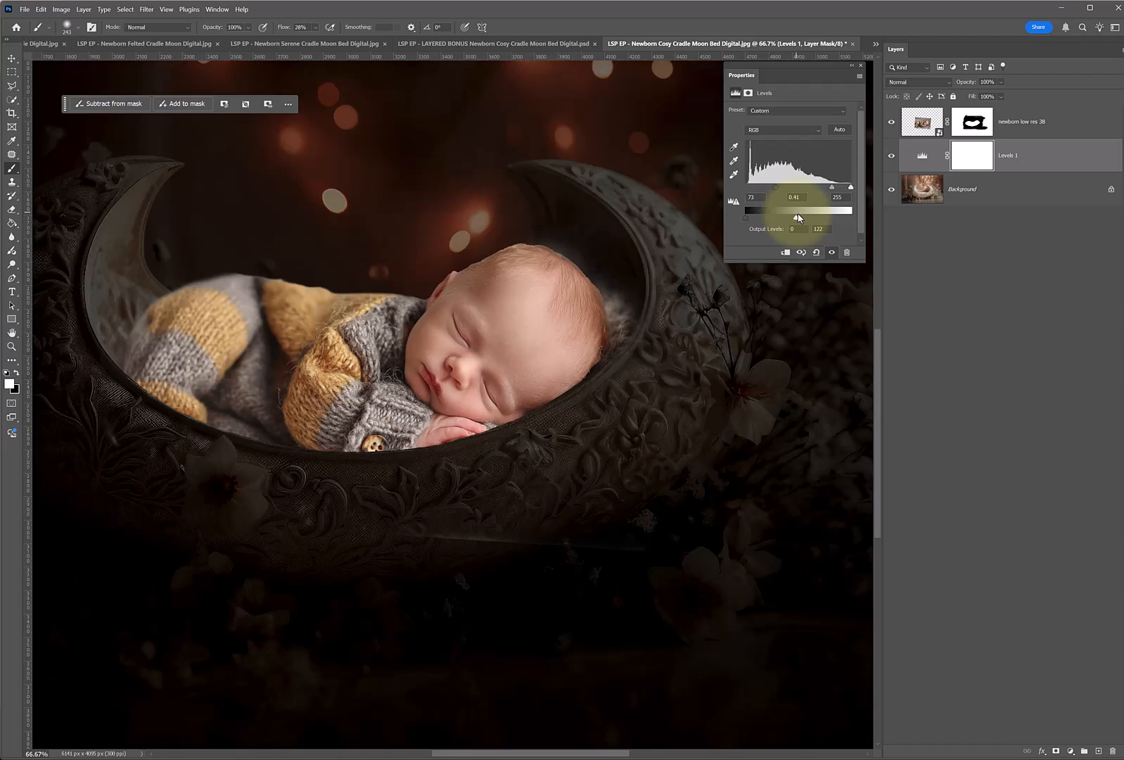
Invert the Levels mask to black and paint soft white shadows behind the baby's legs and head with a 354 px brush.
left_click(966, 158)
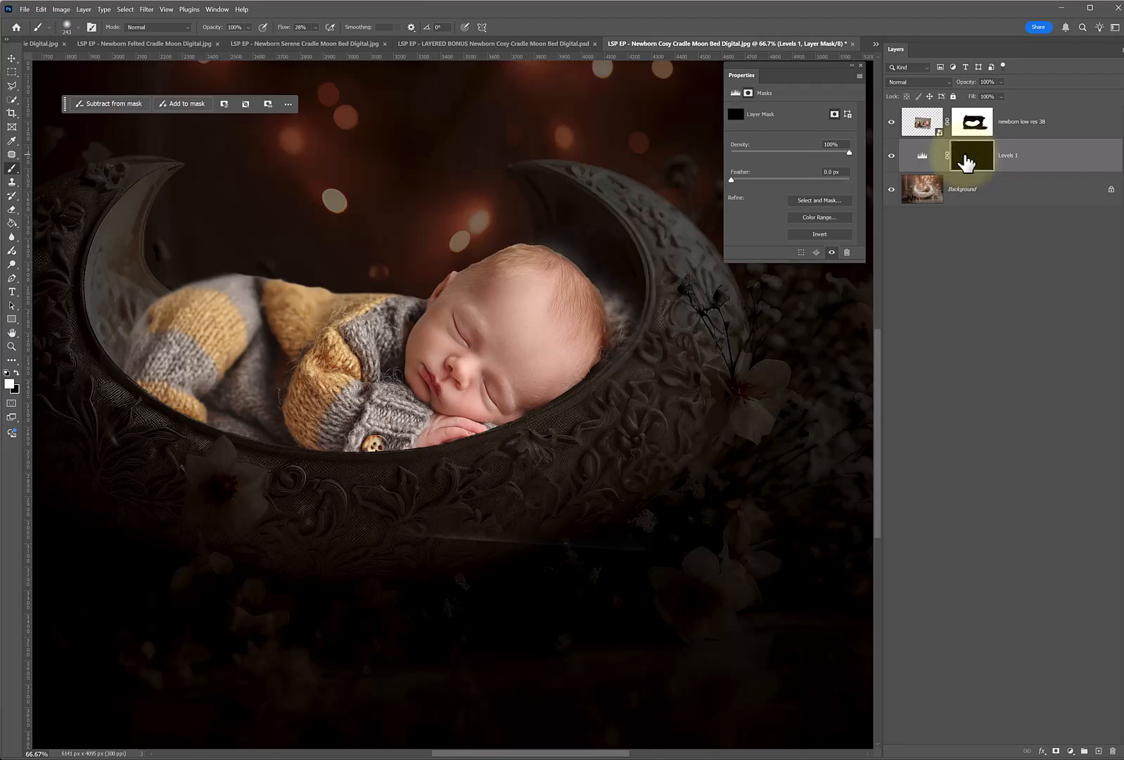
key("ctrl+i")
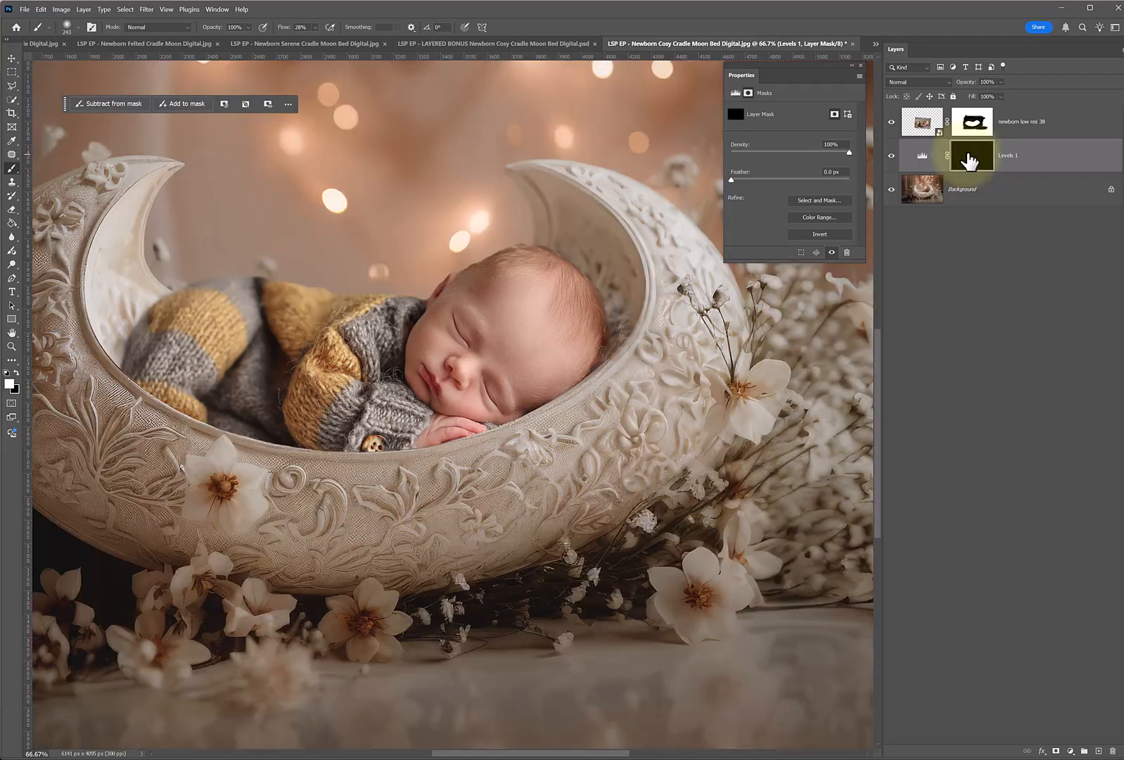
right_click(256, 330)
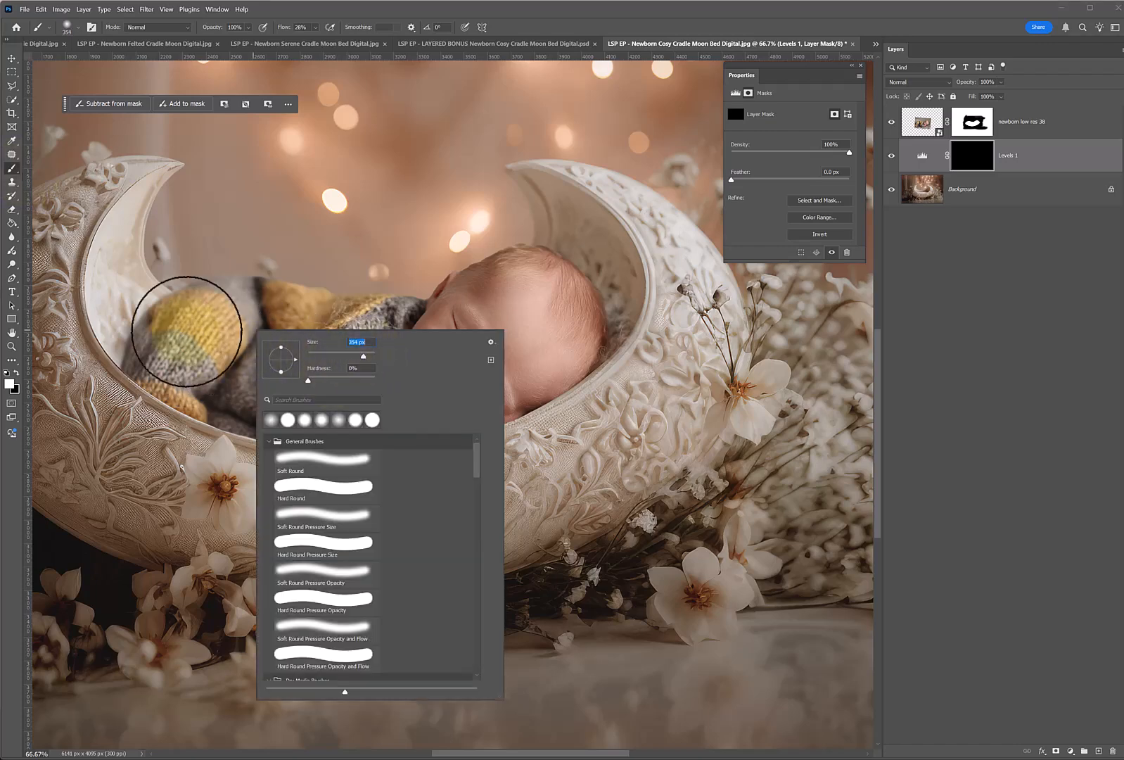
left_click(151, 341)
mouse_move(135, 344)
left_mouse_down()
mouse_move(169, 358)
mouse_move(136, 335)
mouse_move(138, 360)
mouse_move(113, 336)
mouse_move(124, 327)
mouse_move(222, 378)
mouse_move(140, 319)
mouse_move(281, 377)
mouse_move(170, 375)
left_mouse_up()
mouse_move(554, 327)
left_mouse_down()
mouse_move(580, 324)
mouse_move(552, 346)
mouse_move(612, 303)
left_mouse_up()
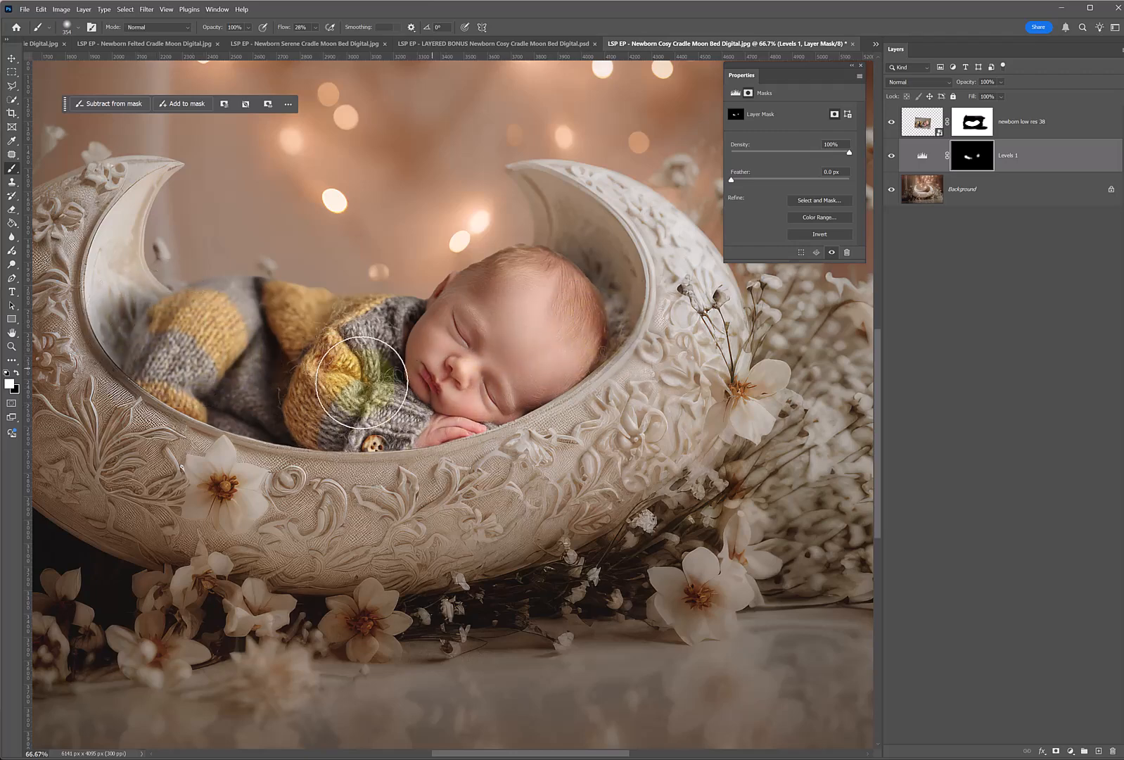
Add a second Levels adjustment layer above the newborn photo layer and clip it to that layer.
left_click(1002, 134)
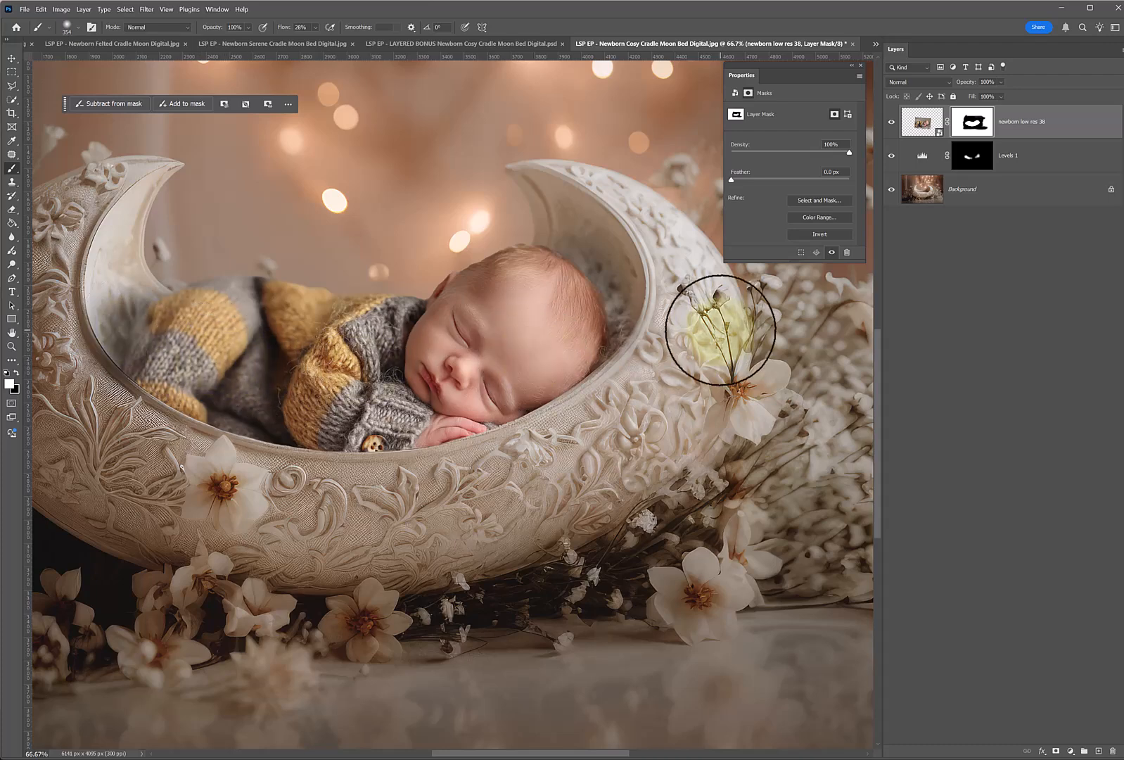
left_click(1027, 126)
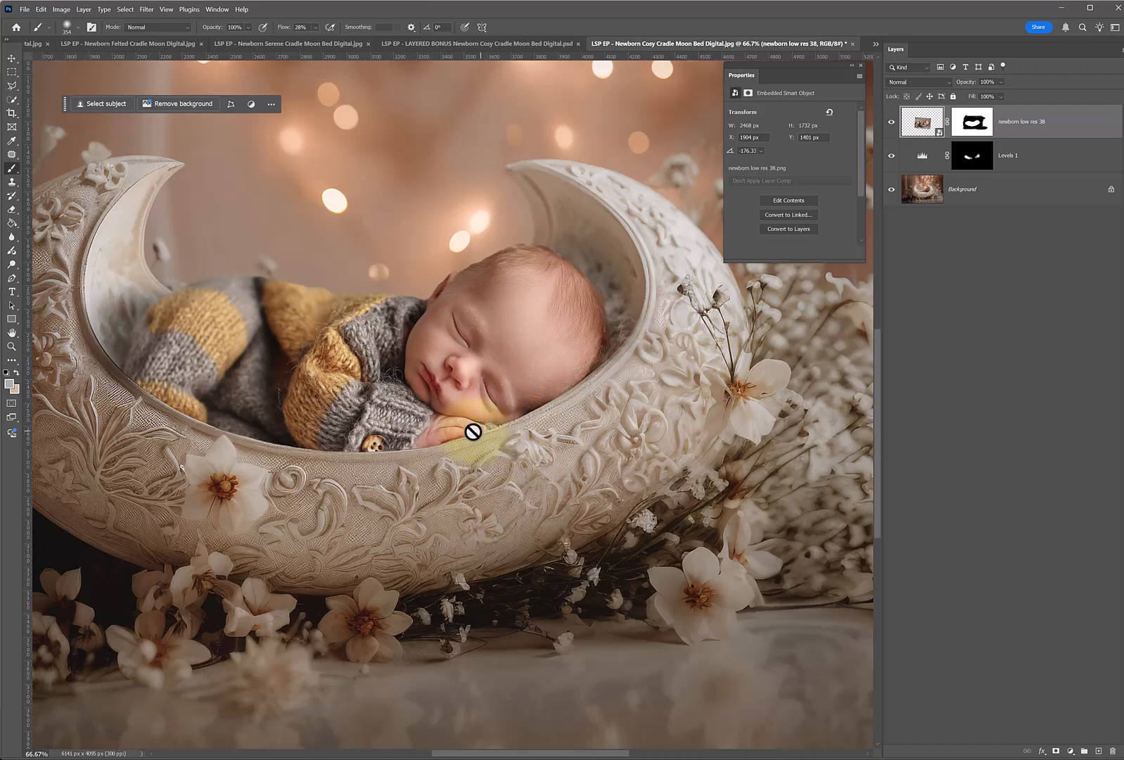
left_click(330, 440)
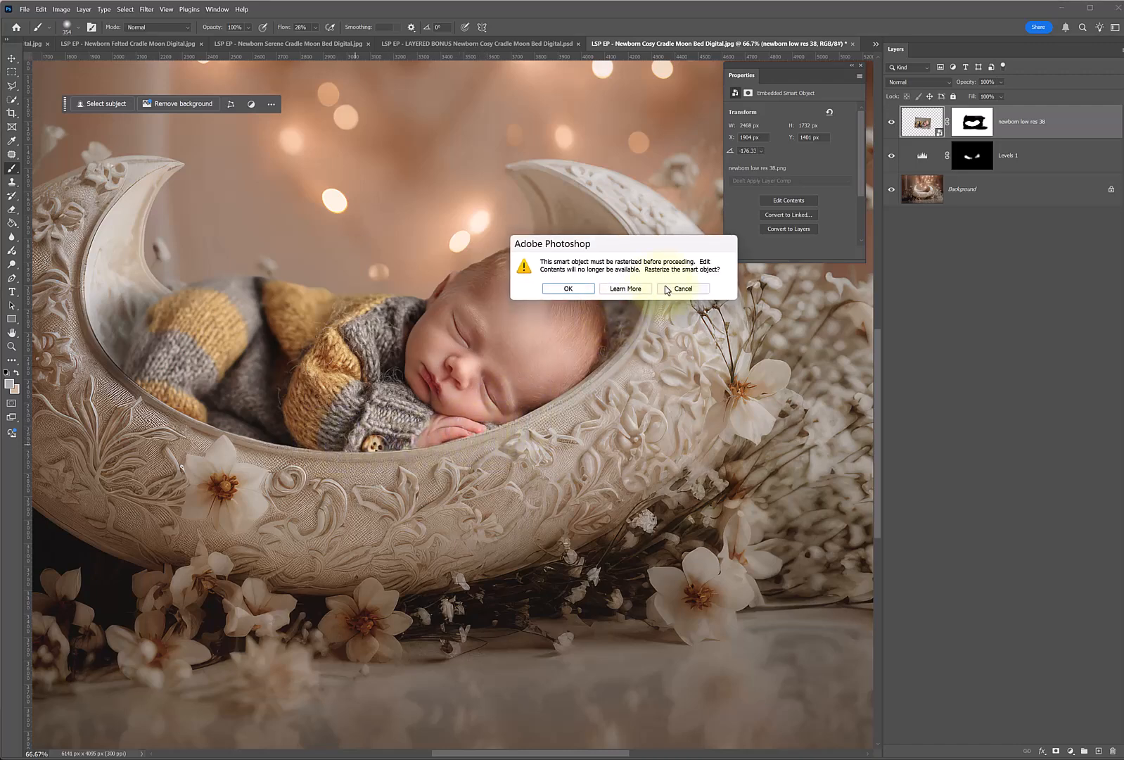
key("Escape")
left_click(1070, 750)
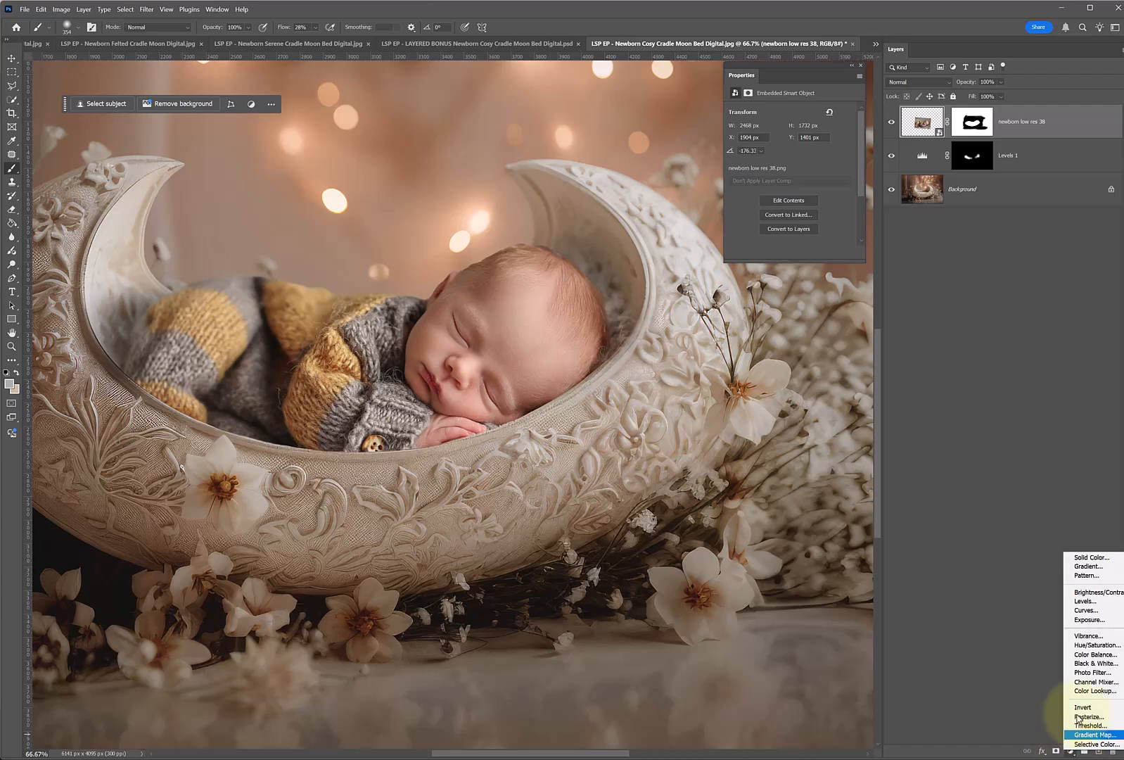
left_click(1079, 605)
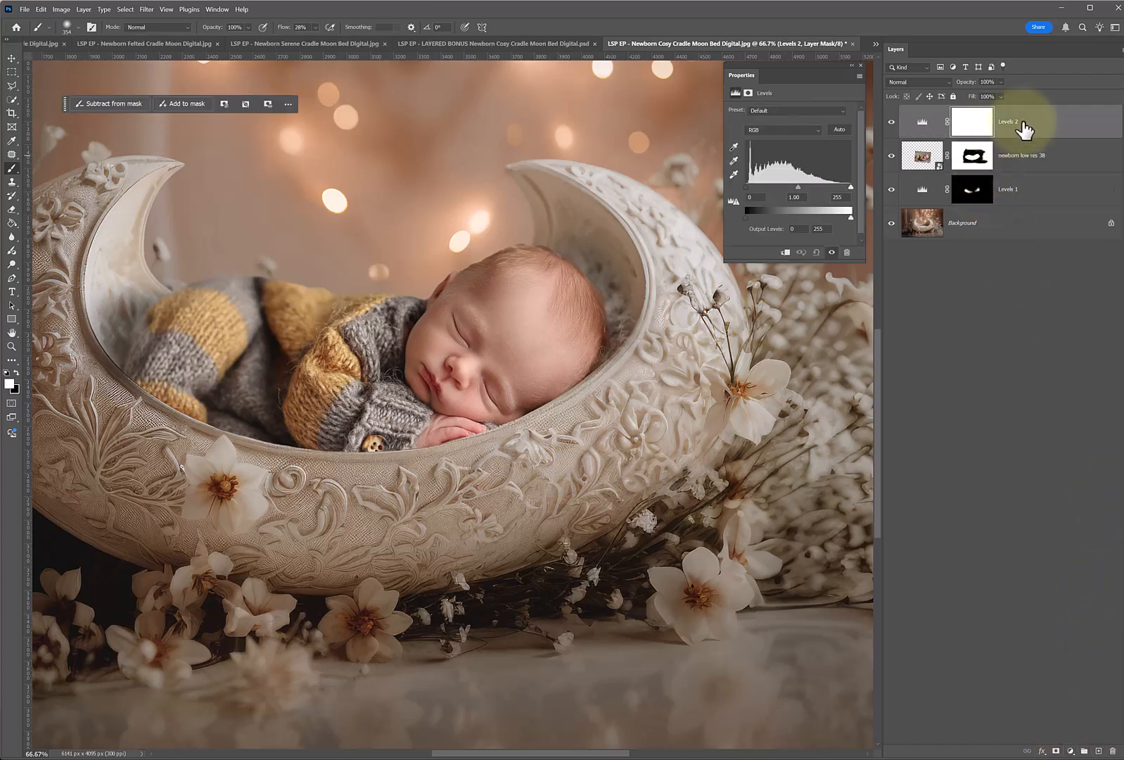
right_click(1025, 126)
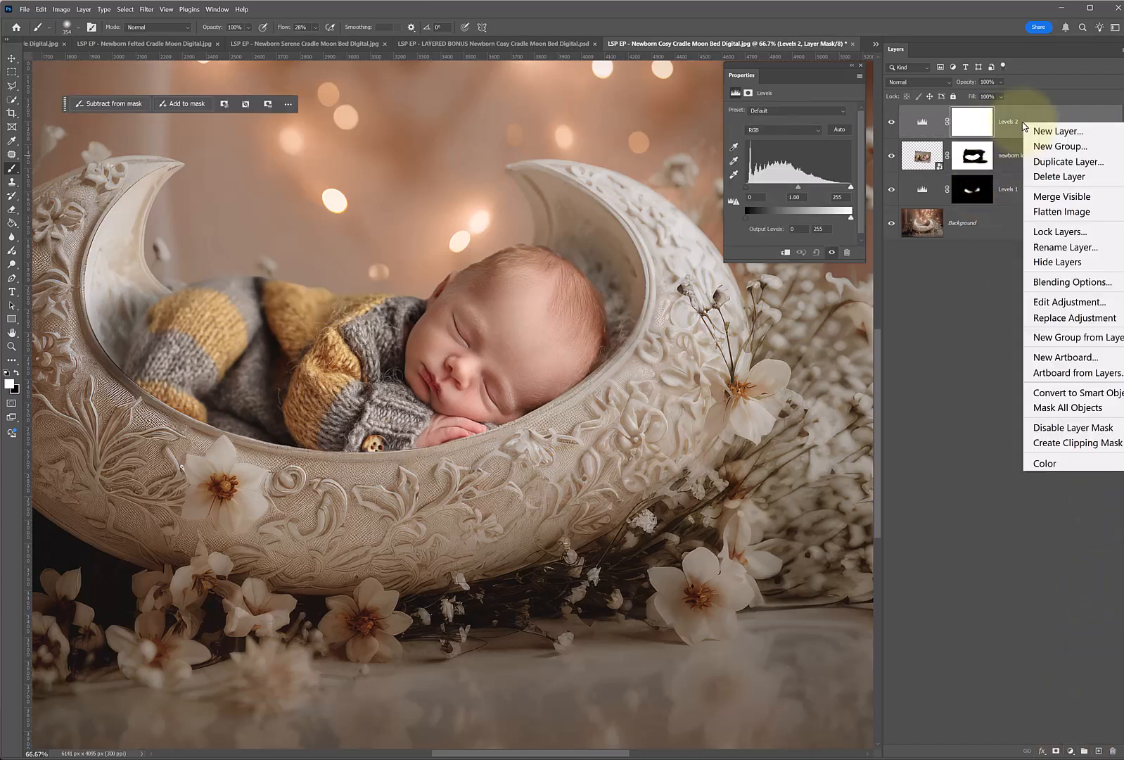
left_click(1077, 442)
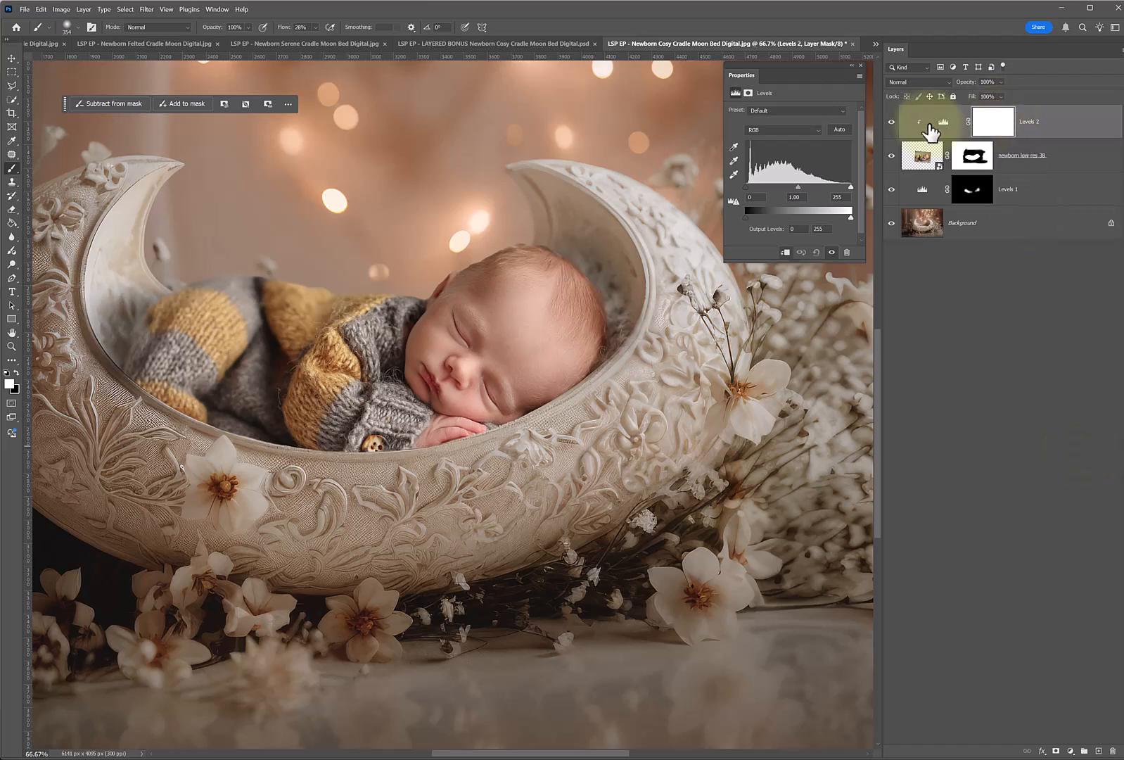
Darken the clipped Levels layer to black input 22, midtone 0.36 and white output 201, with its blend mode set to Luminosity.
left_click_drag(798, 188, 799, 189)
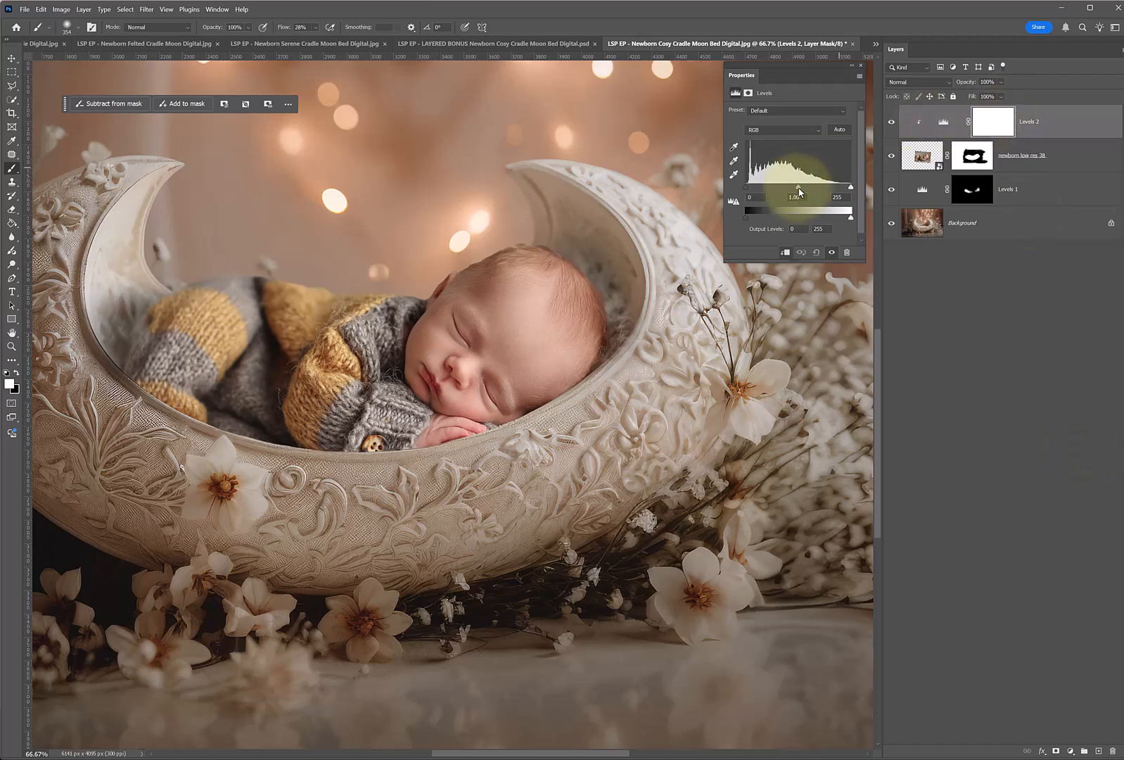
left_click(844, 188)
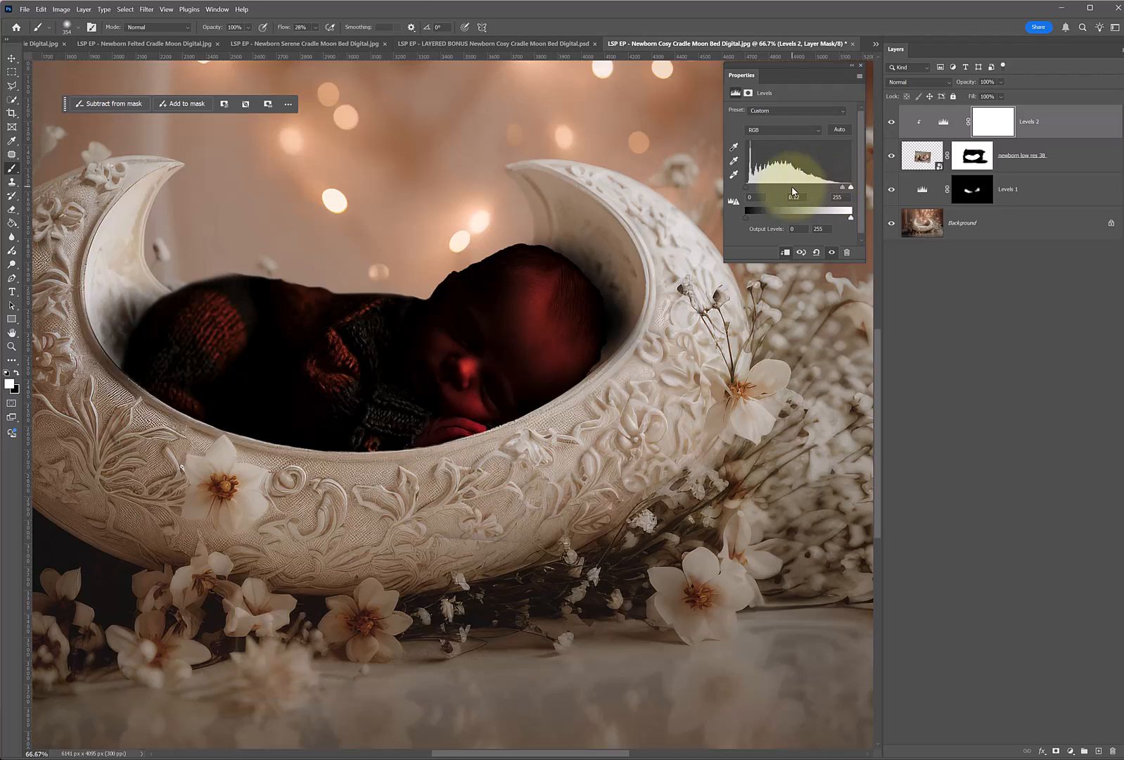
left_click_drag(802, 190, 819, 190)
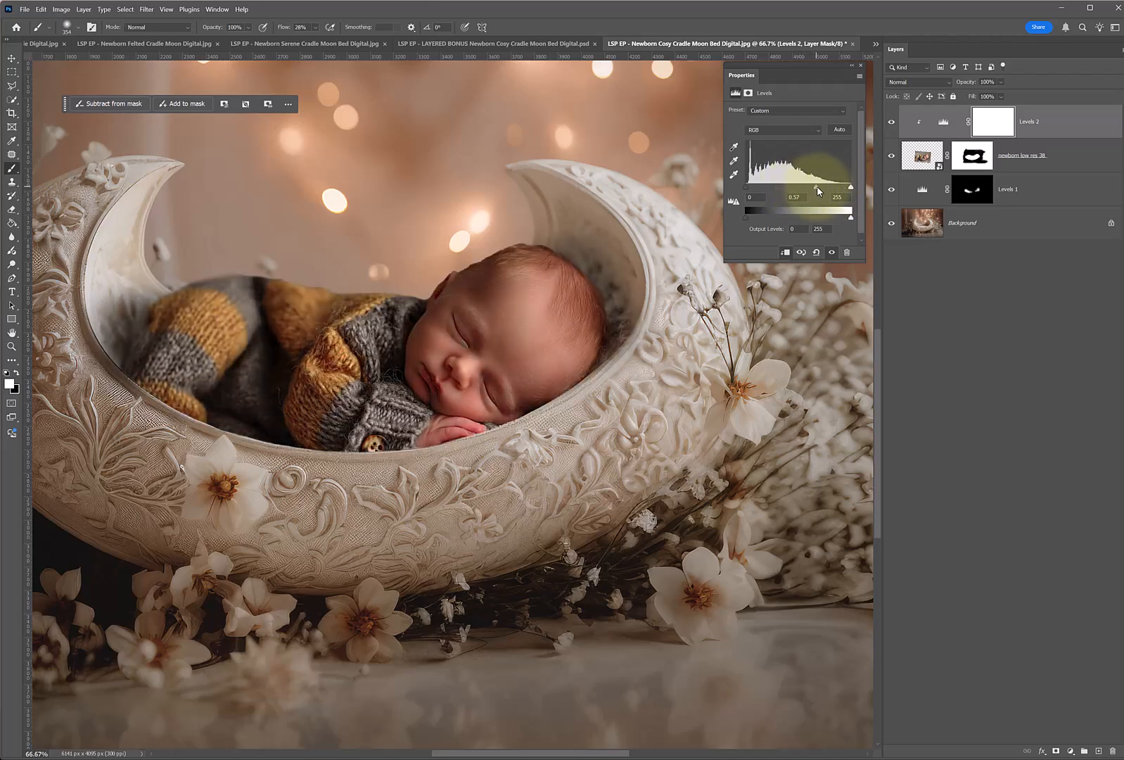
left_click(478, 442)
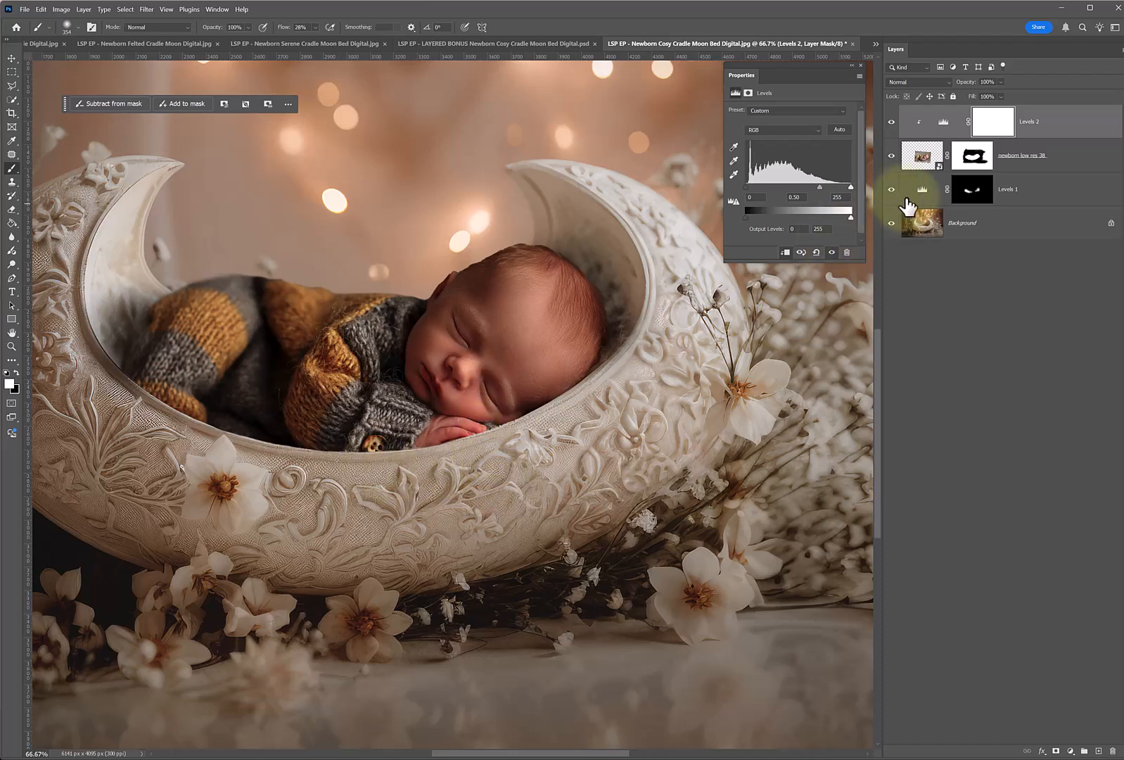
left_click_drag(849, 217, 842, 217)
left_click_drag(745, 187, 753, 187)
left_click_drag(821, 187, 828, 219)
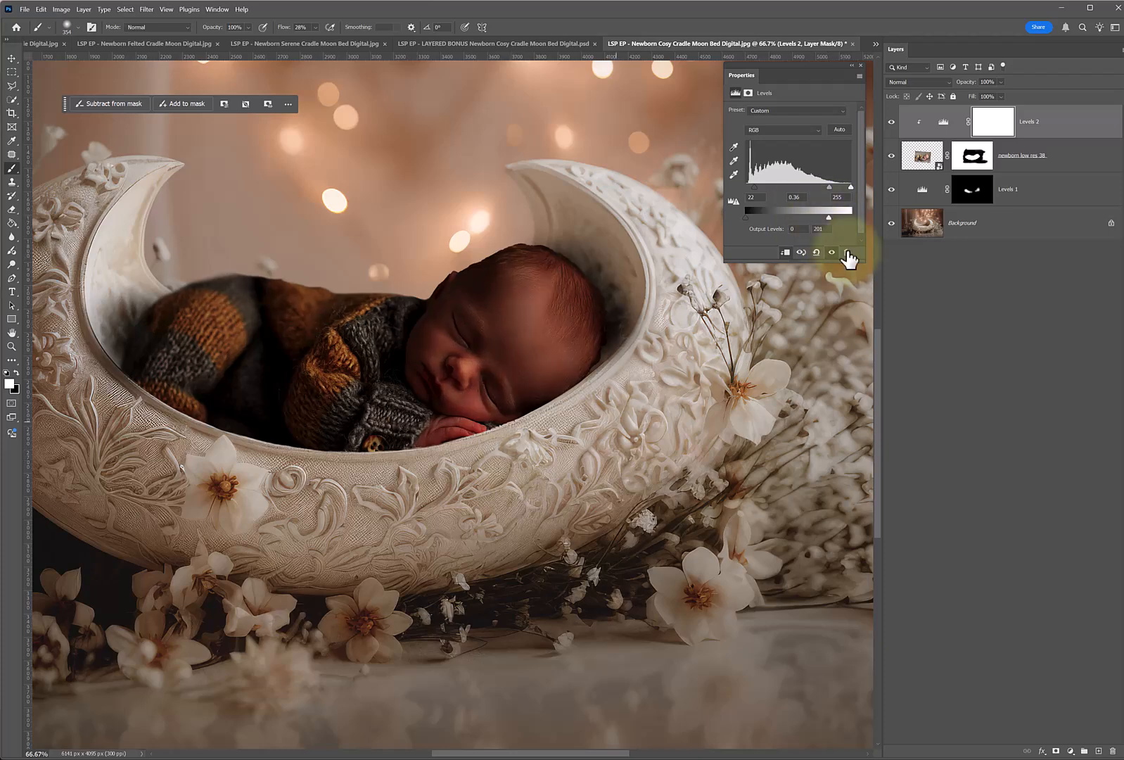
left_click(901, 83)
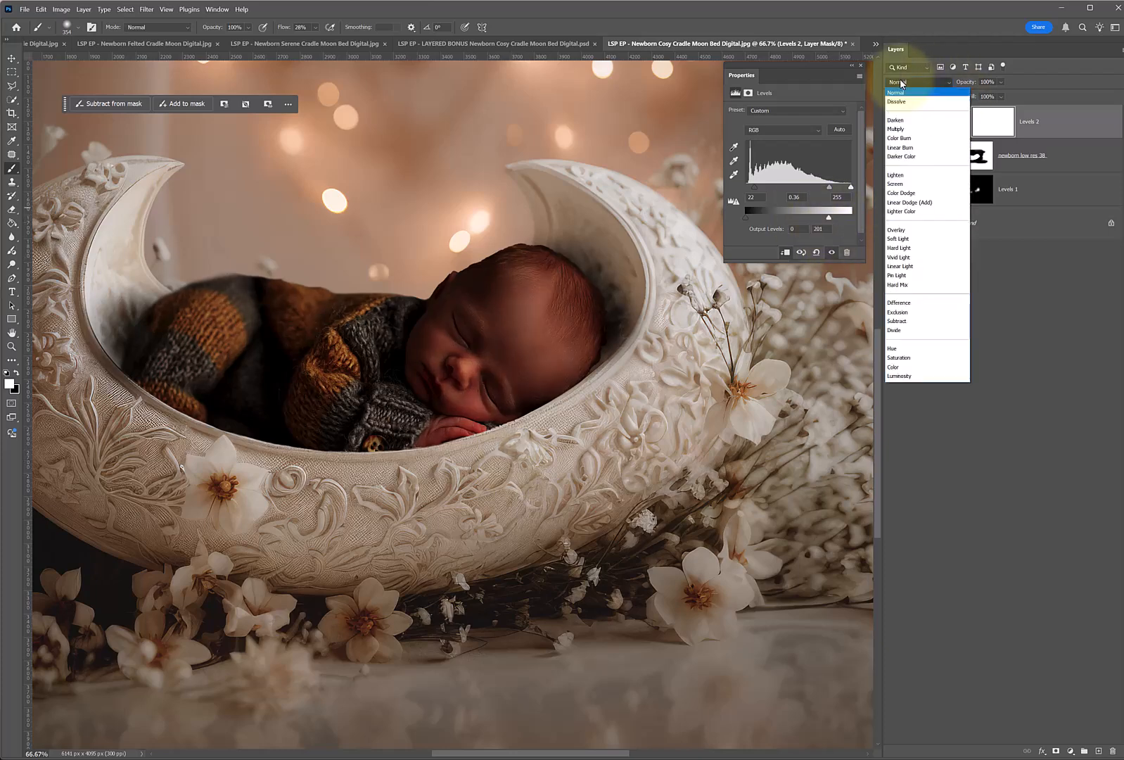
left_click(900, 377)
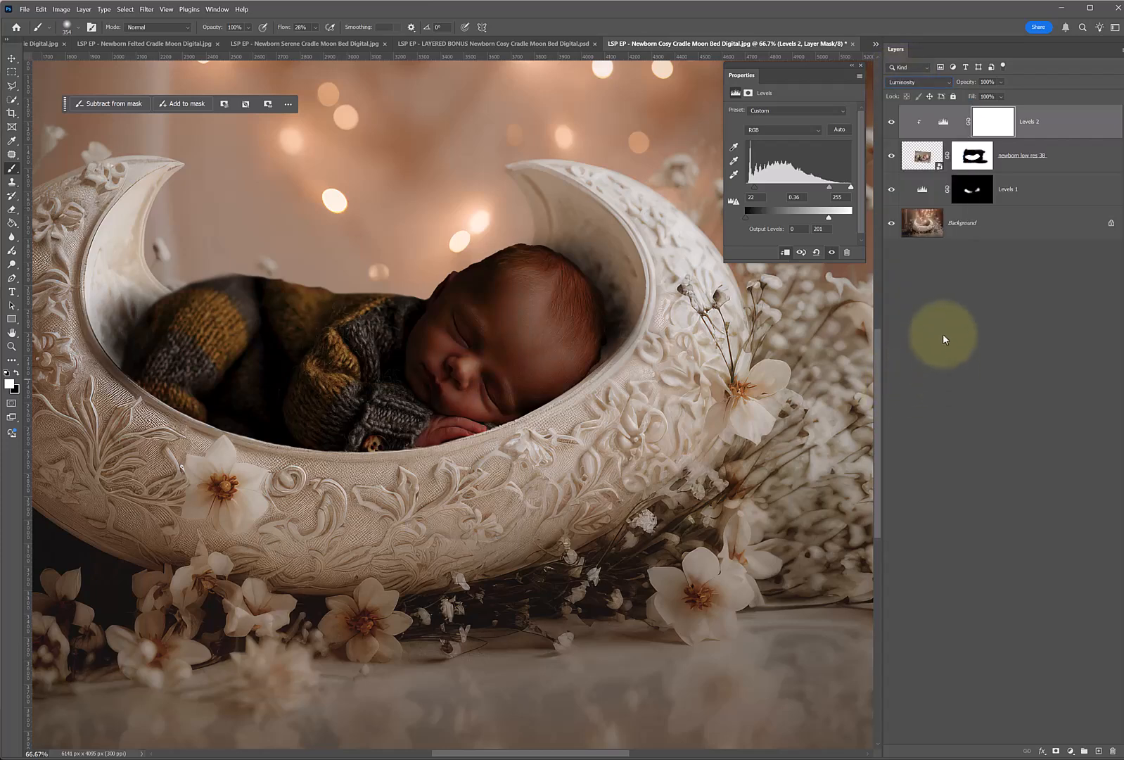
Invert the clipped Levels mask to black and paint white shadows where the baby's body meets the cradle's rim.
left_click(993, 134)
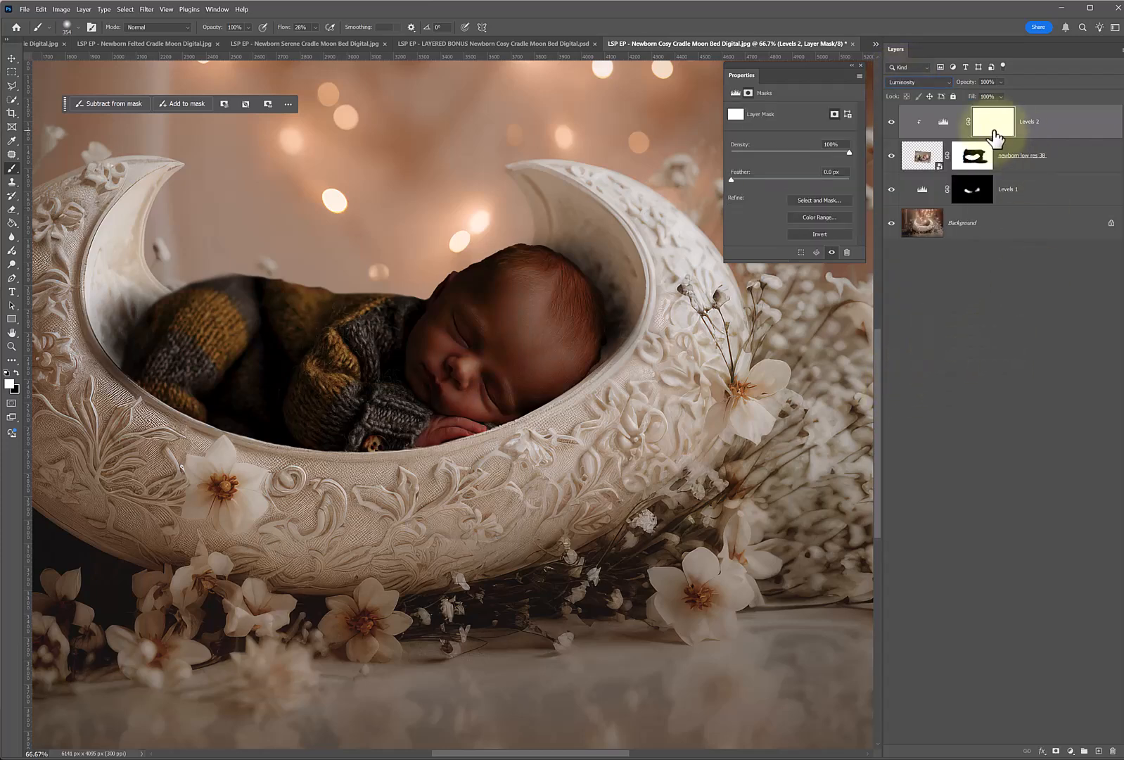
right_click(507, 433)
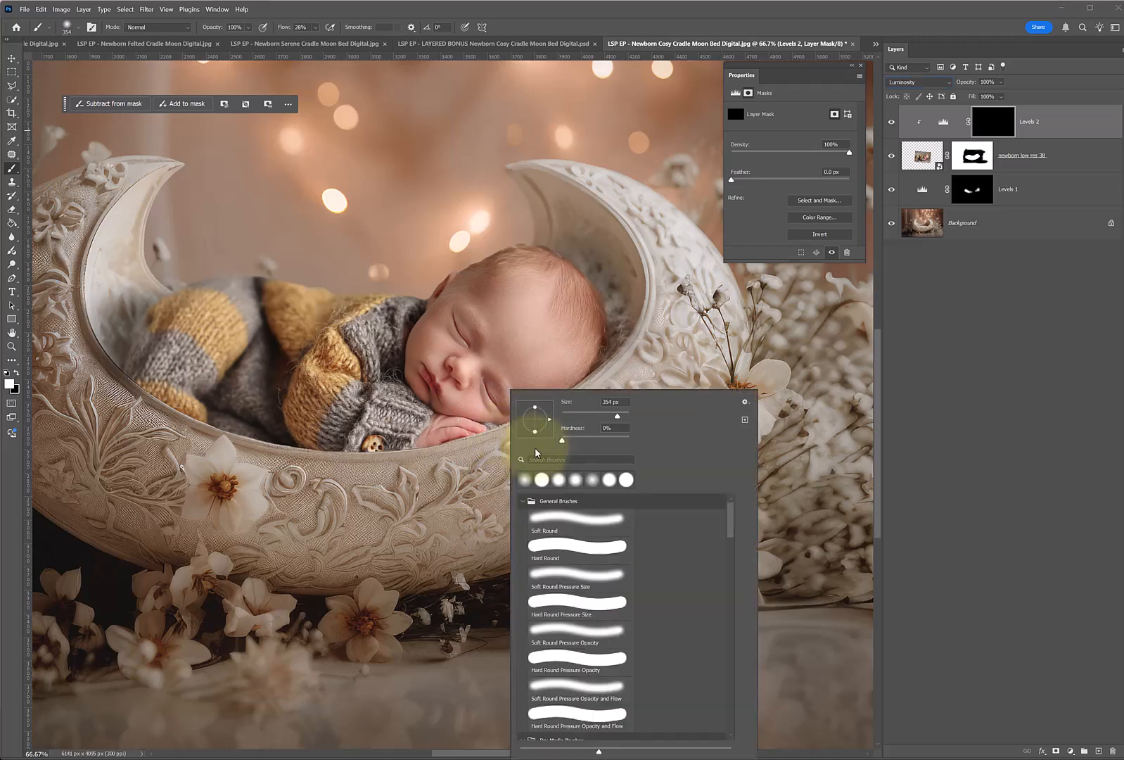
key("Escape")
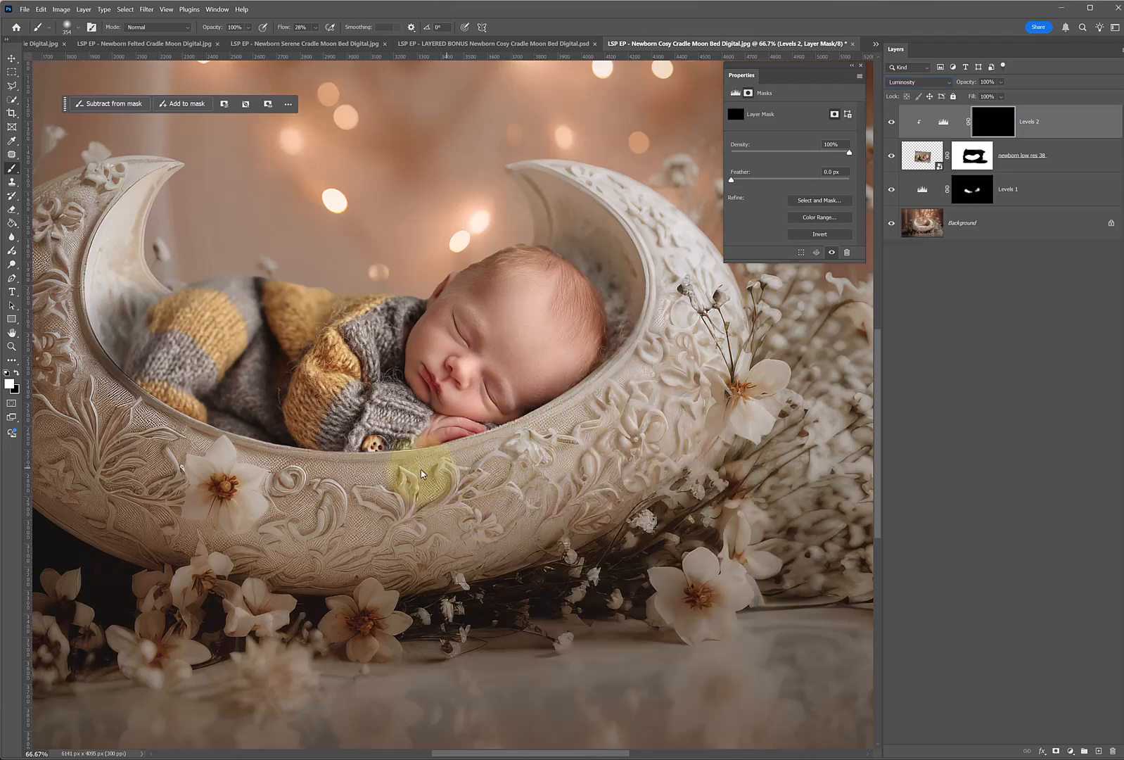
left_click_drag(237, 493, 168, 443)
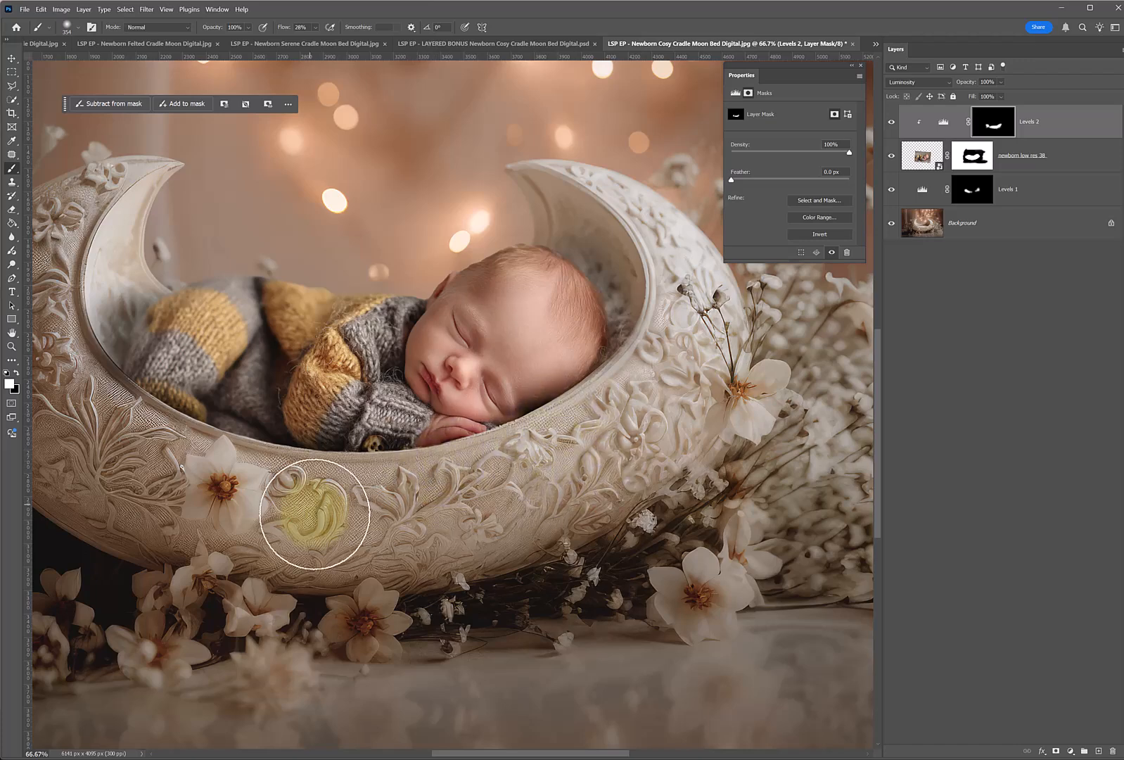
Refine the clipped Levels shadow around the baby's head and feet, alternating white and black paint on its mask.
key("x")
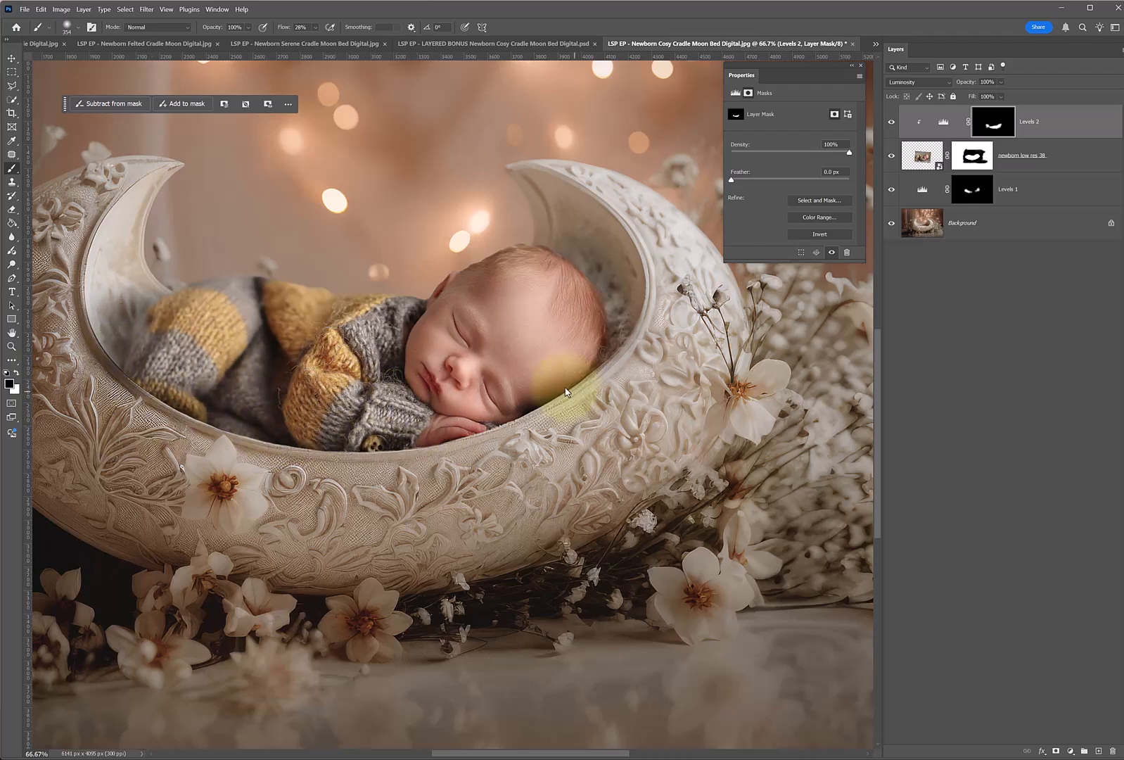
key("x")
left_click_drag(595, 443, 591, 415)
key("x")
mouse_move(599, 345)
left_mouse_down()
mouse_move(633, 361)
mouse_move(612, 355)
left_mouse_up()
key("x")
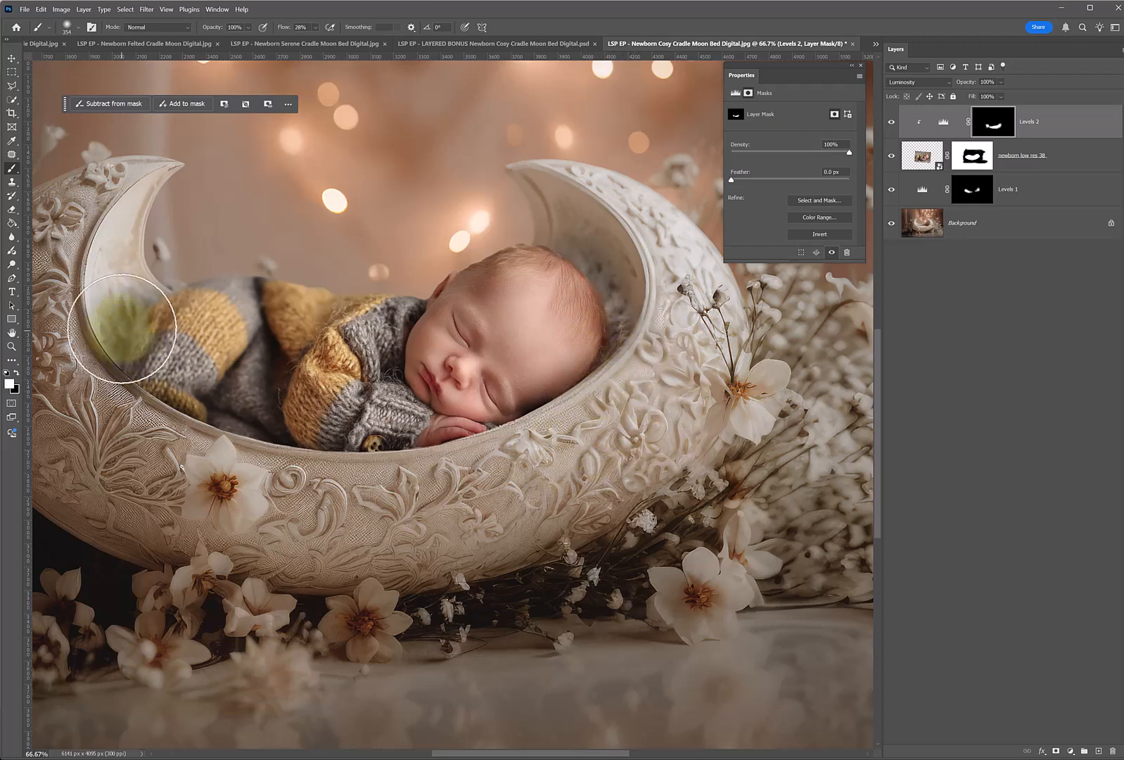
key("x")
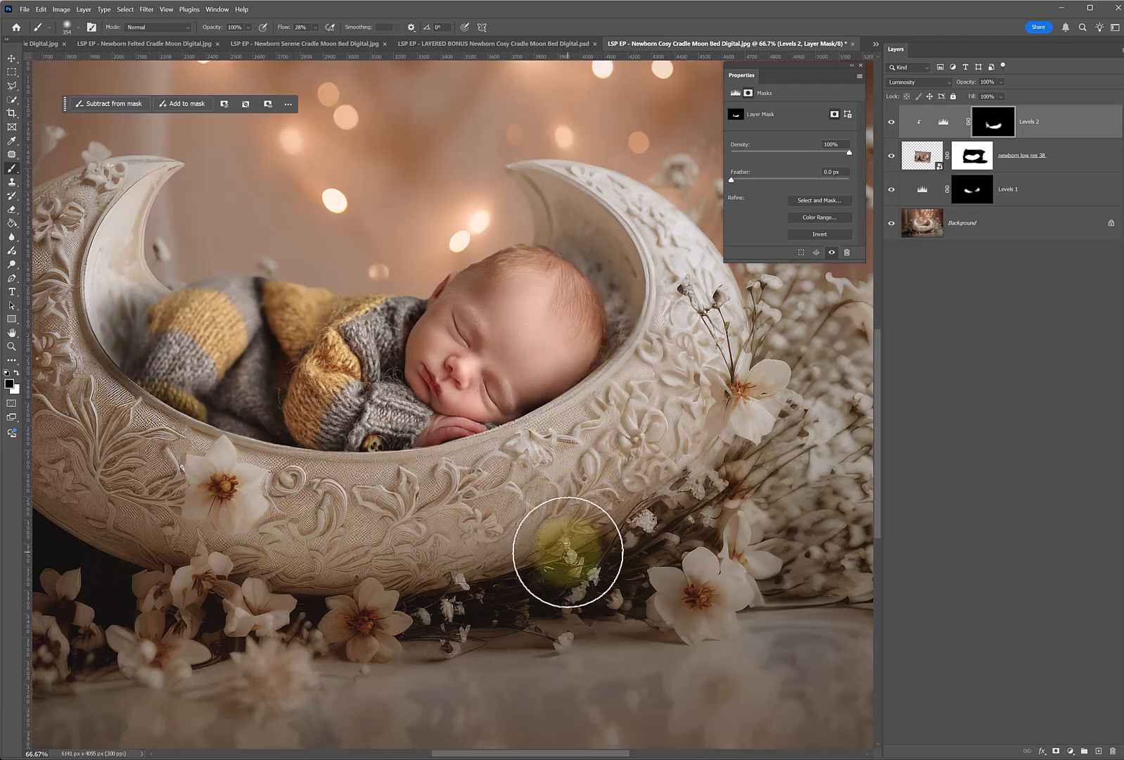
left_click_drag(568, 552, 587, 521)
Refine the background shadow beside the baby's feet on the Levels 1 mask with a larger brush, alternating white and black.
left_click(965, 187)
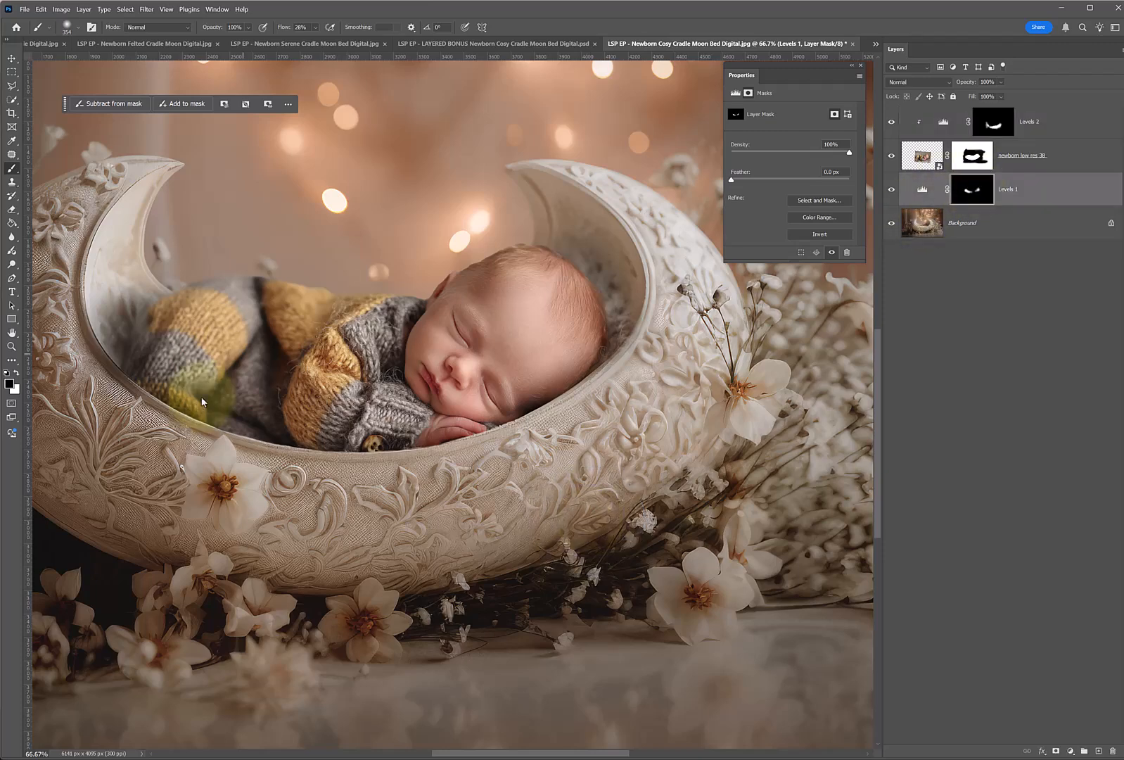
right_click(307, 424)
left_click(113, 416)
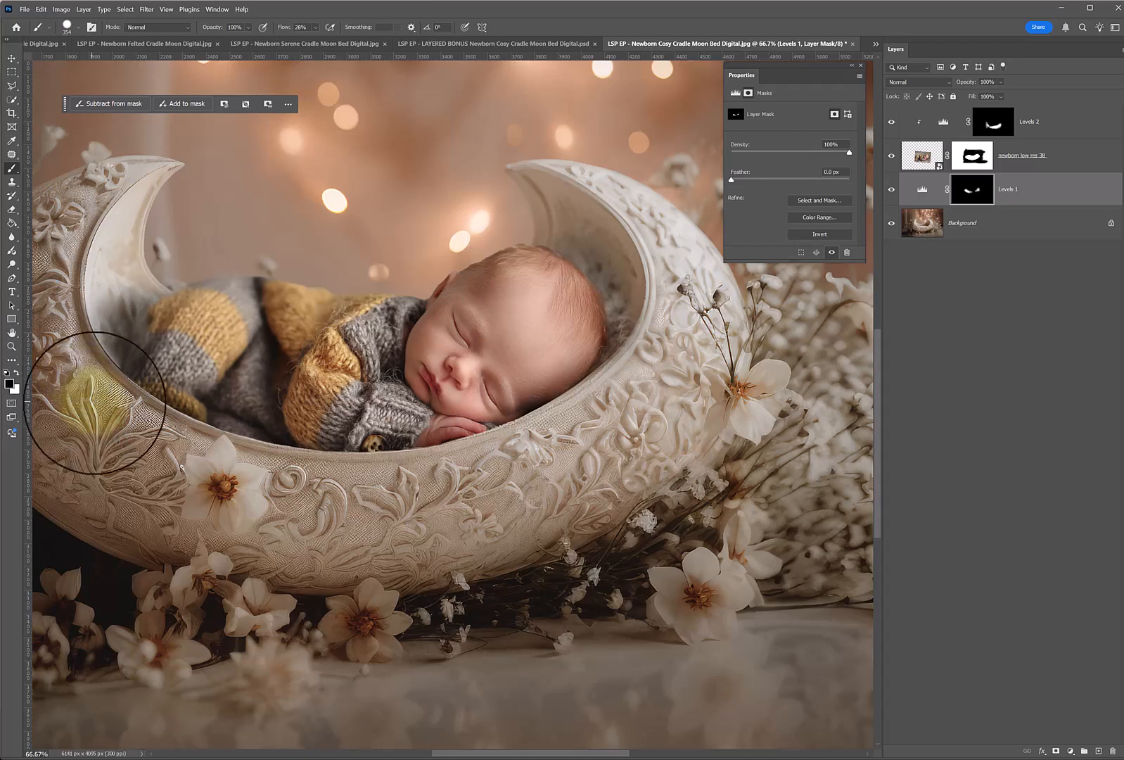
key("x")
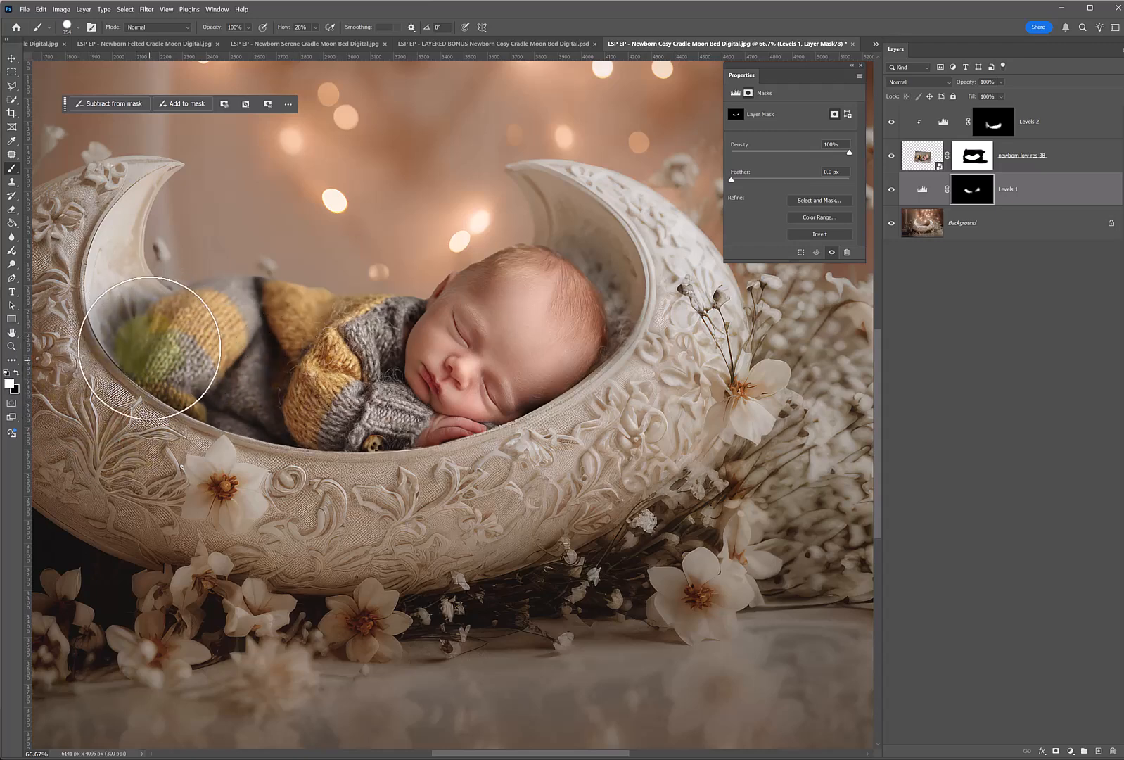
key("x")
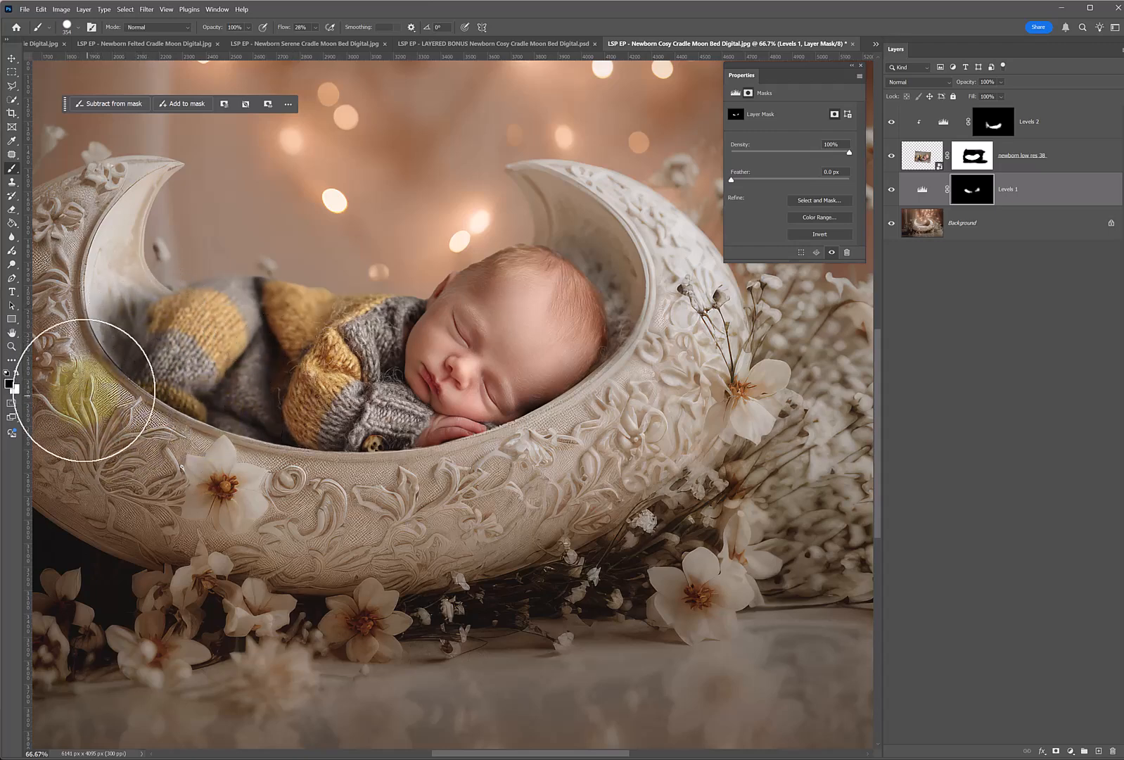
Add a Photo Filter adjustment layer with Warming Filter (85) above the Levels 2 layer.
scroll(380, 384, "down", 1)
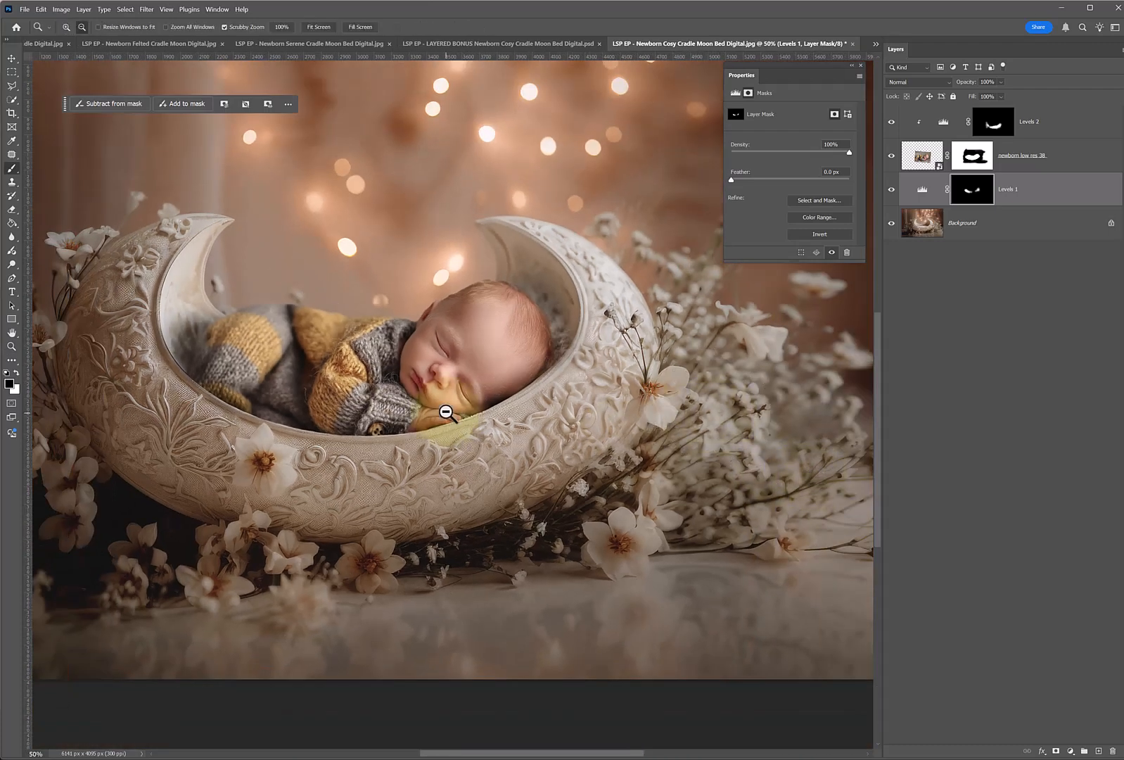
scroll(447, 409, "down", 1)
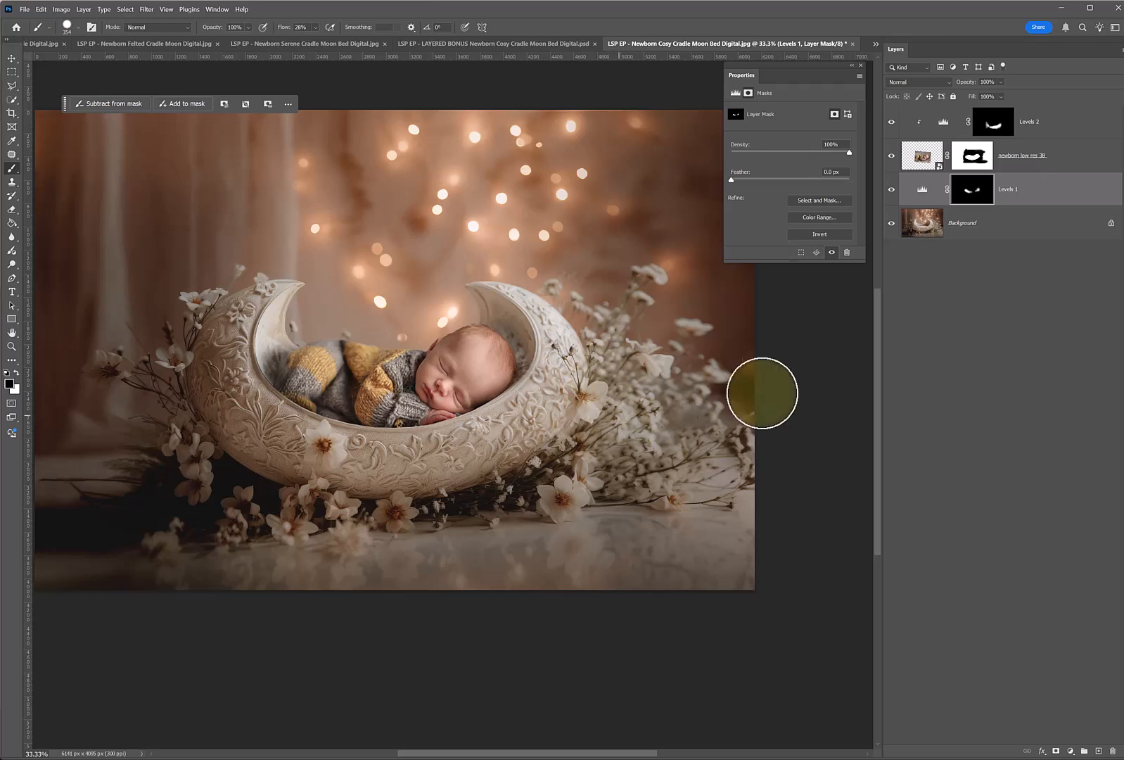
left_click(1020, 148)
left_click(925, 152)
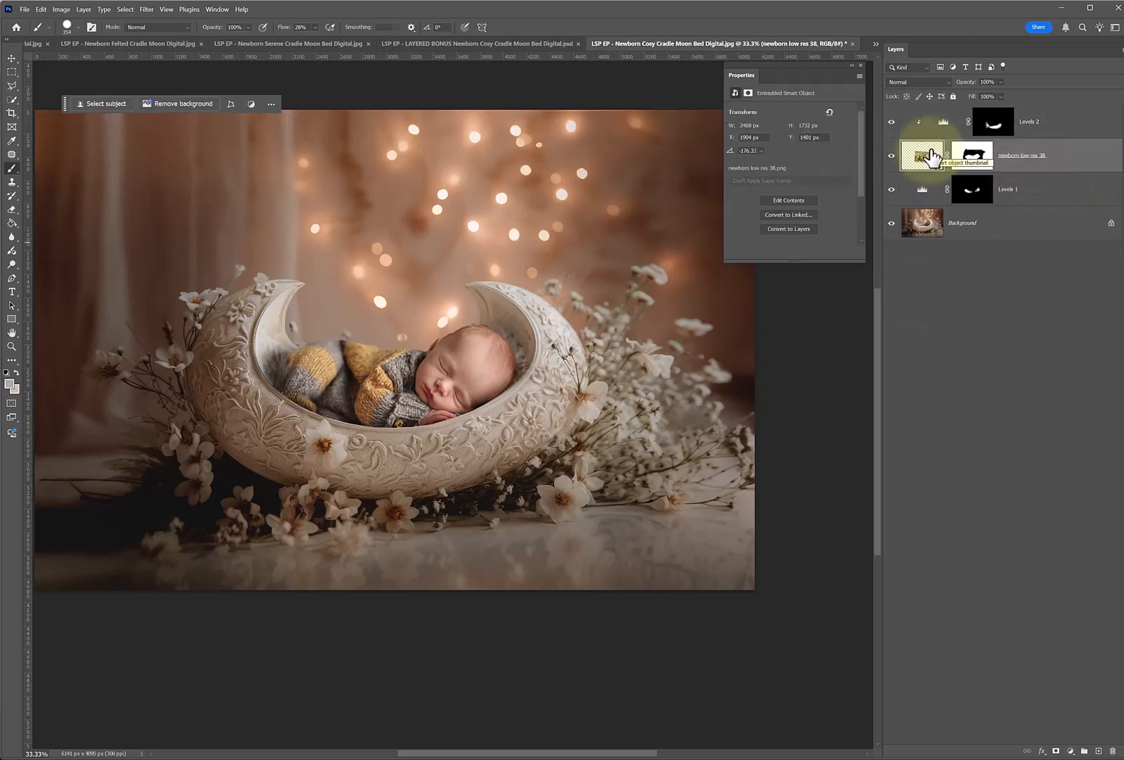
left_click(1039, 134)
left_click(1070, 750)
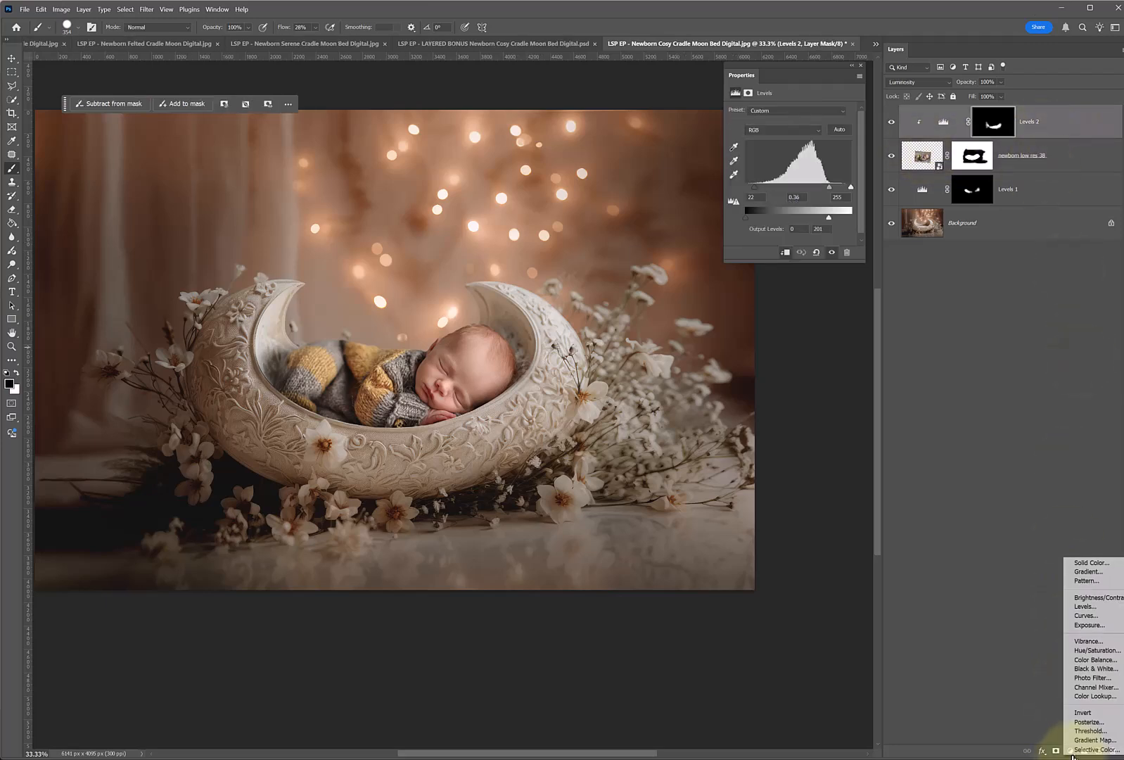
left_click(1089, 678)
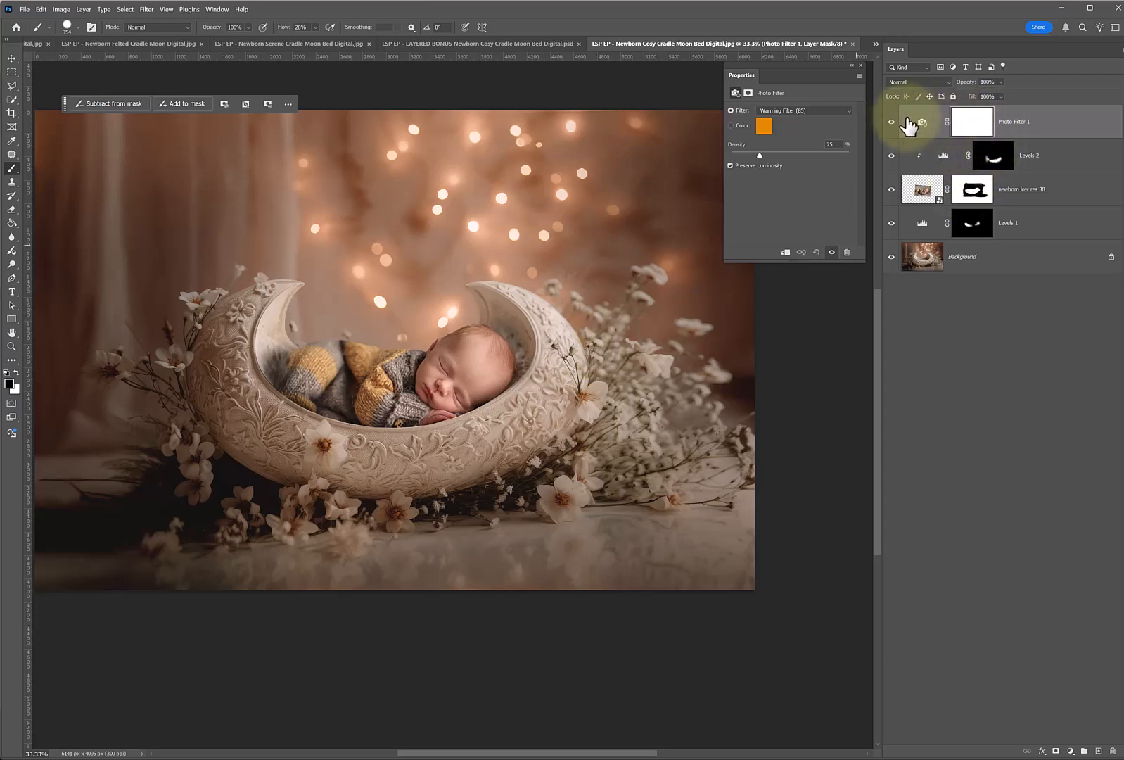
Clip the Photo Filter layer to the newborn layer and set its density to 45%.
mouse_move(759, 154)
left_mouse_down()
mouse_move(853, 152)
mouse_move(754, 155)
left_mouse_up()
right_click(1030, 128)
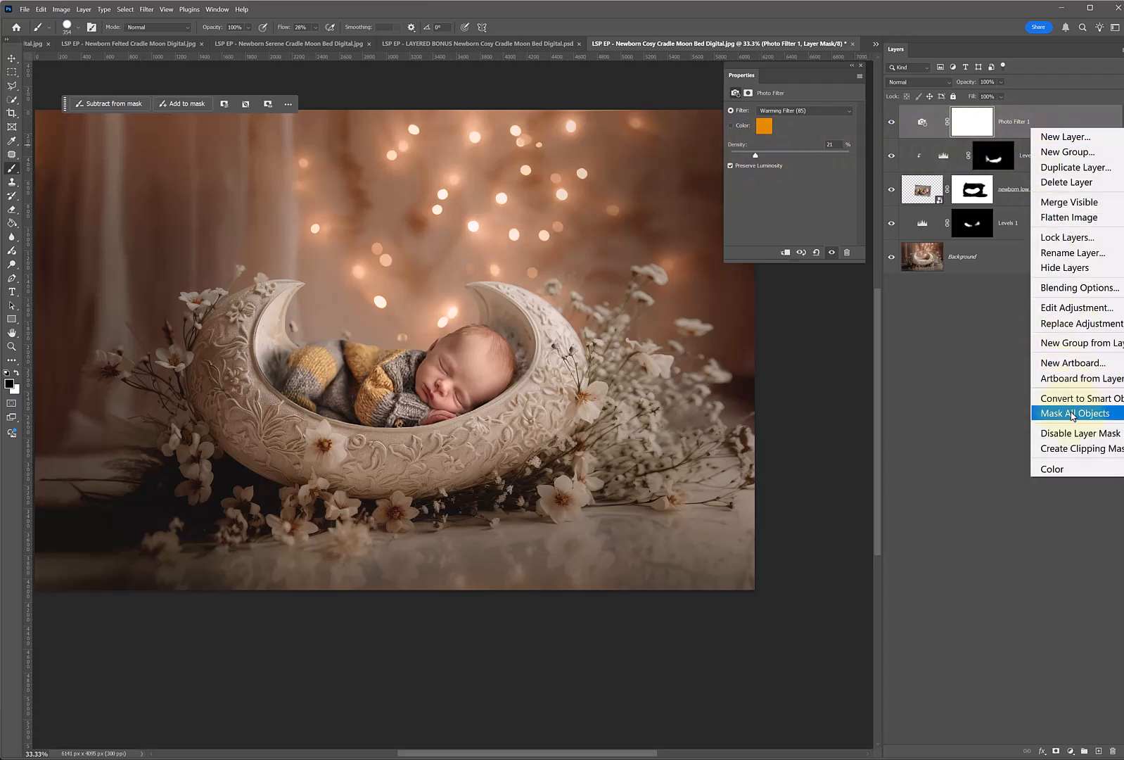
left_click(1079, 447)
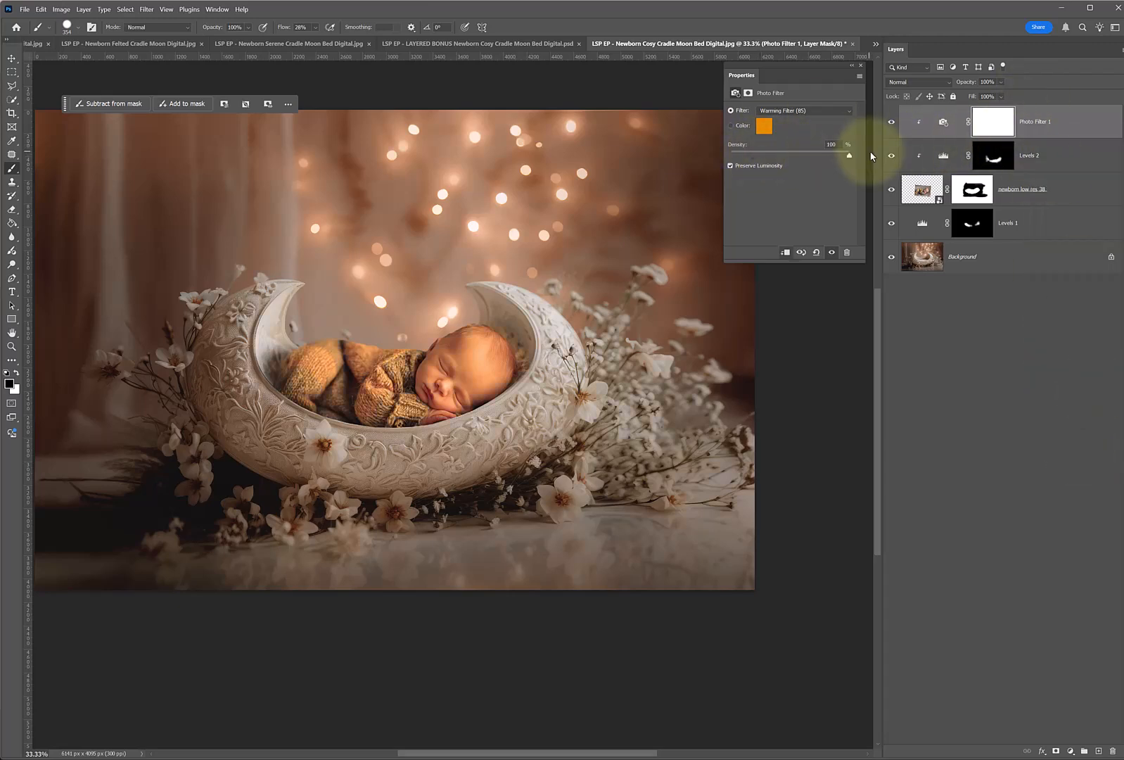
left_click_drag(754, 154, 729, 144)
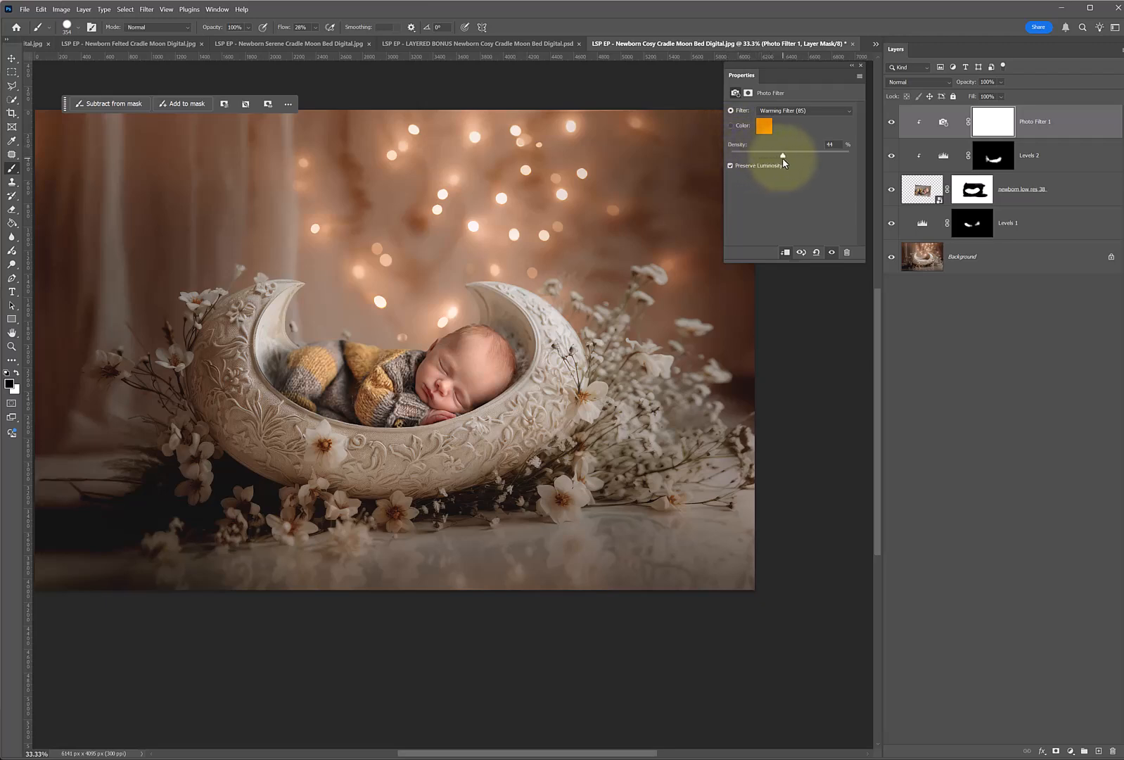
left_click_drag(783, 160, 784, 159)
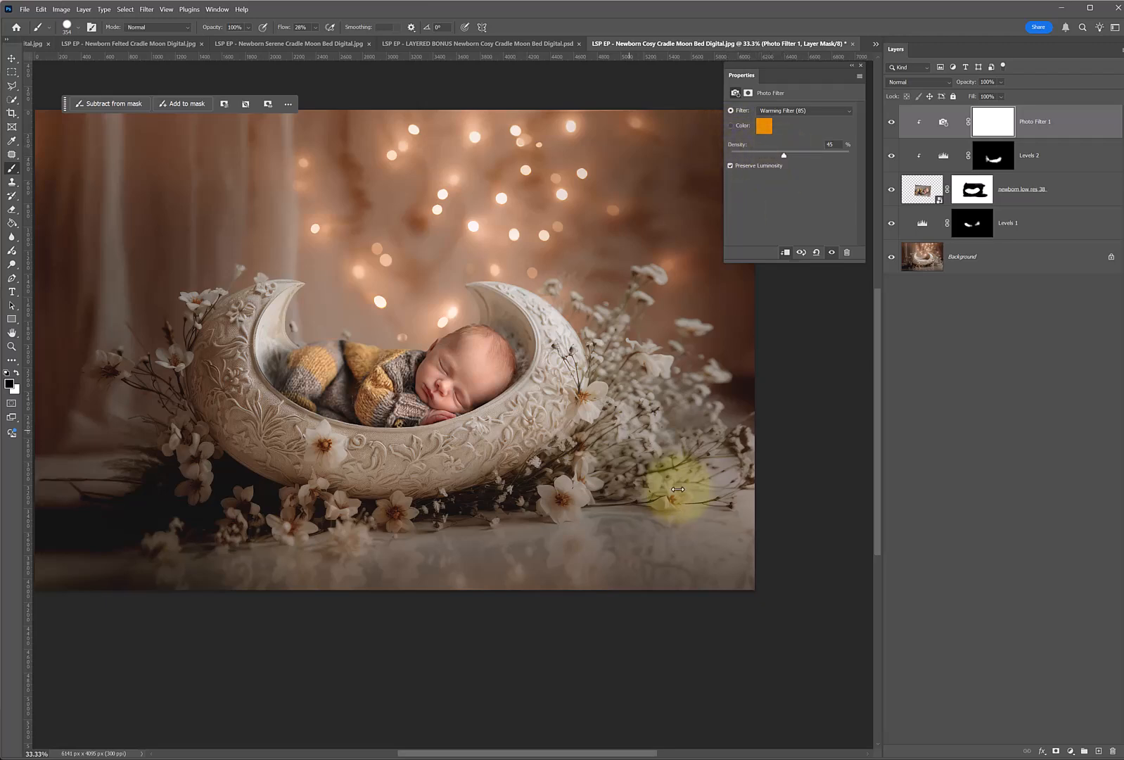
Paint black on the Photo Filter mask over the baby to reduce the warming effect there.
left_click(848, 66)
left_click(430, 315)
mouse_move(475, 331)
left_mouse_down()
mouse_move(479, 371)
mouse_move(491, 350)
mouse_move(439, 424)
mouse_move(444, 365)
mouse_move(414, 416)
mouse_move(353, 401)
mouse_move(382, 368)
mouse_move(314, 402)
mouse_move(402, 374)
mouse_move(487, 382)
mouse_move(795, 348)
left_mouse_up()
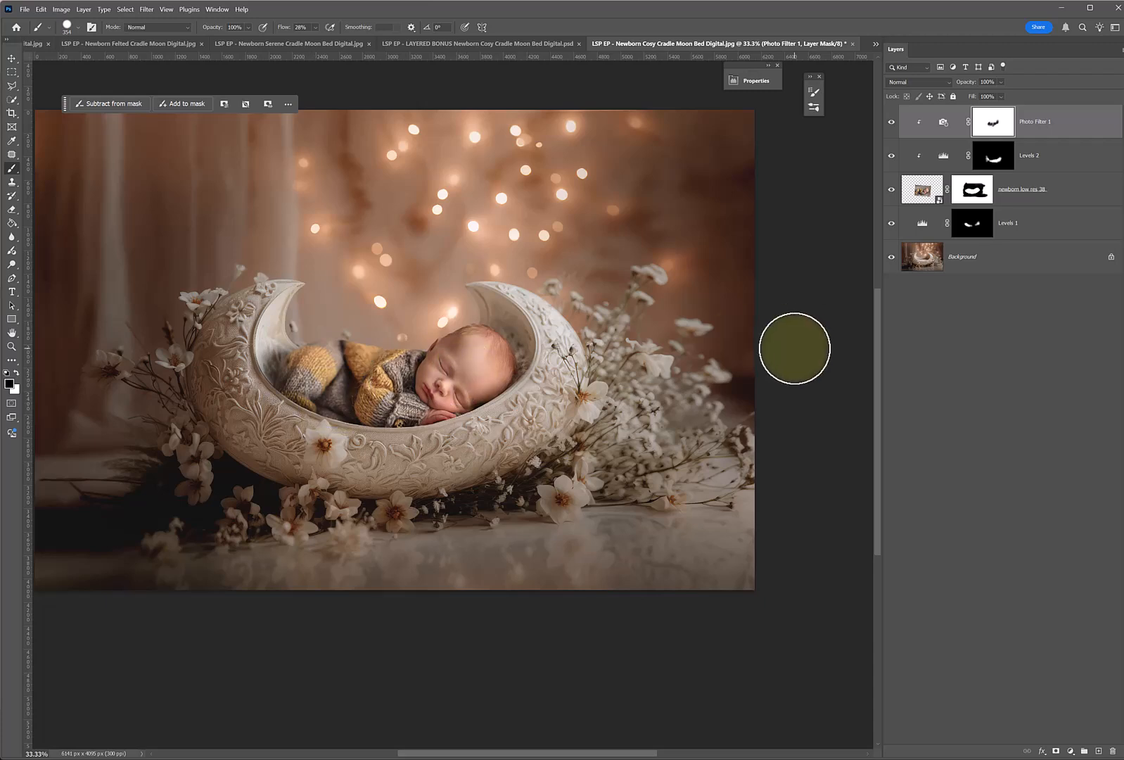
Compare the composite with and without its edits at full-image view and review the layer masks.
left_click(892, 257, "alt")
key("z")
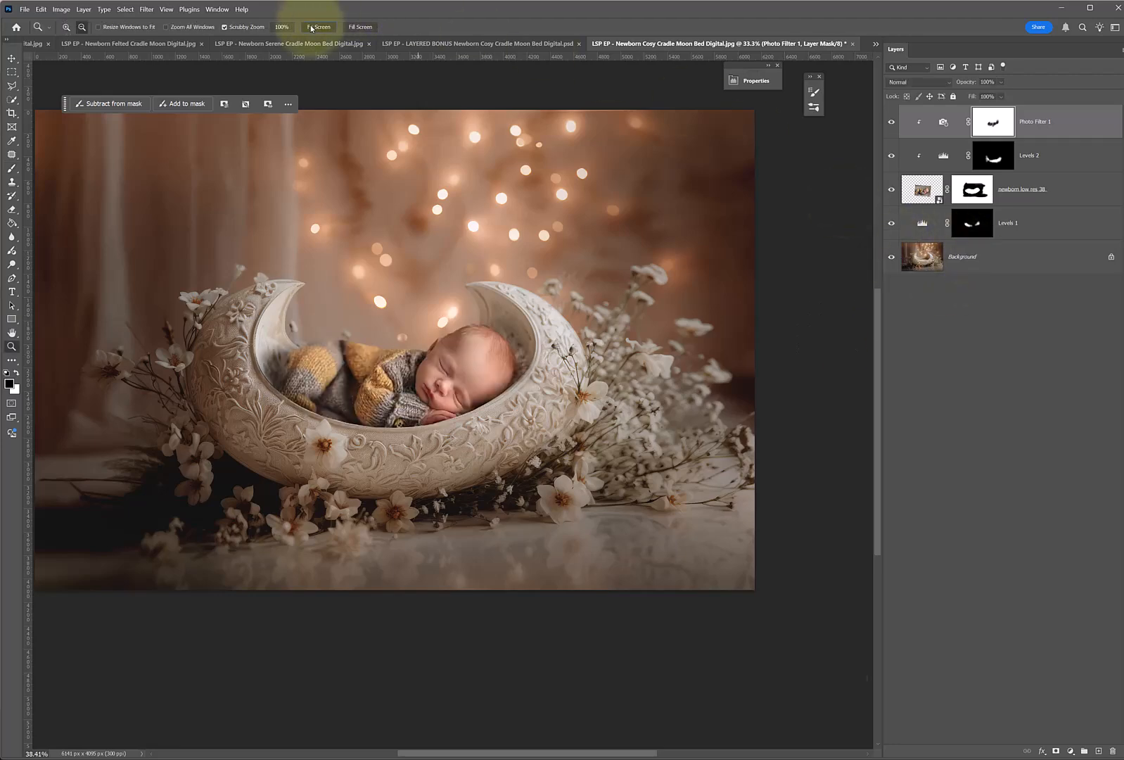
left_click(319, 27)
mouse_move(892, 122)
left_mouse_down()
mouse_move(893, 215)
mouse_move(878, 155)
mouse_move(891, 125)
left_mouse_up()
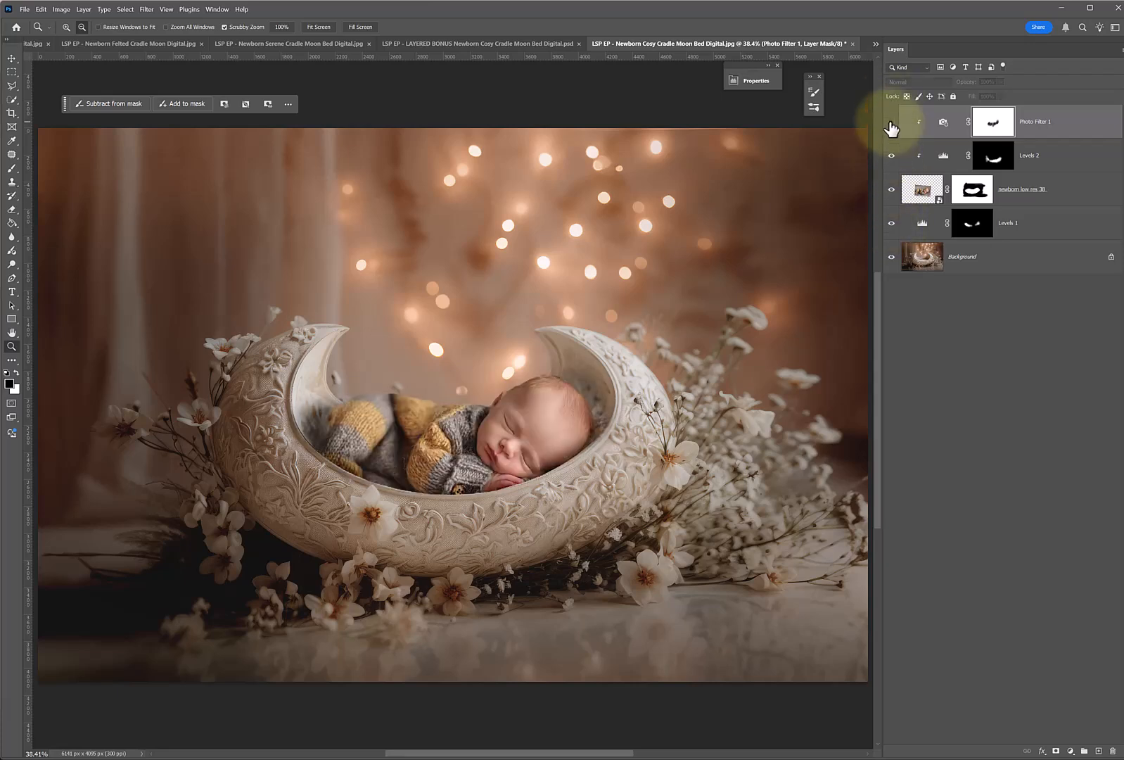
left_click(973, 194, "shift")
left_click(973, 193, "shift")
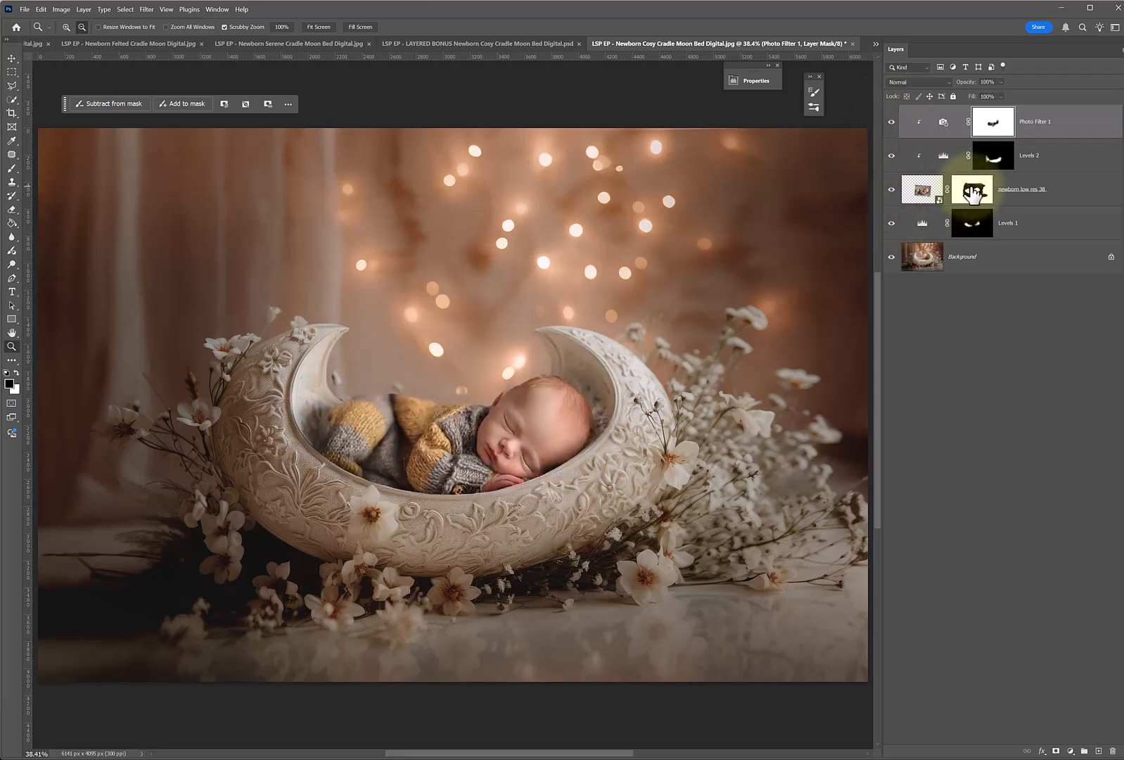
left_click(973, 193, "shift")
left_click(973, 193, "shift")
left_click(977, 224, "shift")
left_click(981, 227, "shift")
left_click(972, 193, "shift")
left_click(972, 194, "shift")
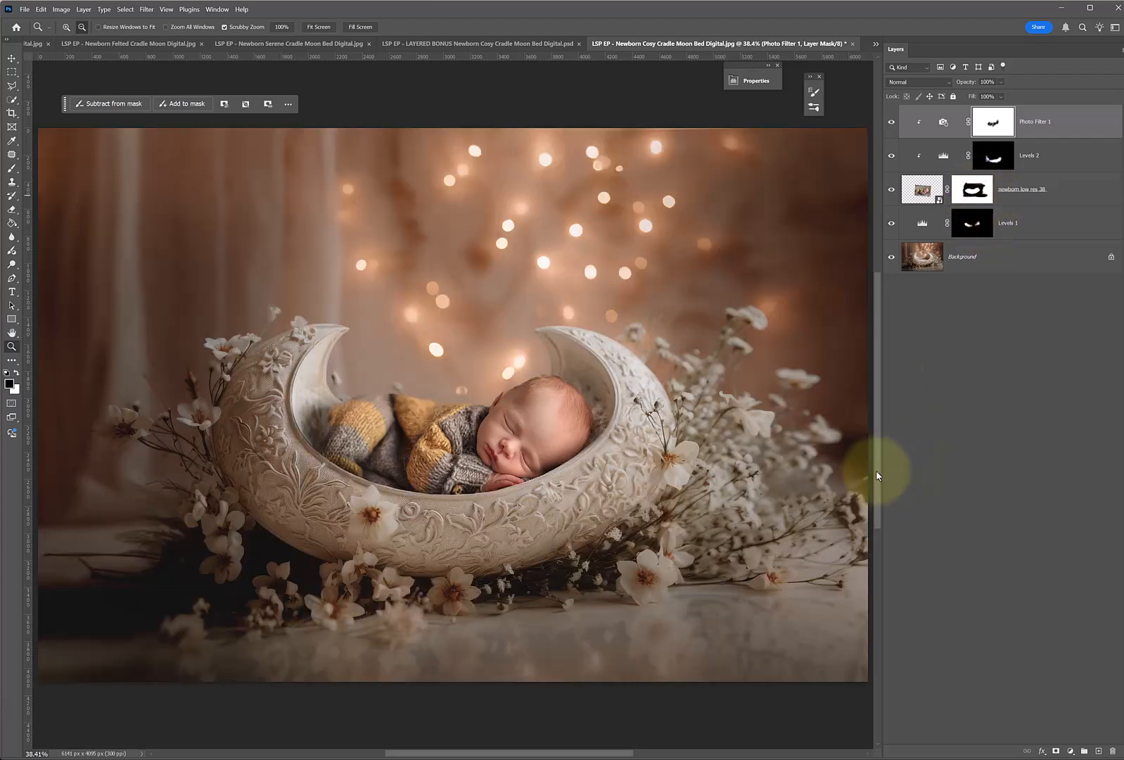
Soften the newborn layer's mask edge along the baby's back with the Blur tool.
left_click(920, 190)
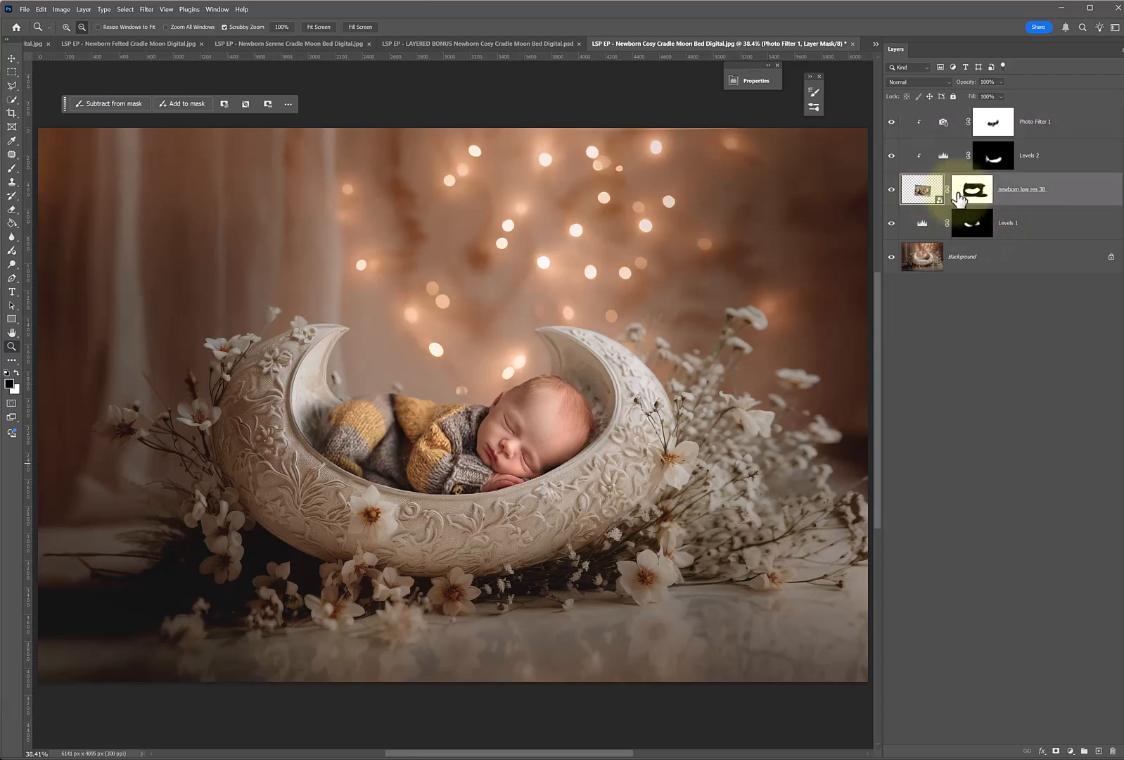
left_click(974, 190)
left_click(12, 237)
mouse_move(469, 409)
left_mouse_down()
mouse_move(380, 398)
mouse_move(479, 412)
mouse_move(462, 407)
mouse_move(495, 399)
mouse_move(369, 388)
mouse_move(461, 398)
mouse_move(394, 393)
mouse_move(443, 405)
mouse_move(316, 417)
mouse_move(454, 393)
mouse_move(410, 412)
mouse_move(464, 411)
mouse_move(369, 391)
mouse_move(391, 396)
mouse_move(334, 414)
left_mouse_up()
Duplicate the Background layer as Background copy.
left_click(1027, 260)
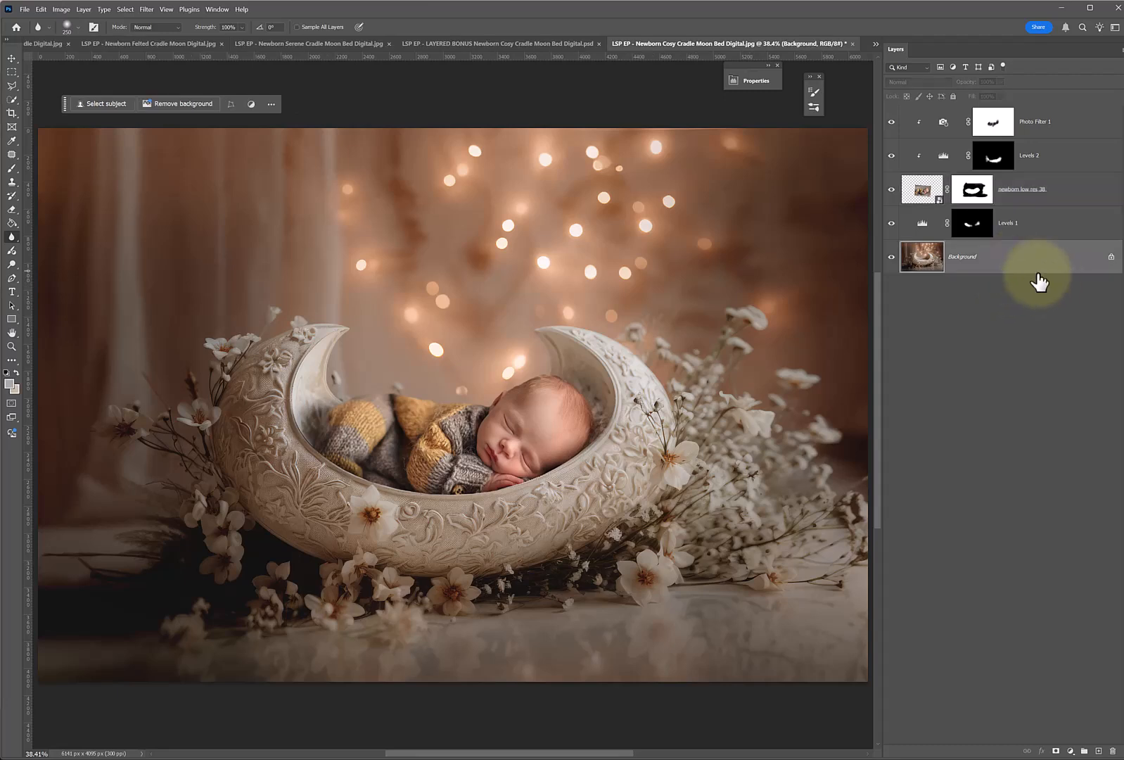
right_click(990, 258)
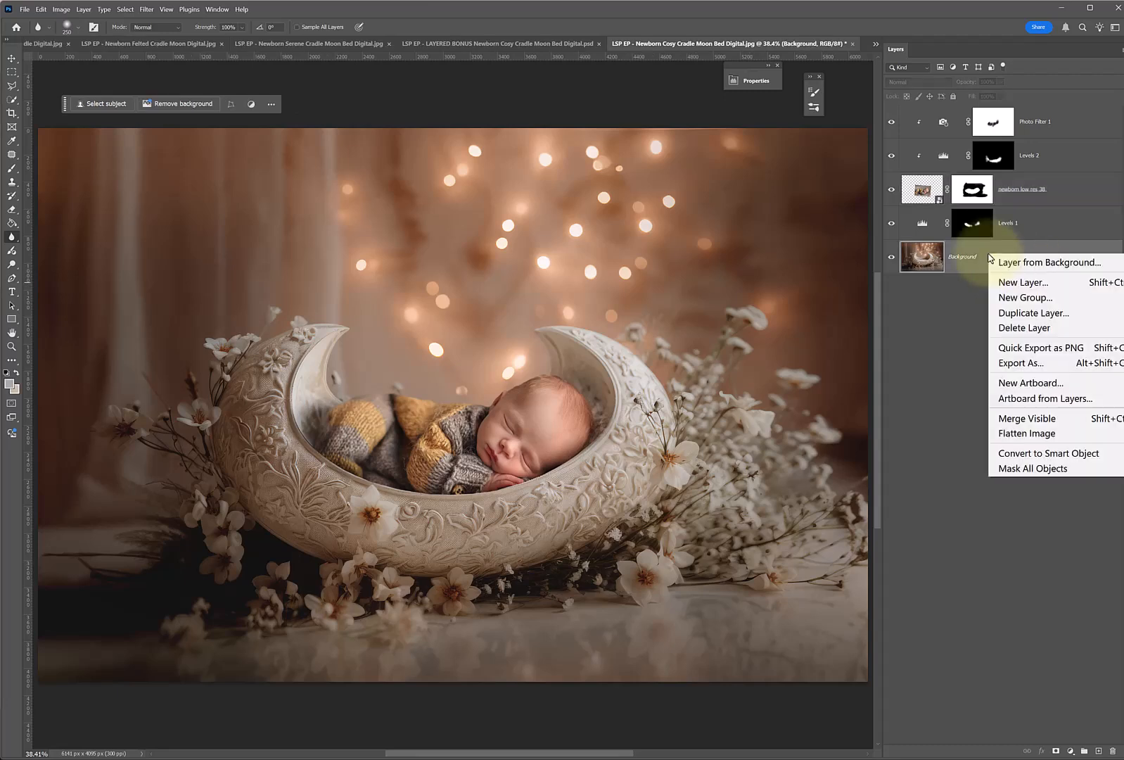
left_click(1033, 313)
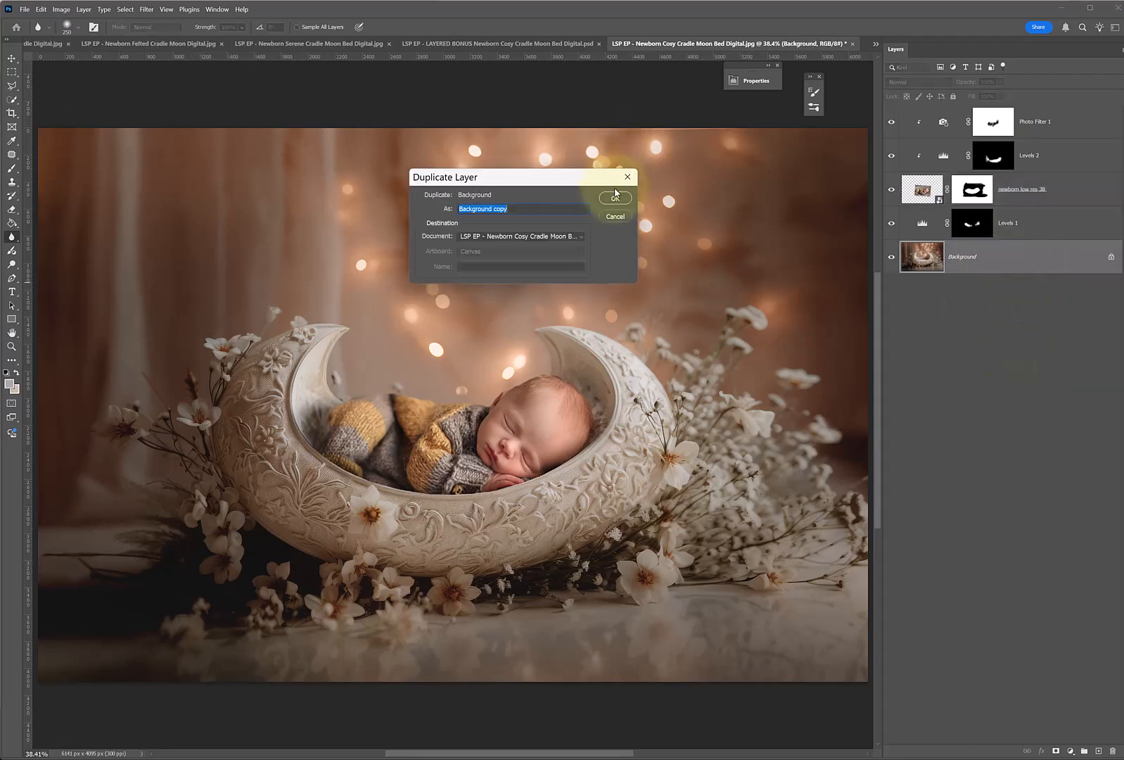
left_click(615, 200)
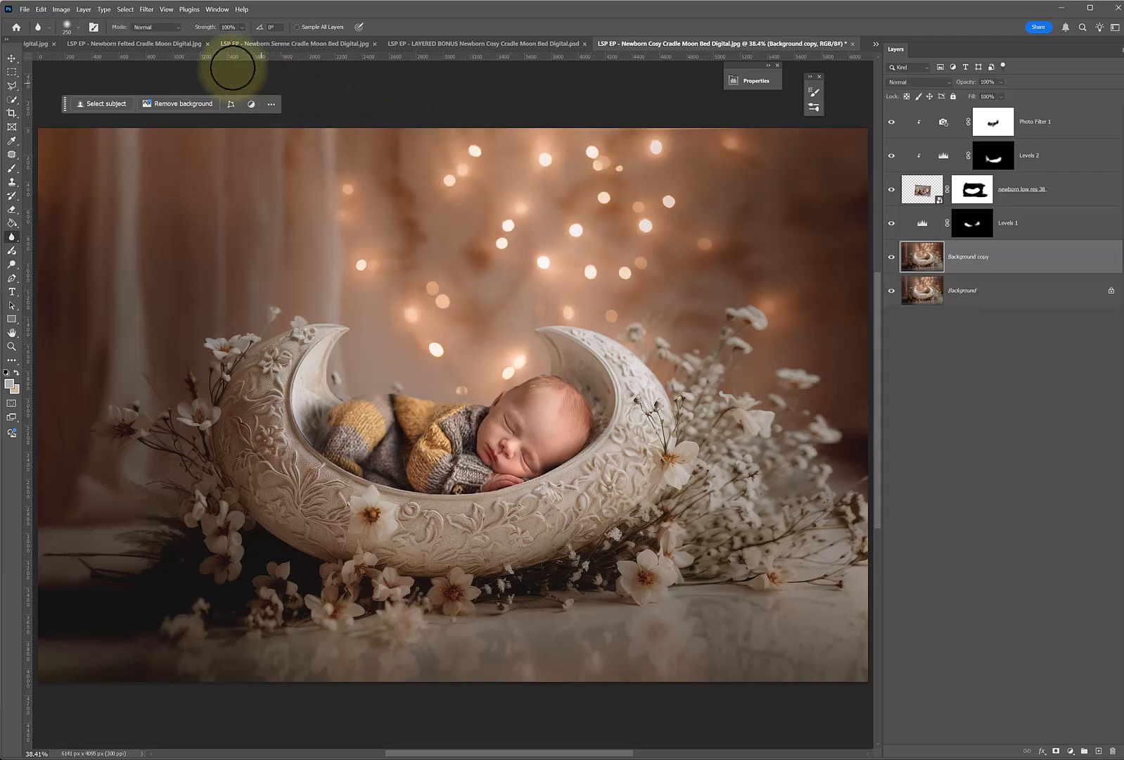
Apply a 4.7-pixel Gaussian Blur to Background copy, hide it with a black layer mask, and make white the foreground colour.
left_click(147, 9)
mouse_move(158, 181)
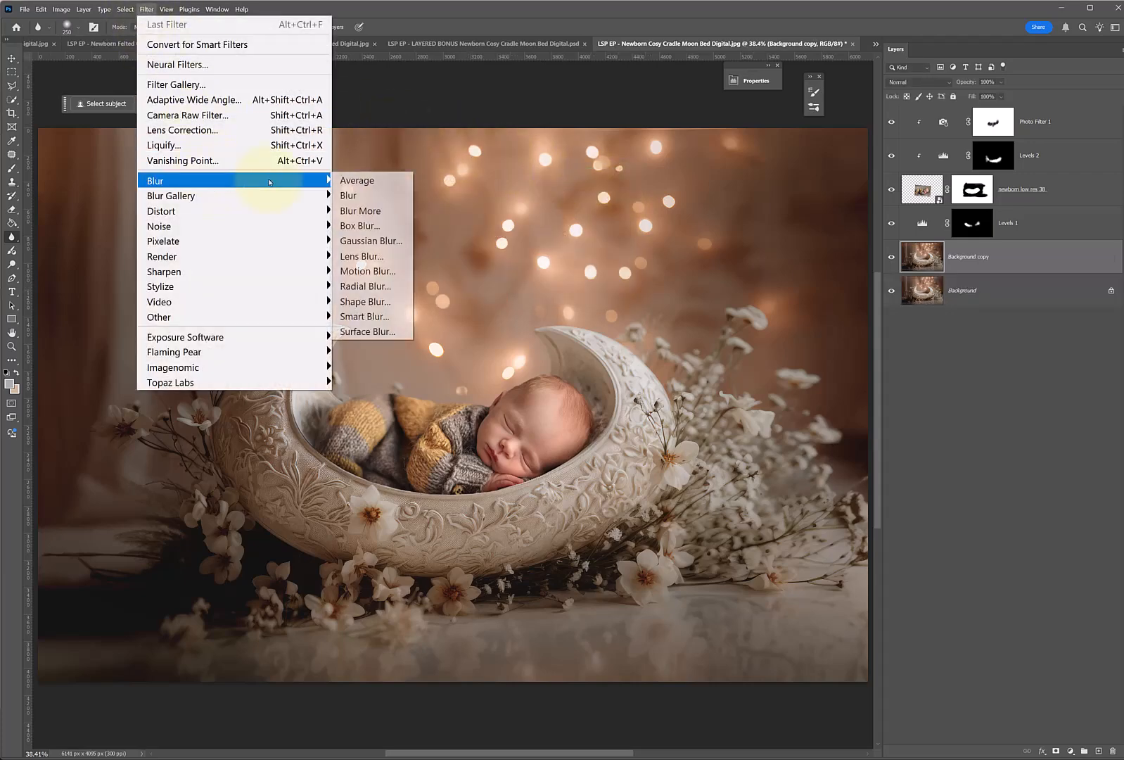
left_click(373, 239)
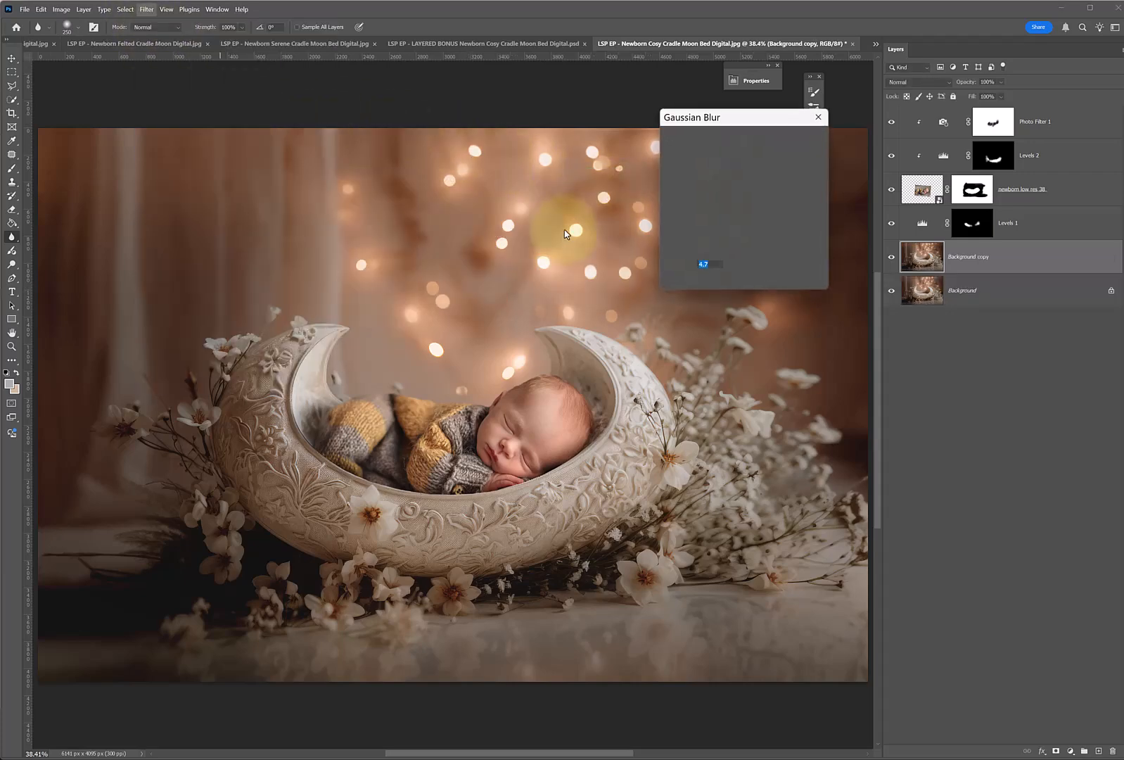
left_click(334, 398)
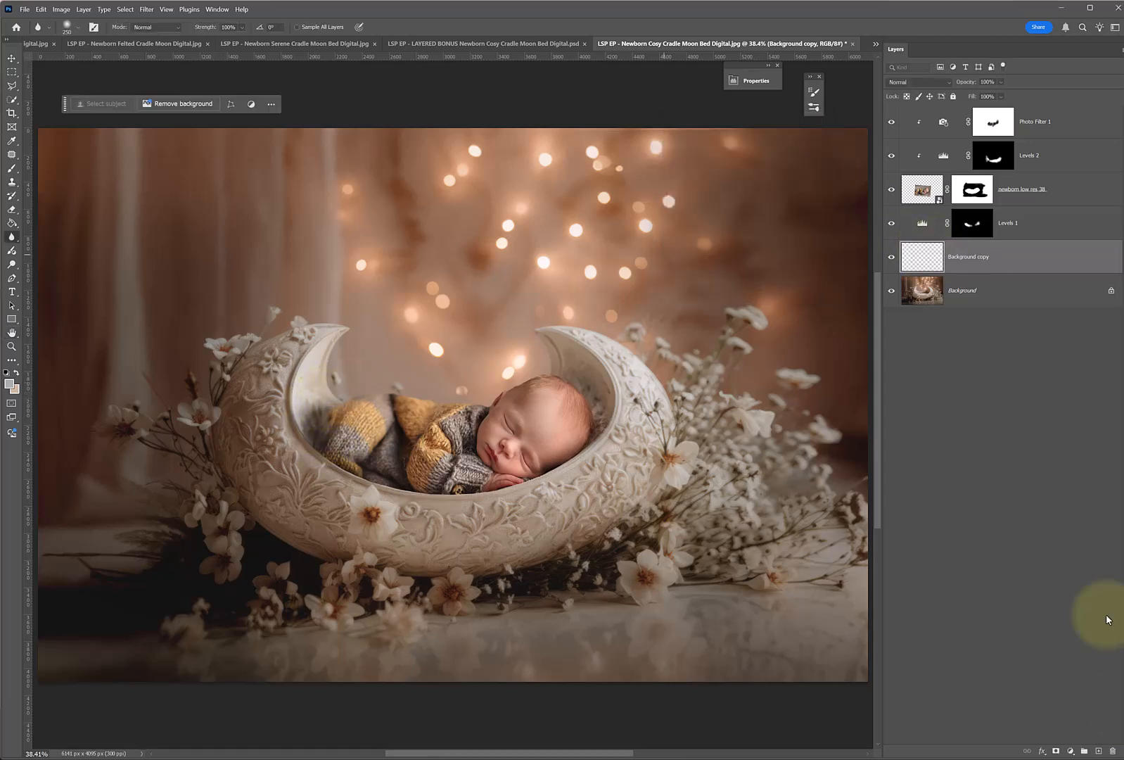
left_click(1056, 751)
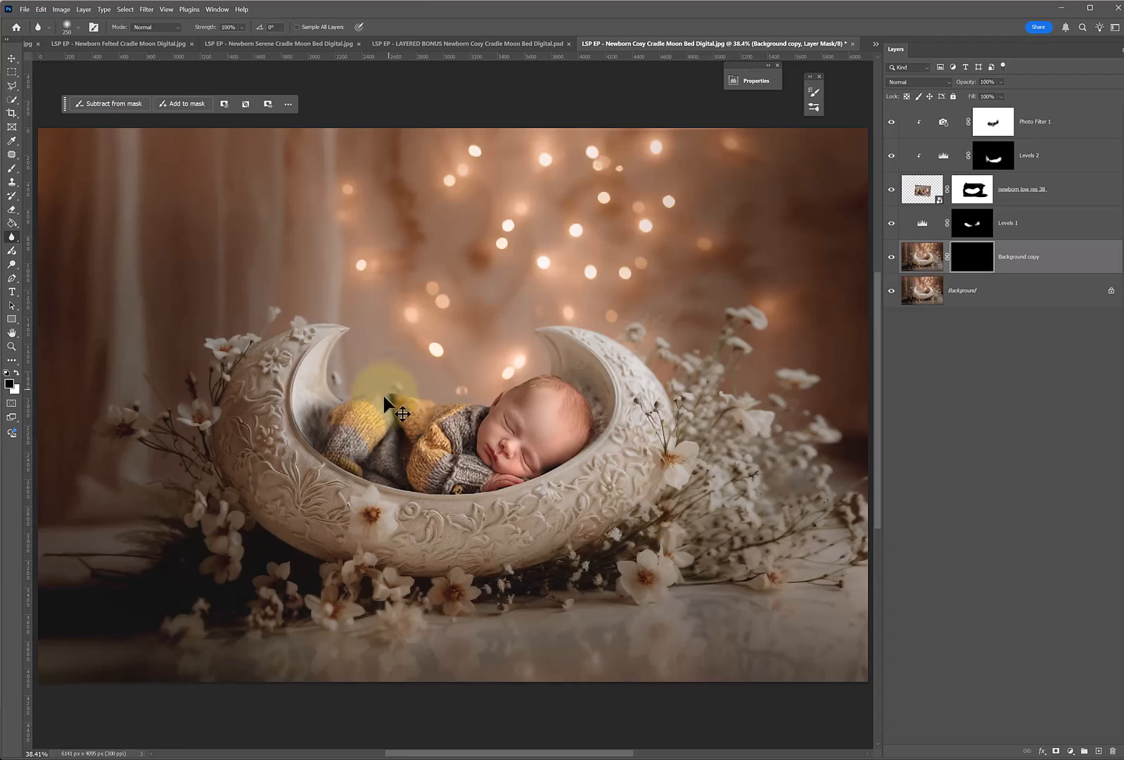
key("x")
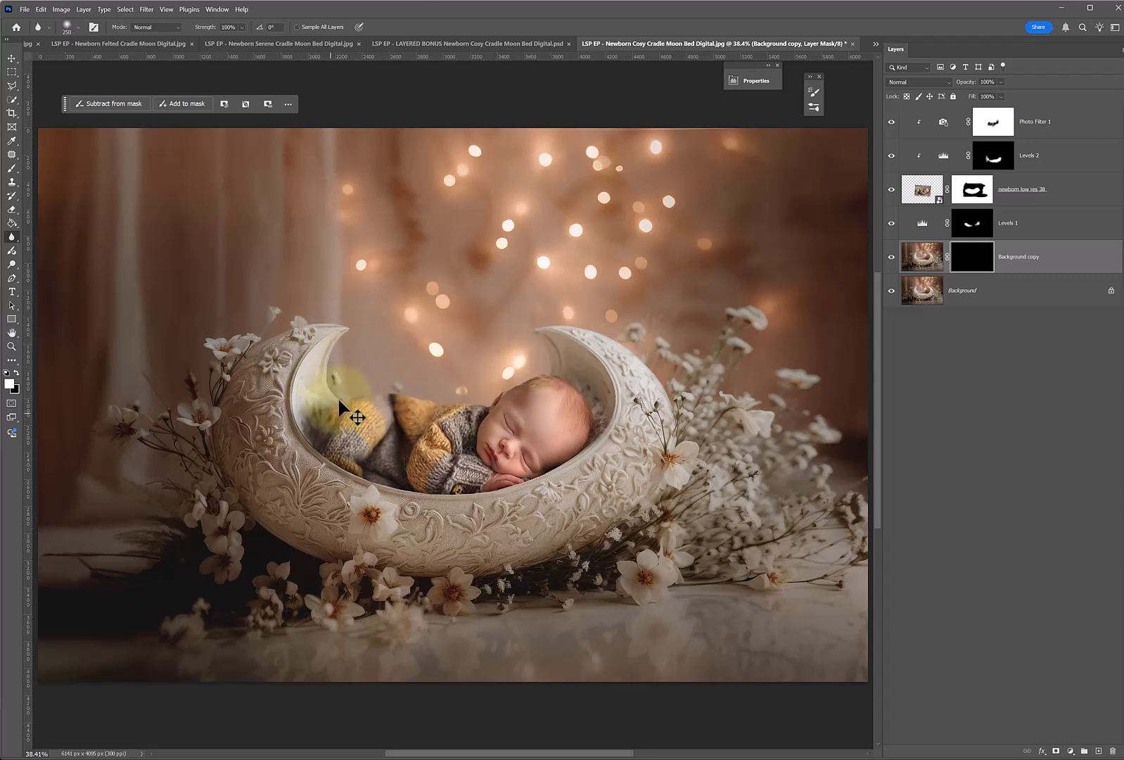
Select the newborn layer's mask and check the Blur tool's Soft Round brush settings.
left_click(973, 188)
key("x")
key("x")
right_click(391, 418)
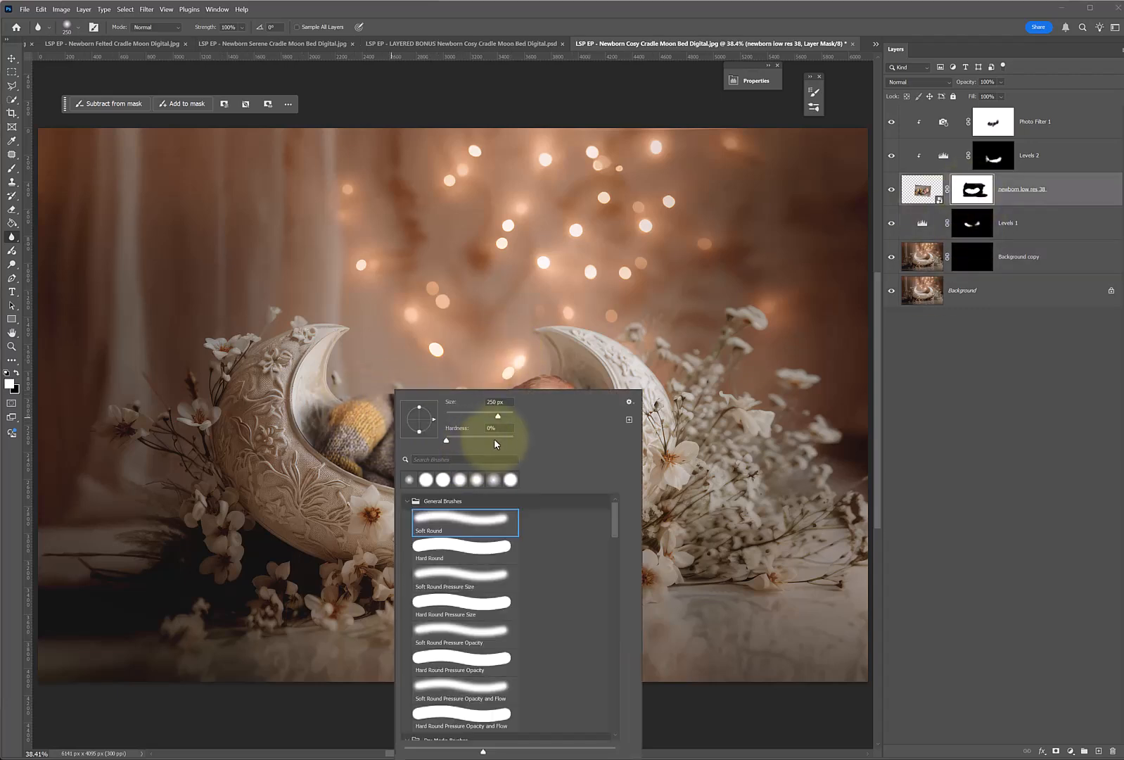
key("Return")
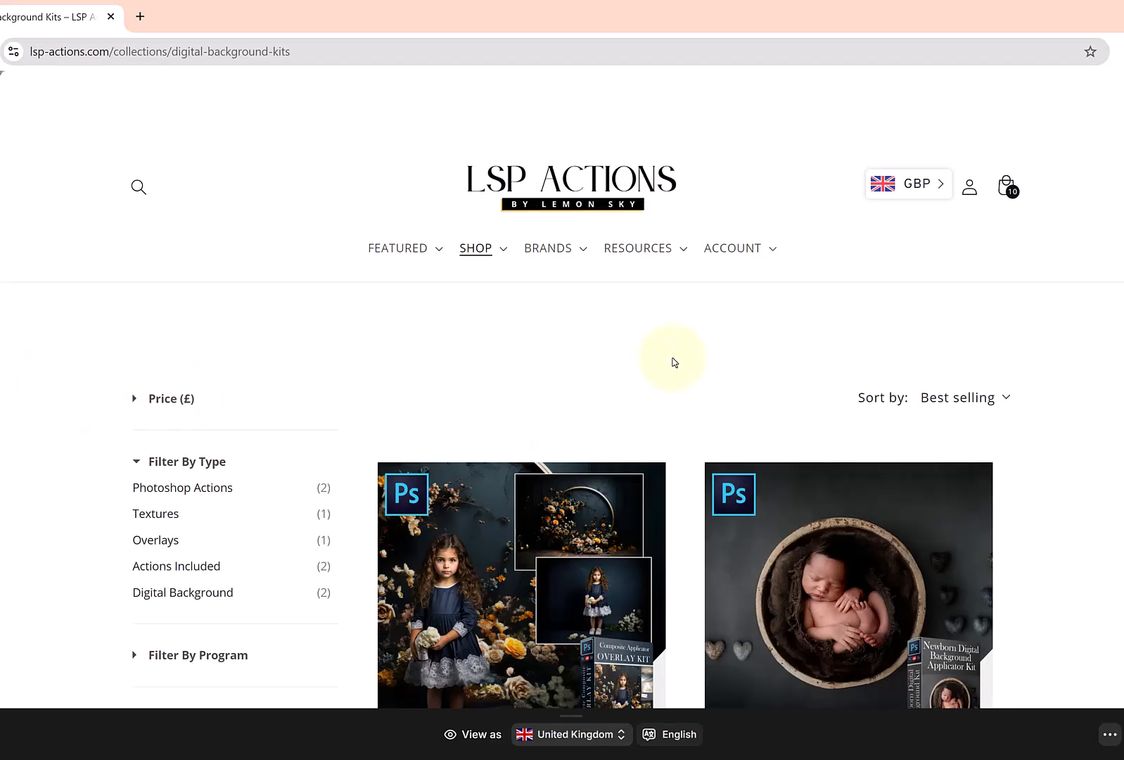
Switch to the LSP Actions website in the browser and review the Newborn Digital Background Complete Composite Kit page.
scroll(673, 363, "down", 3)
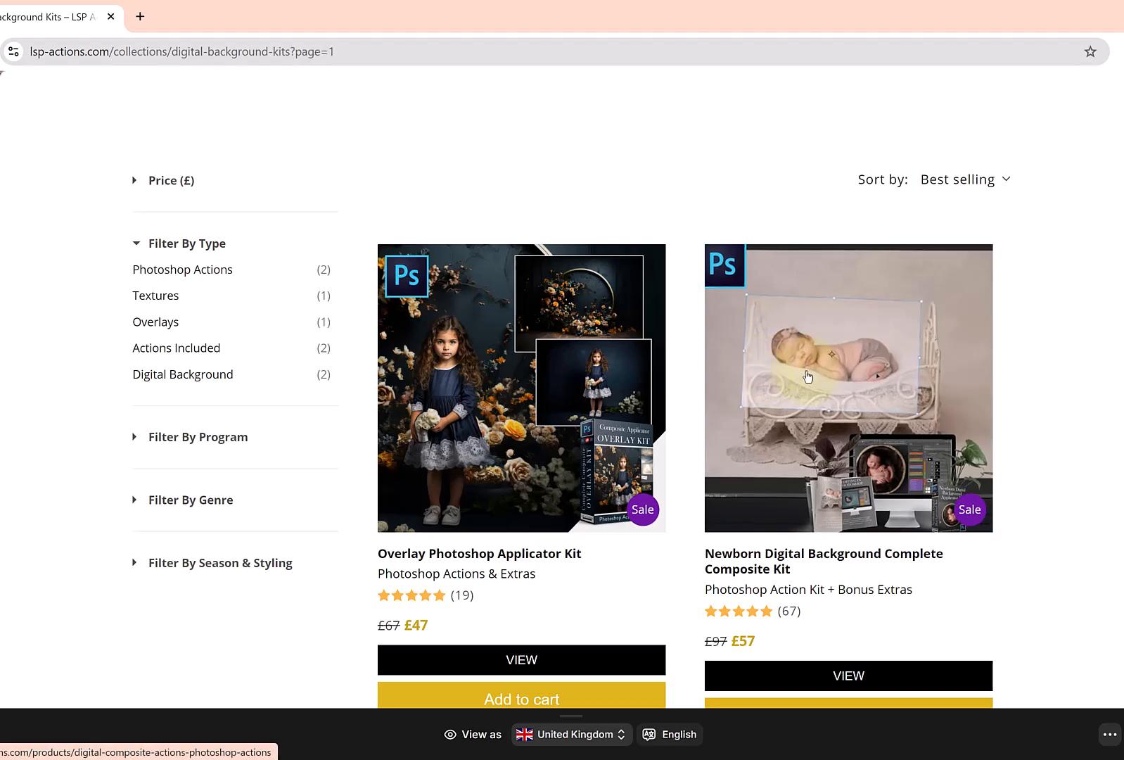
left_click(885, 325)
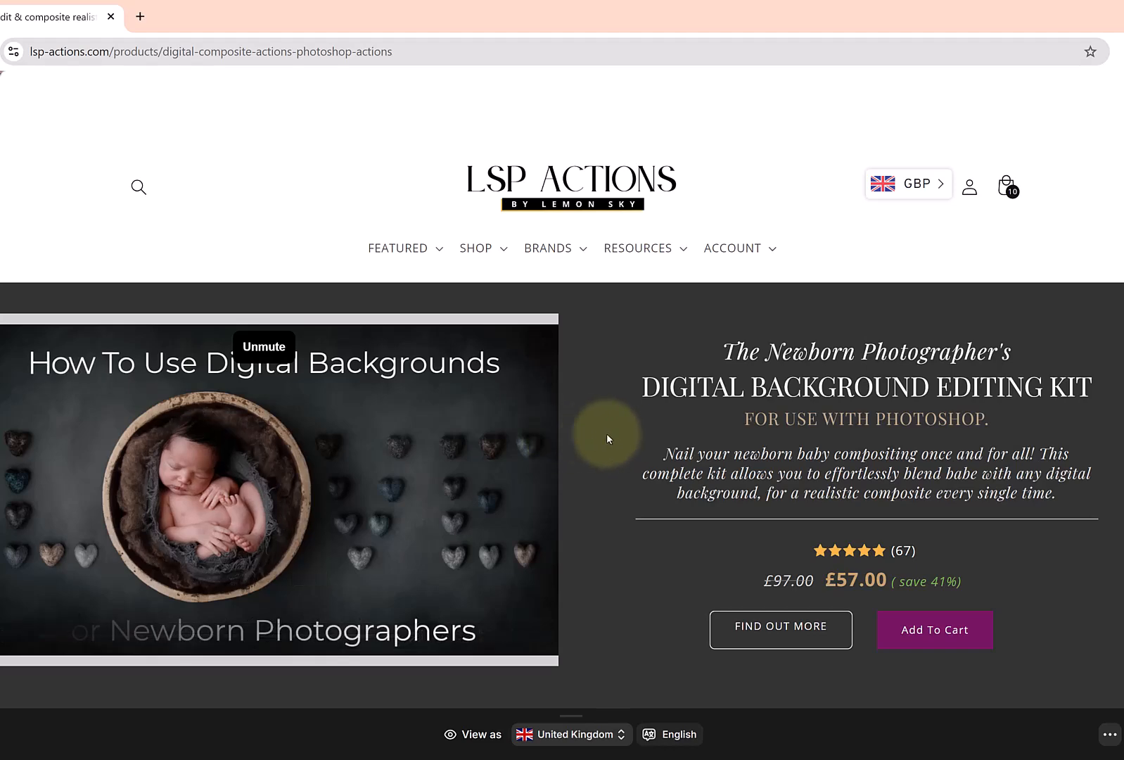
scroll(624, 433, "down", 5)
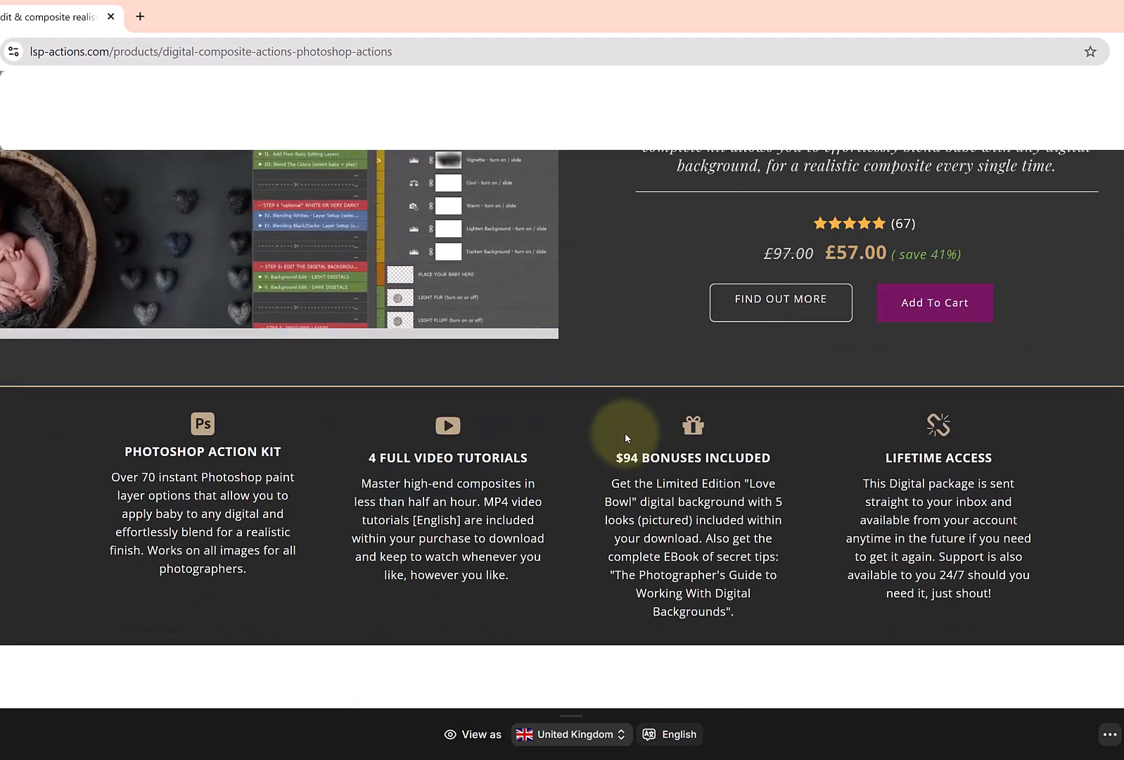
scroll(625, 432, "up", 3)
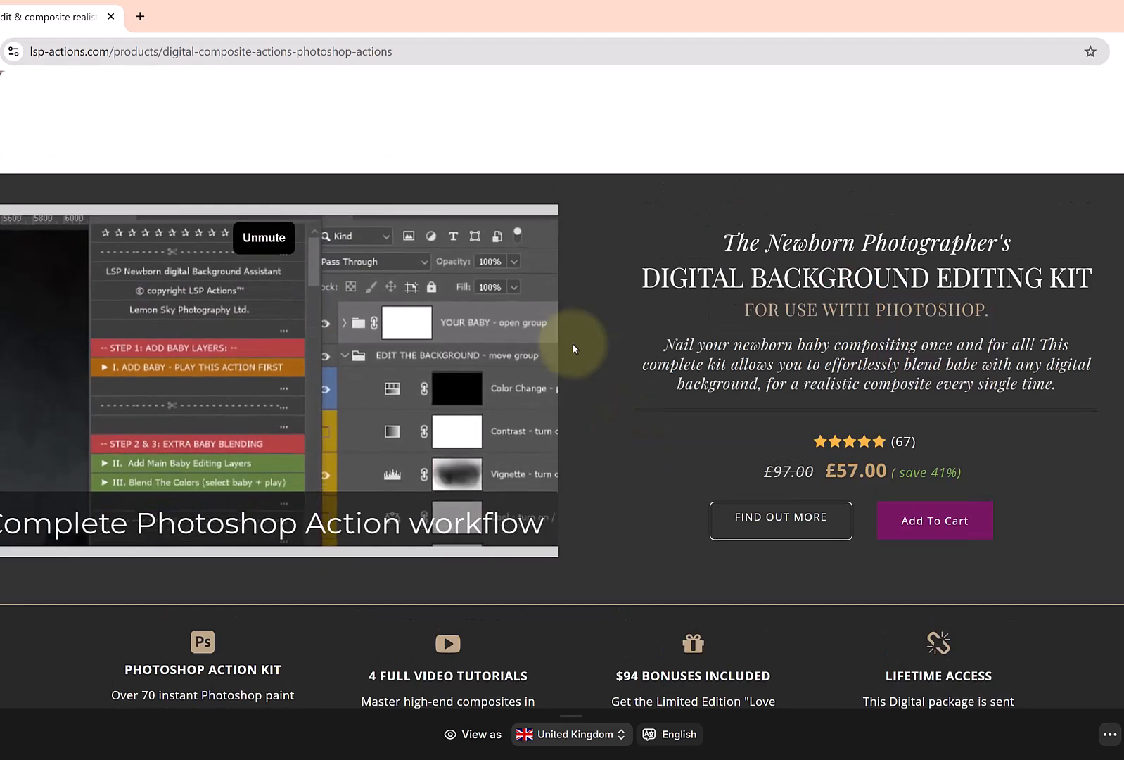